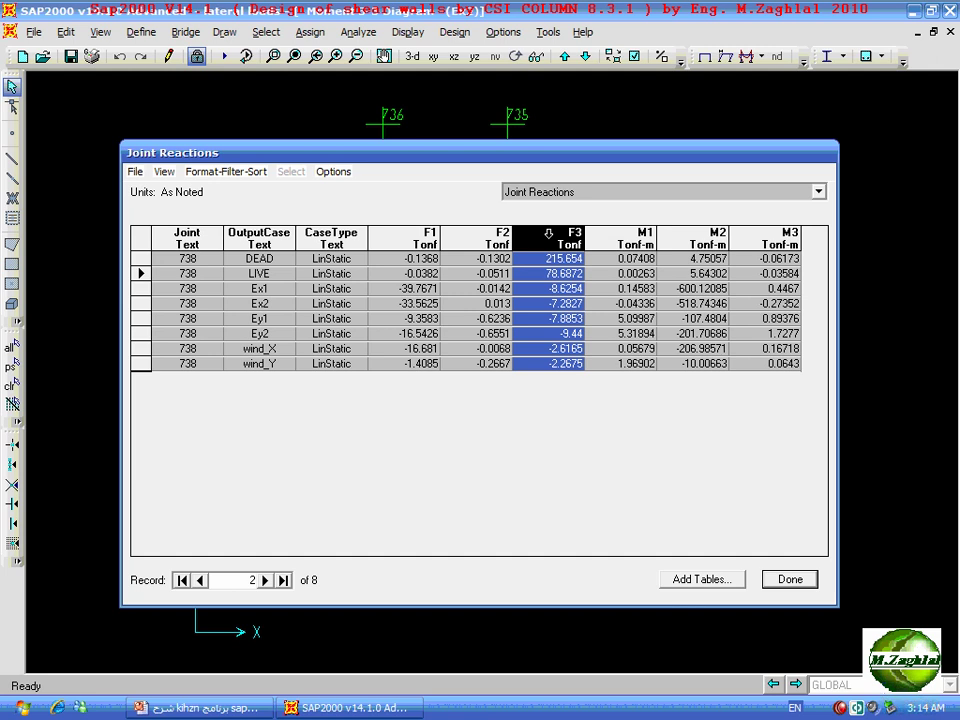
Review the moment columns of the Joint Reactions table and highlight F3 through M2
{"action": "left_click", "coordinate": [624, 229]}
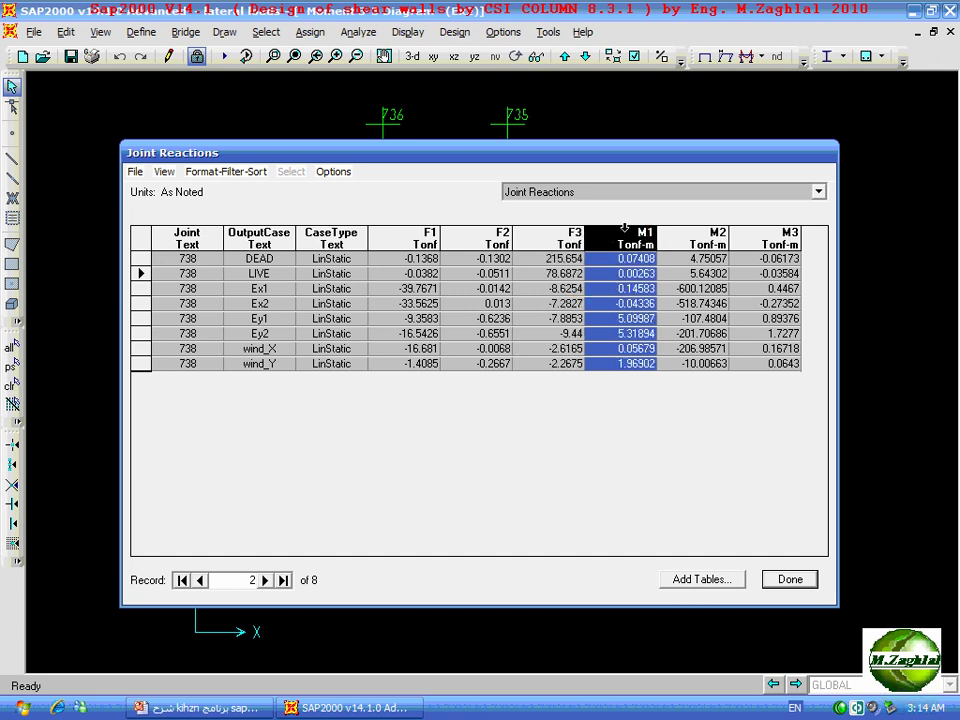
{"action": "left_click", "coordinate": [684, 232]}
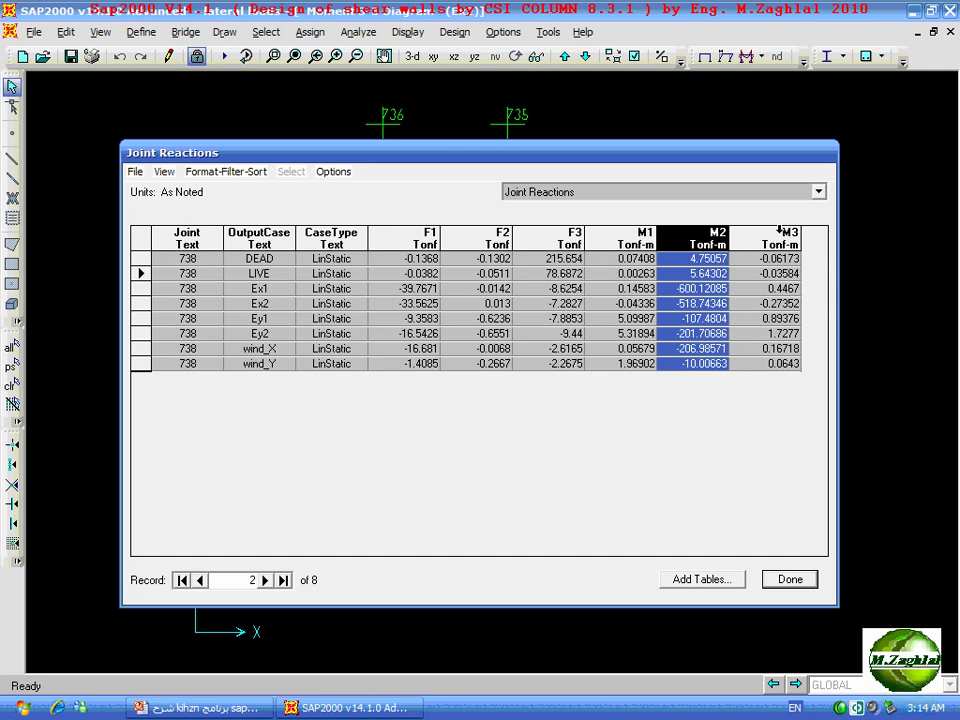
{"action": "left_click", "coordinate": [780, 230]}
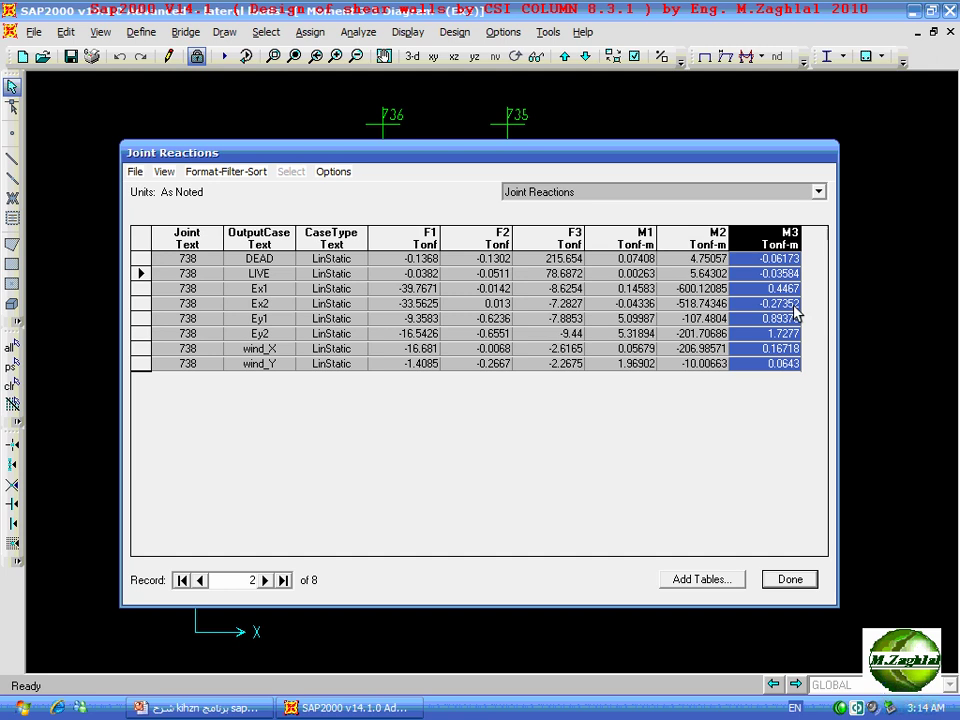
{"action": "left_click", "coordinate": [640, 397]}
{"action": "left_click", "coordinate": [544, 236]}
{"action": "left_click", "coordinate": [643, 237]}
{"action": "left_click", "coordinate": [700, 237]}
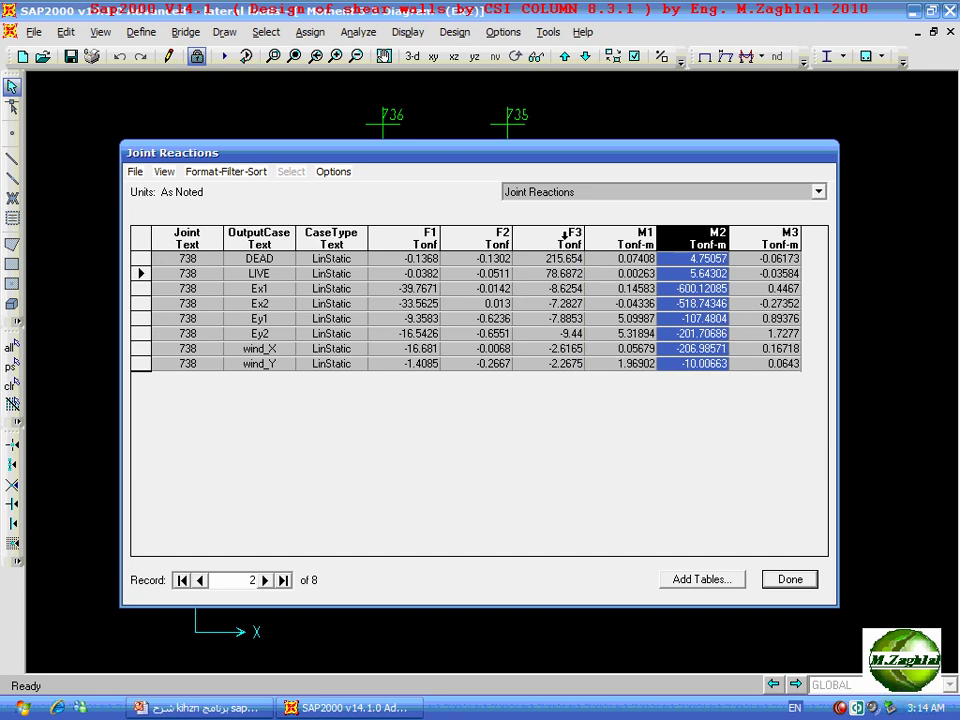
{"action": "left_click", "coordinate": [565, 236], "text": "shift"}
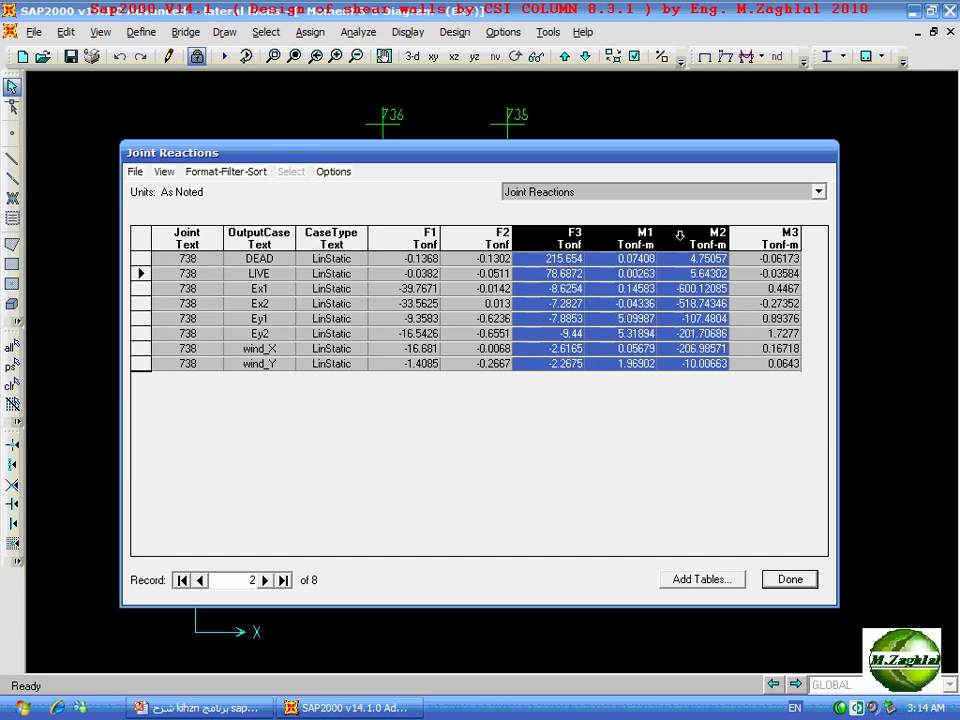
Format the Joint Reactions table so that the F1, F2 and M3 fields are not printed
{"action": "left_click", "coordinate": [198, 174]}
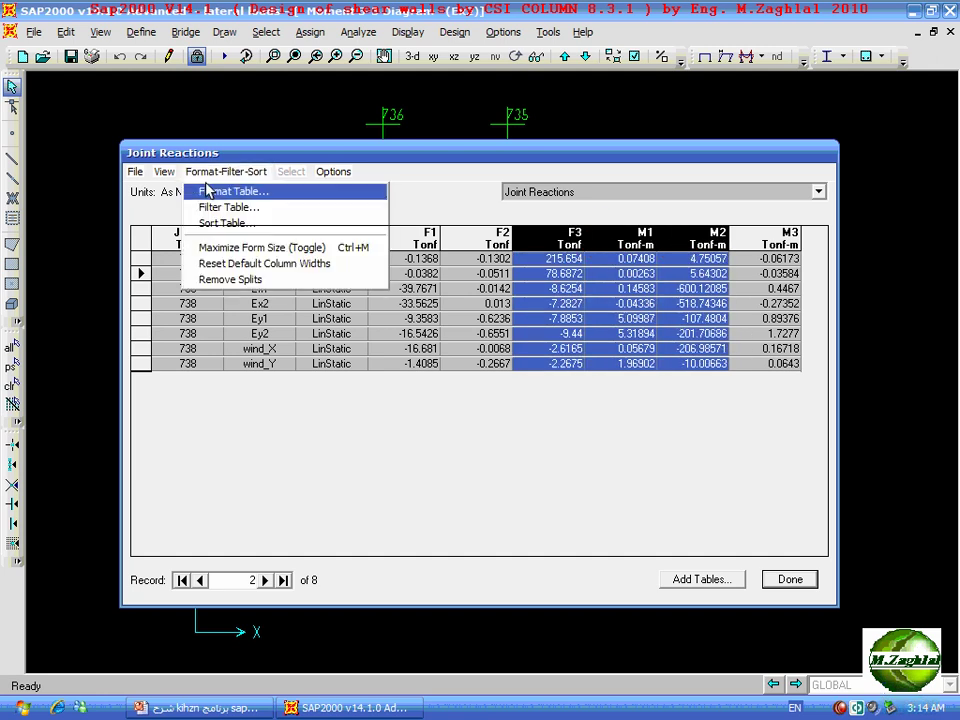
{"action": "left_click", "coordinate": [207, 190]}
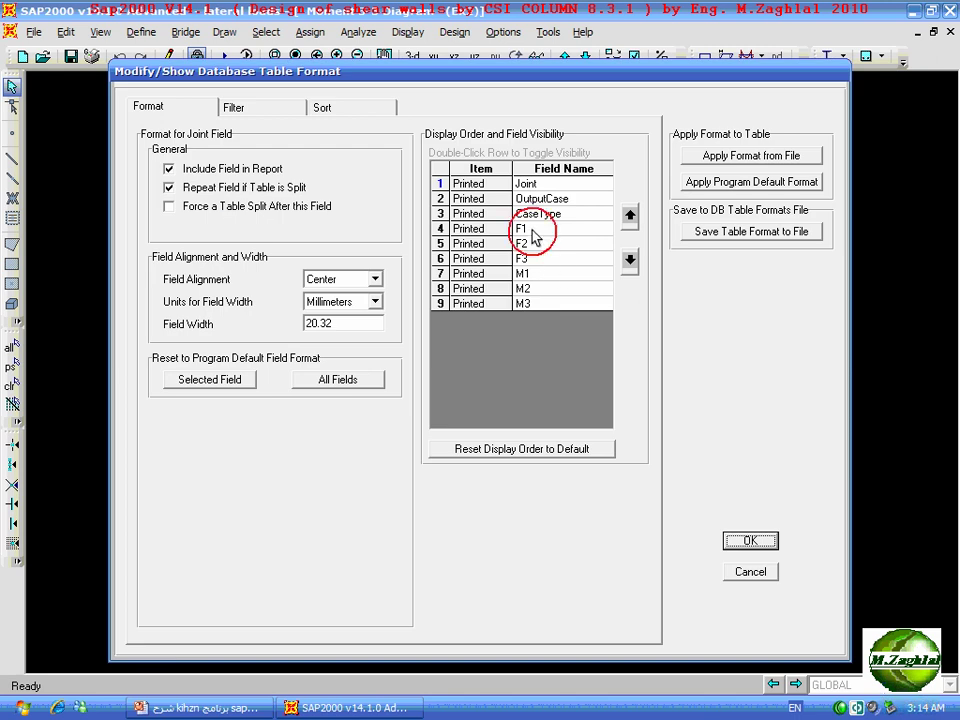
{"action": "double_click", "coordinate": [533, 231]}
{"action": "double_click", "coordinate": [538, 244]}
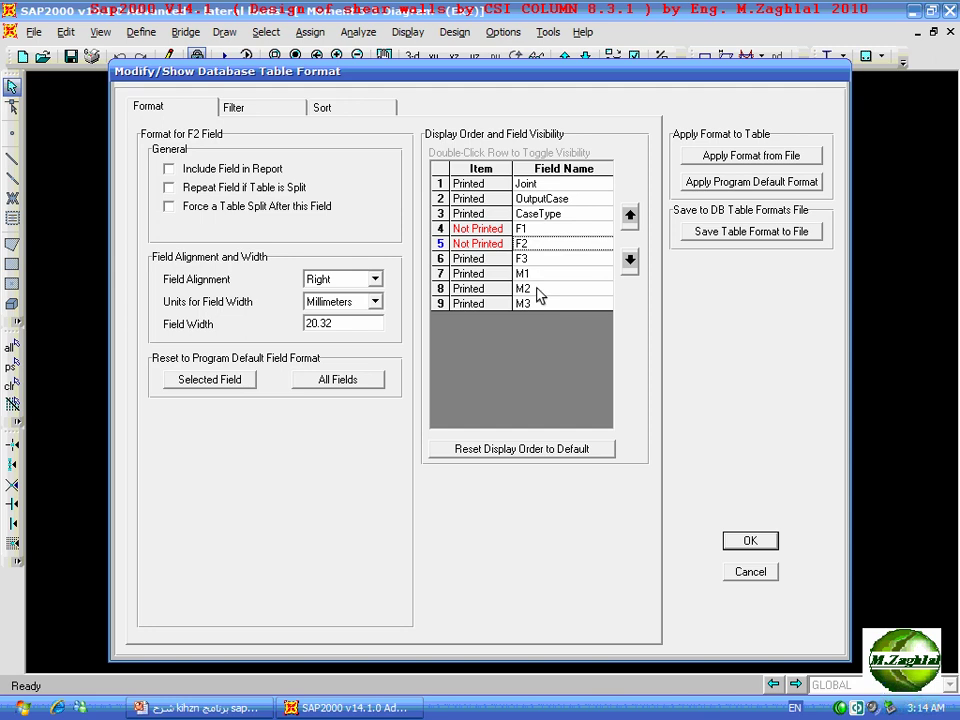
{"action": "double_click", "coordinate": [540, 304]}
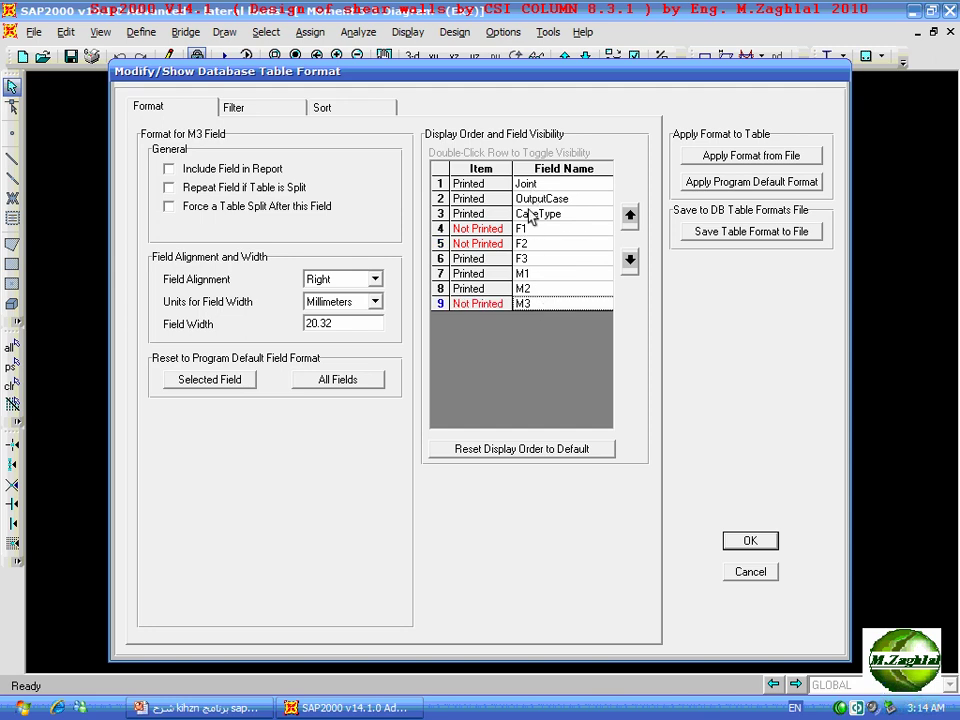
{"action": "left_click", "coordinate": [751, 541]}
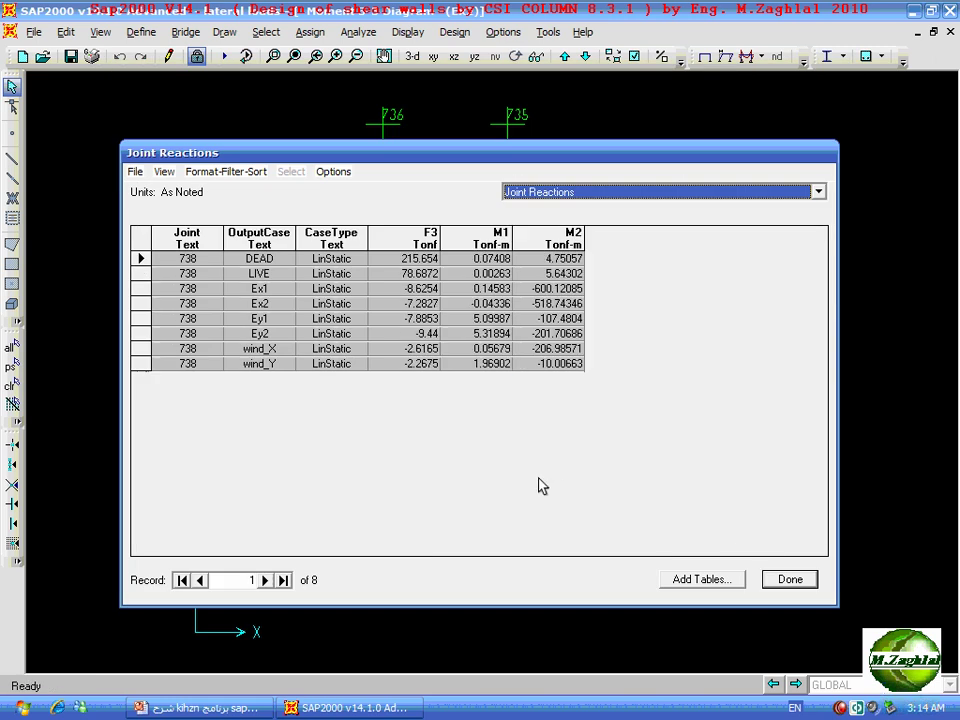
Export the current Joint Reactions table to Excel
{"action": "left_click", "coordinate": [137, 176]}
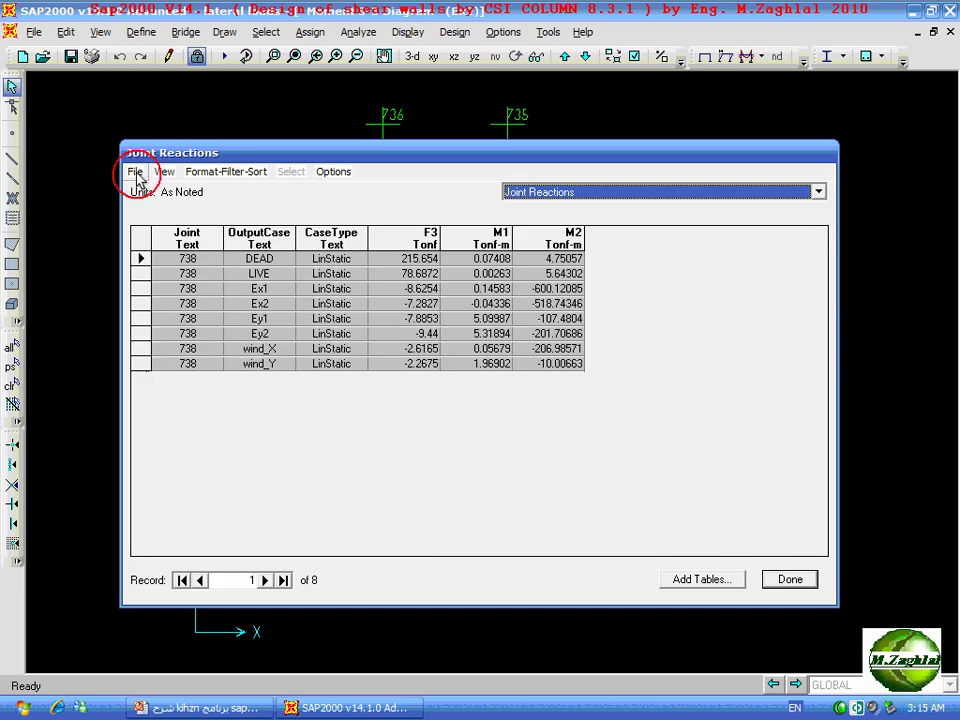
{"action": "mouse_move", "coordinate": [152, 192]}
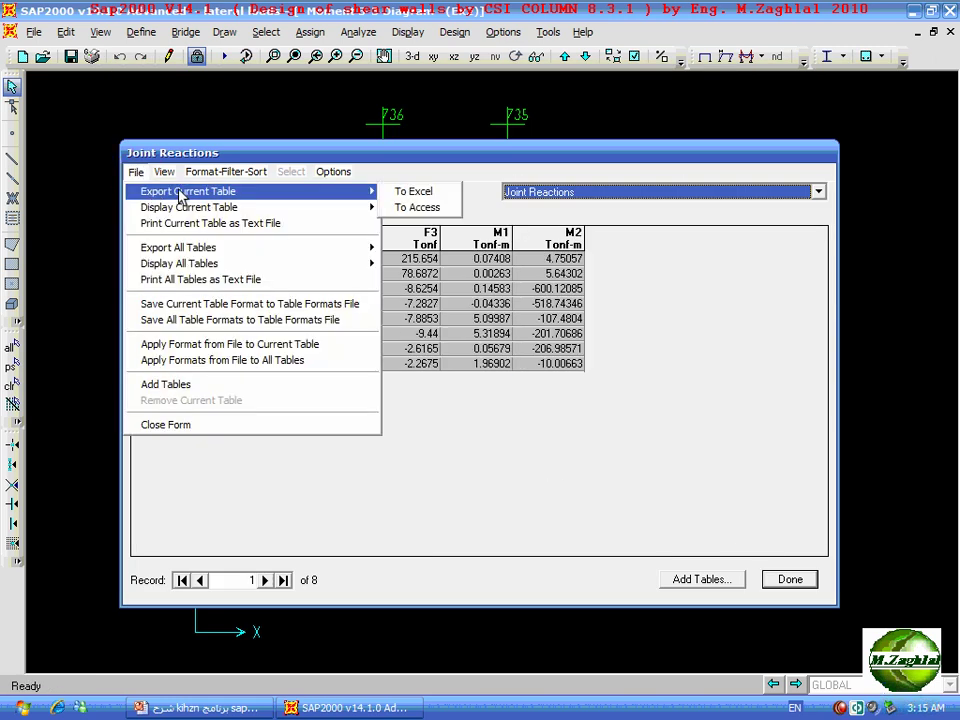
{"action": "left_click", "coordinate": [400, 191]}
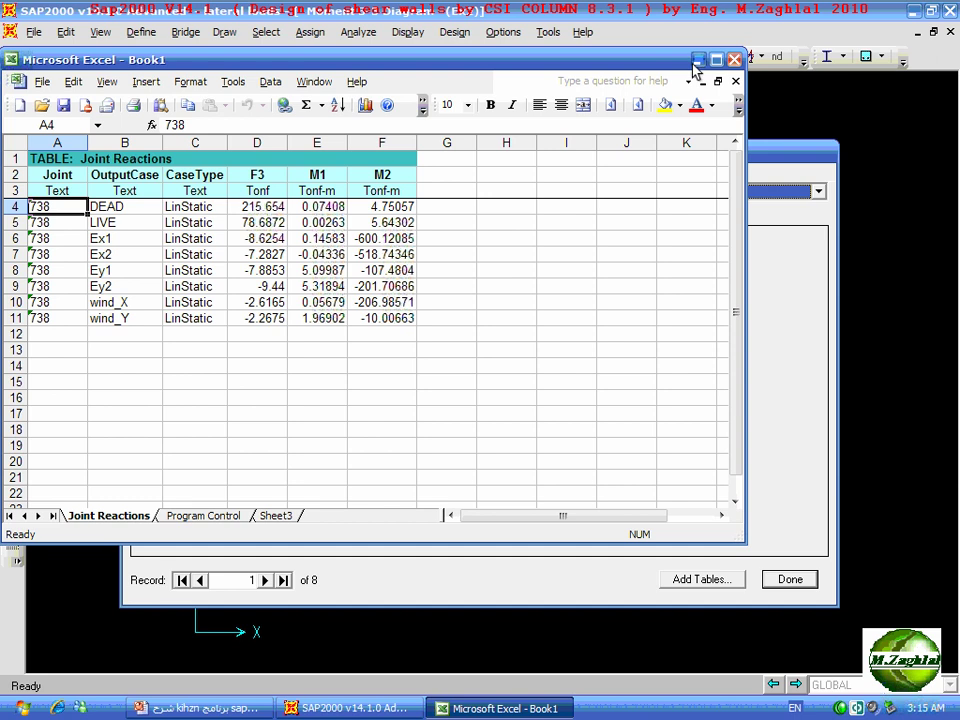
Minimize the exported workbook, close the Joint Reactions table and minimize SAP2000 to reach the desktop
{"action": "left_click", "coordinate": [955, 20]}
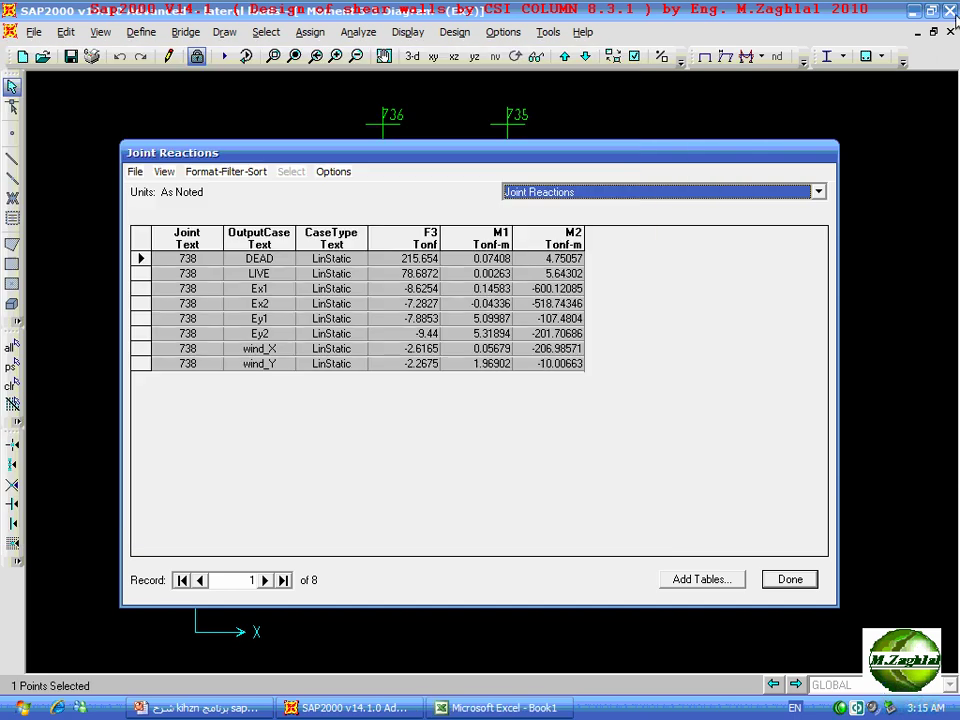
{"action": "left_click", "coordinate": [790, 579]}
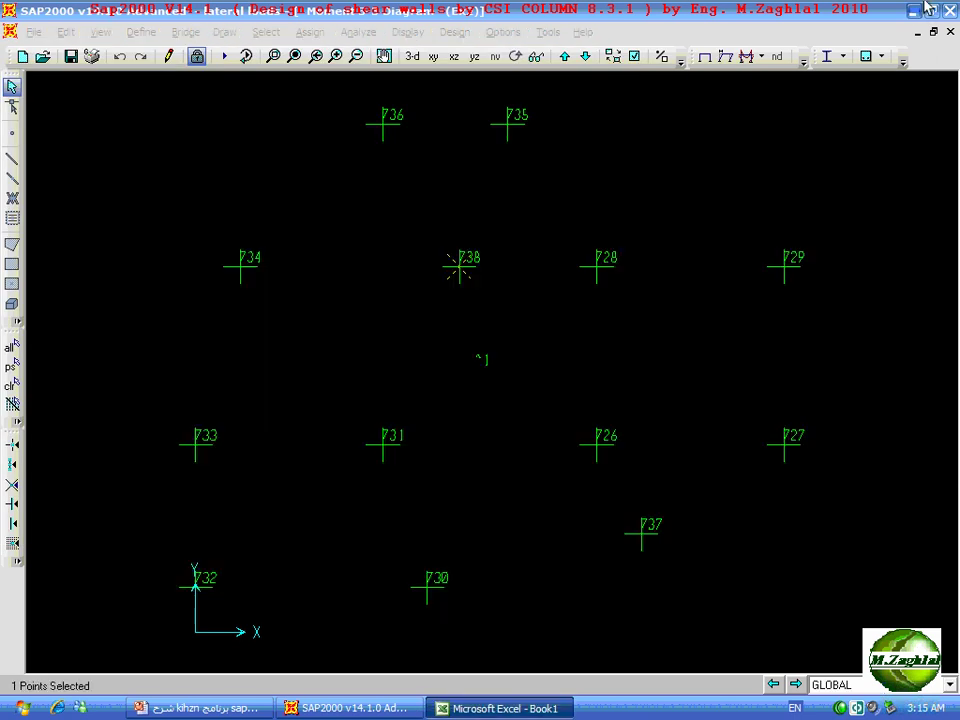
{"action": "left_click", "coordinate": [916, 11]}
{"action": "left_click", "coordinate": [918, 12]}
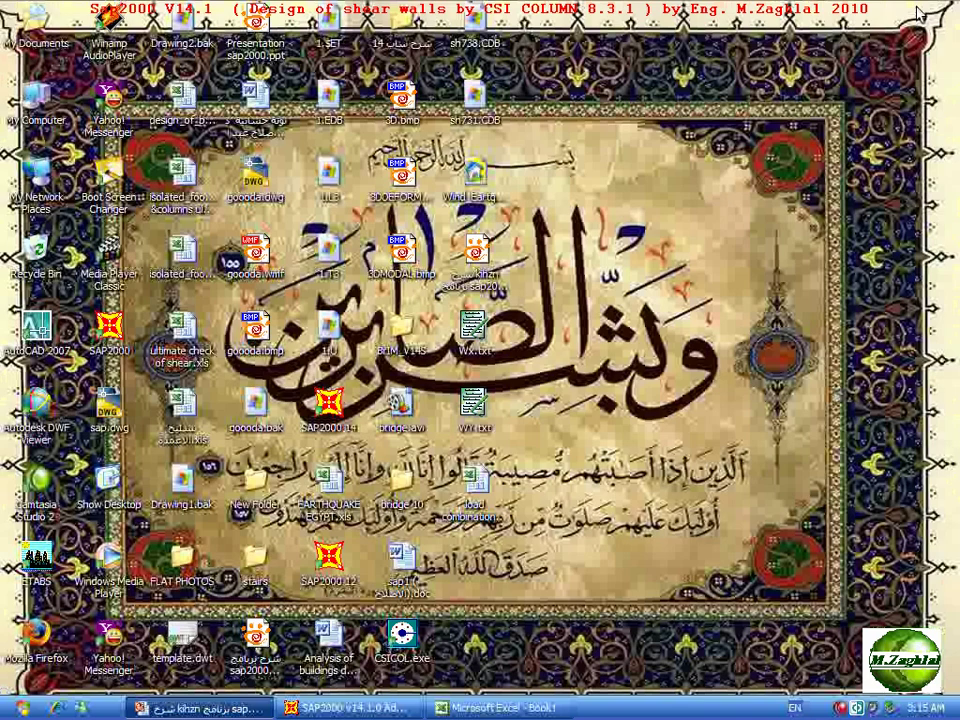
Open the desktop workbook load combinations shear walls.xls in Excel and maximize its window
{"action": "left_click", "coordinate": [476, 497]}
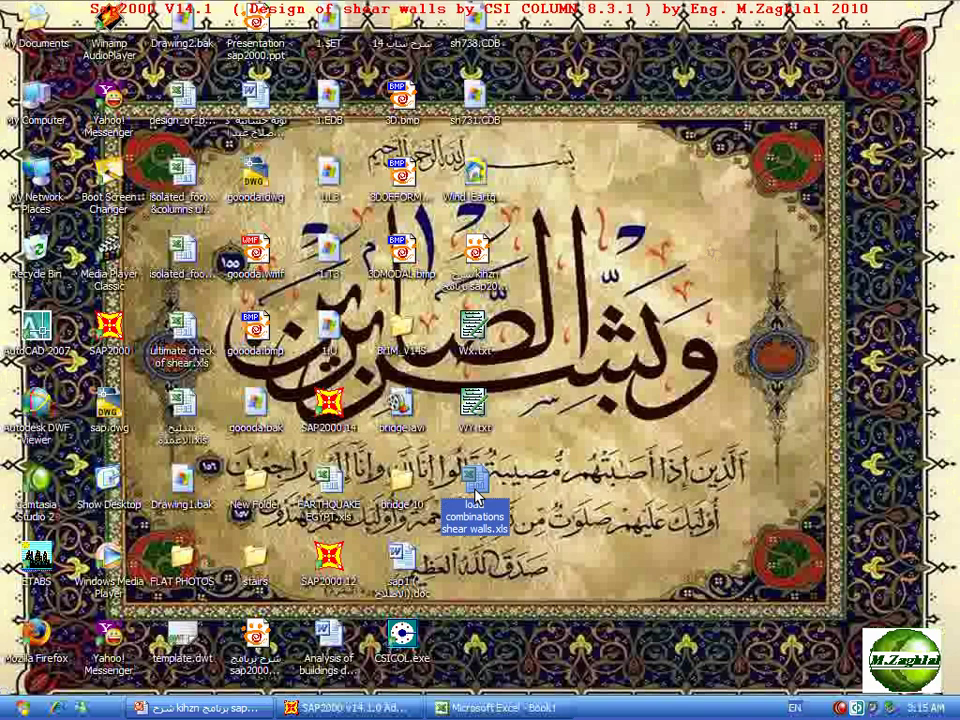
{"action": "double_click", "coordinate": [476, 497]}
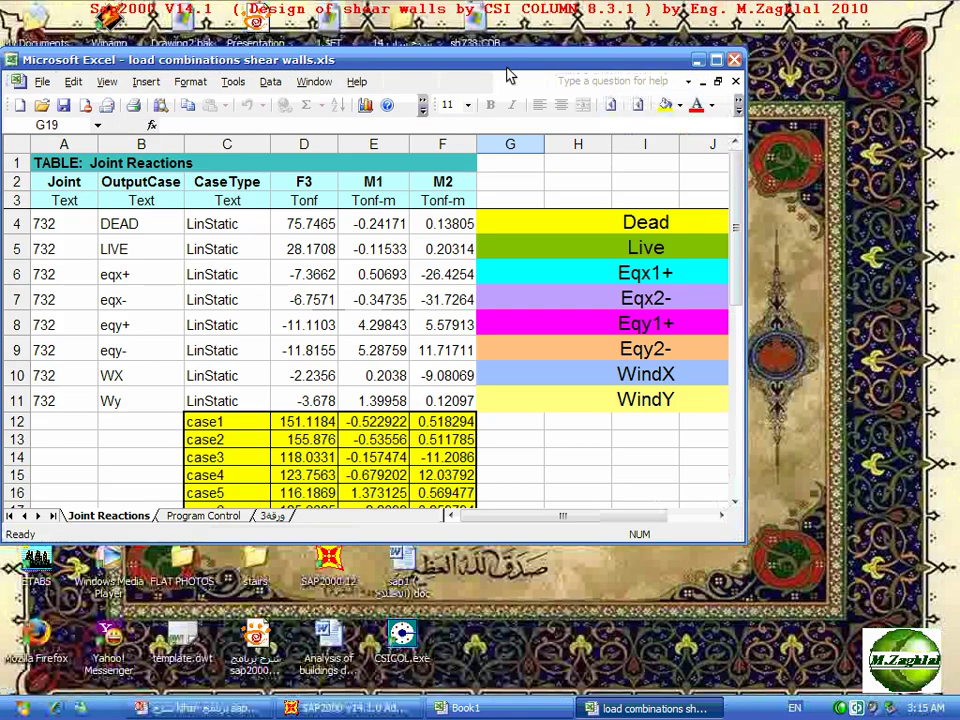
{"action": "double_click", "coordinate": [507, 66]}
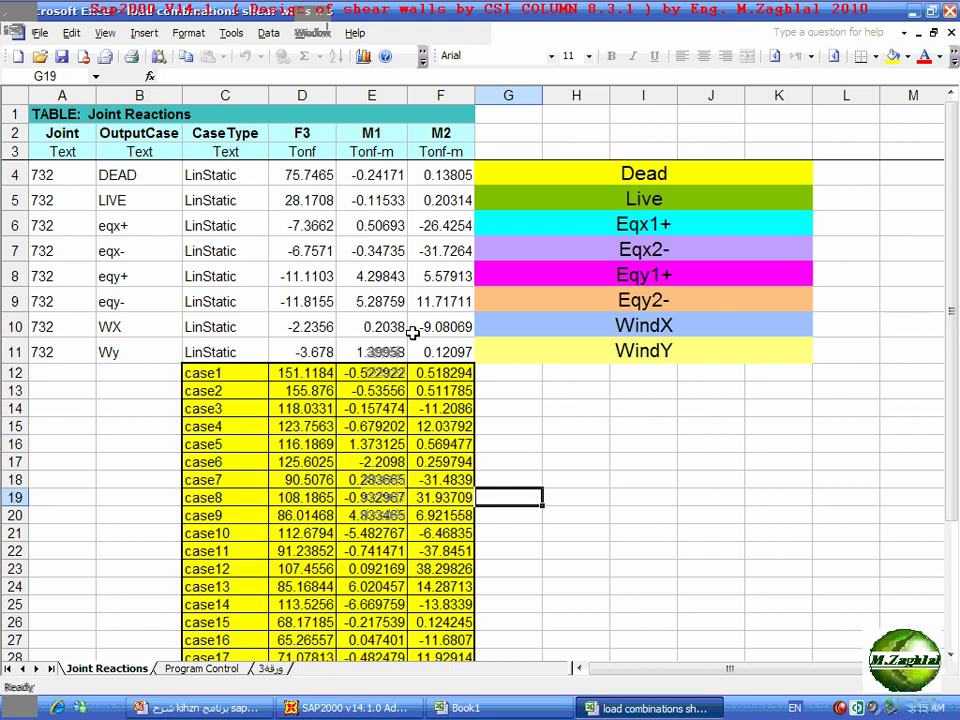
Examine the order of the coloured load labels beside the reactions, from Dead in G4 to WindY in G11
{"action": "left_click", "coordinate": [525, 176]}
{"action": "left_click", "coordinate": [525, 199]}
{"action": "left_click", "coordinate": [526, 222]}
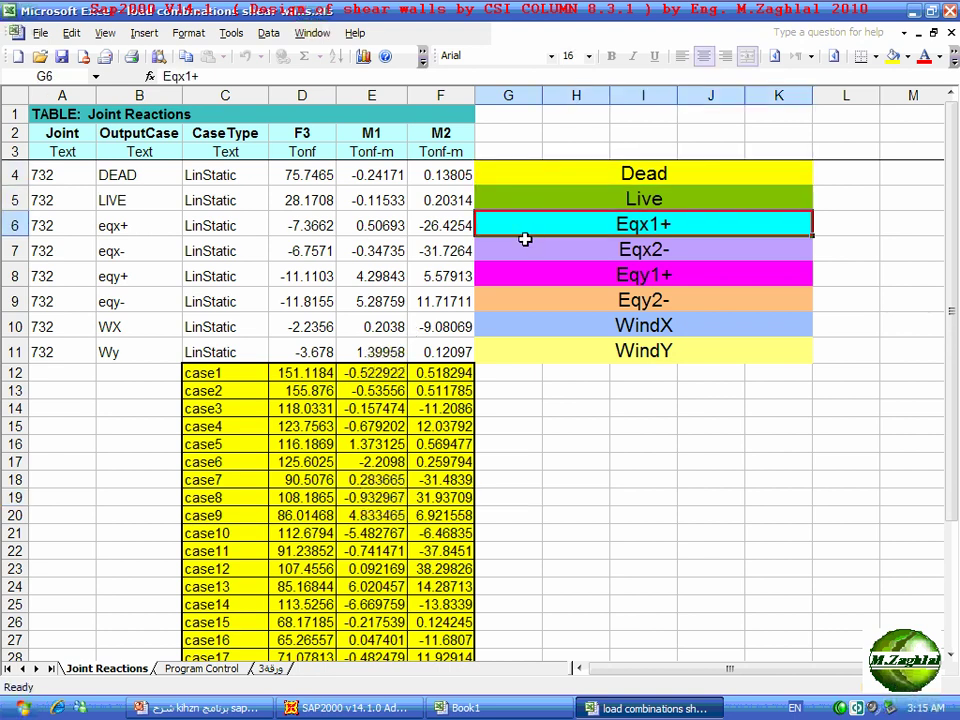
{"action": "left_click", "coordinate": [523, 249]}
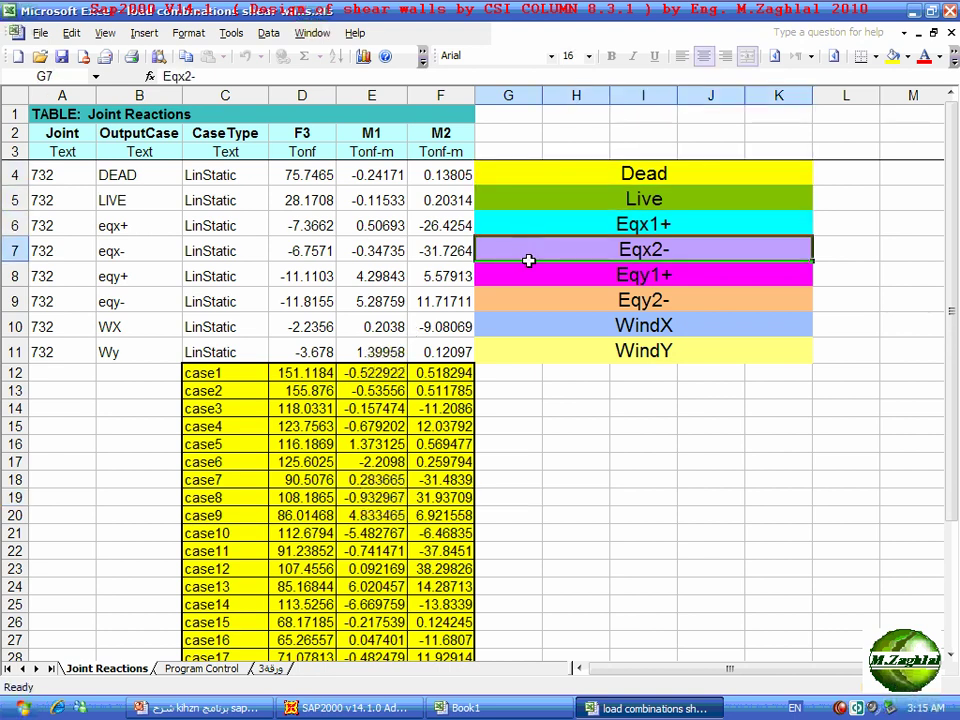
{"action": "left_click", "coordinate": [533, 275]}
{"action": "left_click", "coordinate": [540, 301]}
{"action": "left_click", "coordinate": [548, 330]}
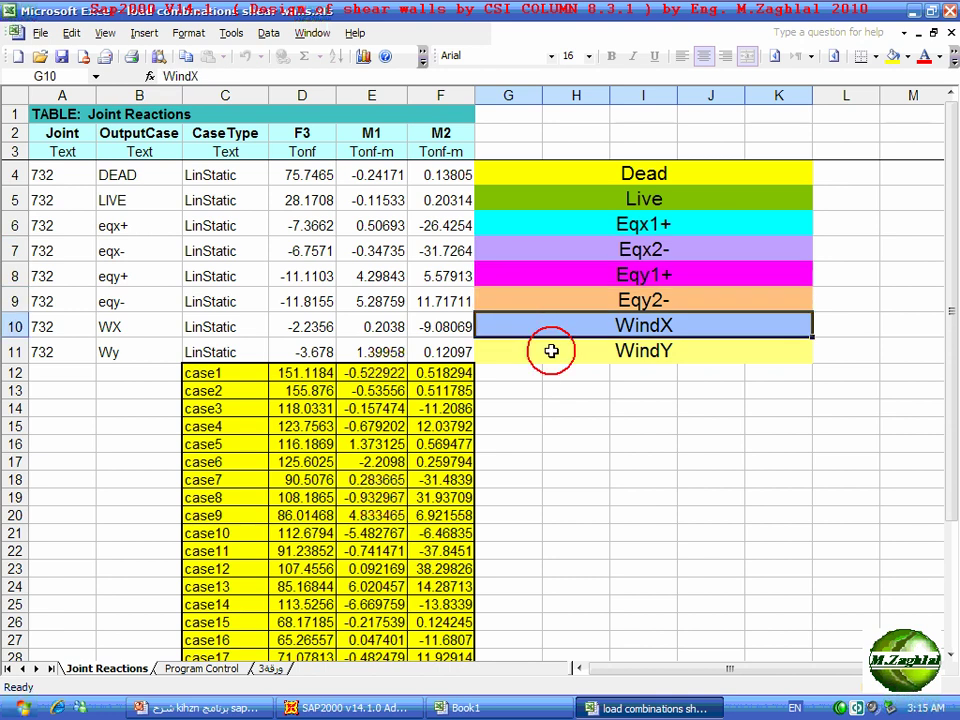
{"action": "left_click", "coordinate": [553, 352]}
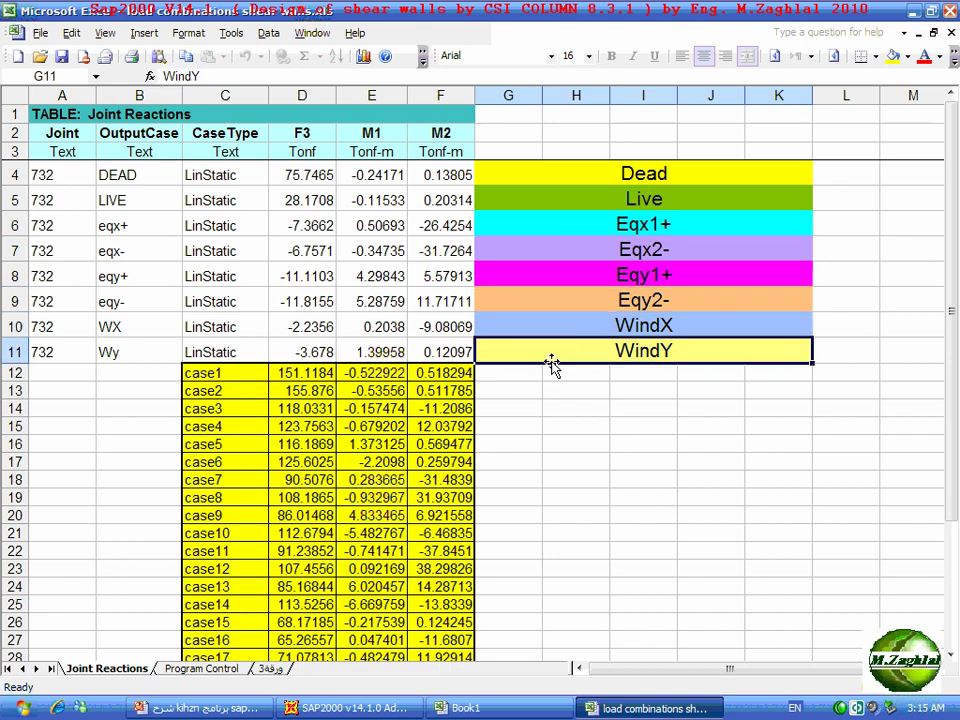
Switch to Book1 and copy the joint 738 reaction rows in A4:F11
{"action": "left_click", "coordinate": [510, 710]}
{"action": "left_click", "coordinate": [339, 461]}
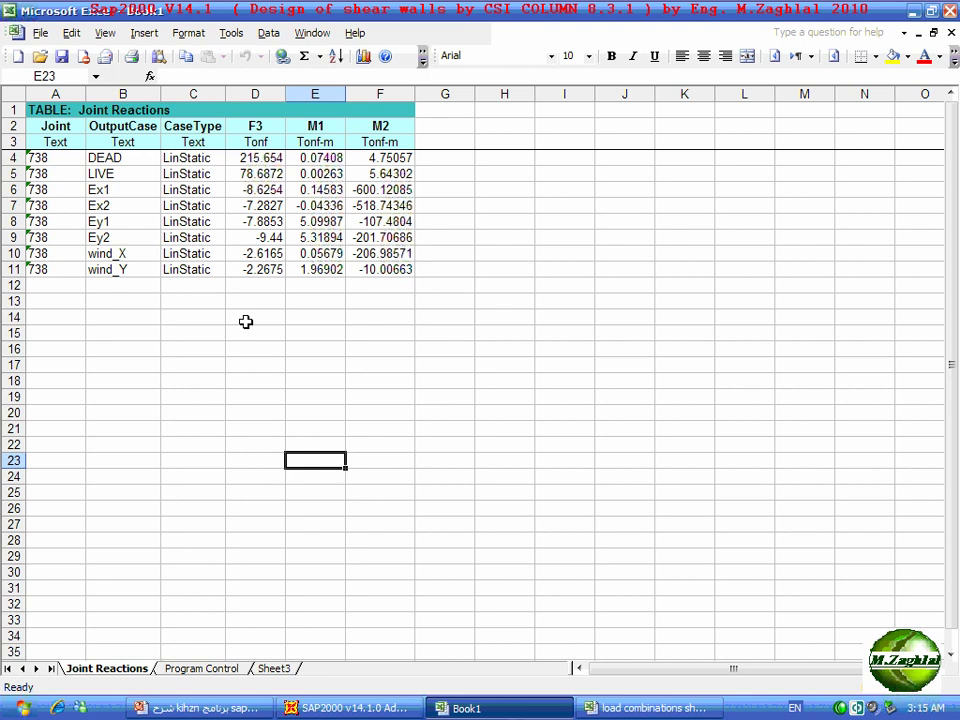
{"action": "double_click", "coordinate": [378, 158]}
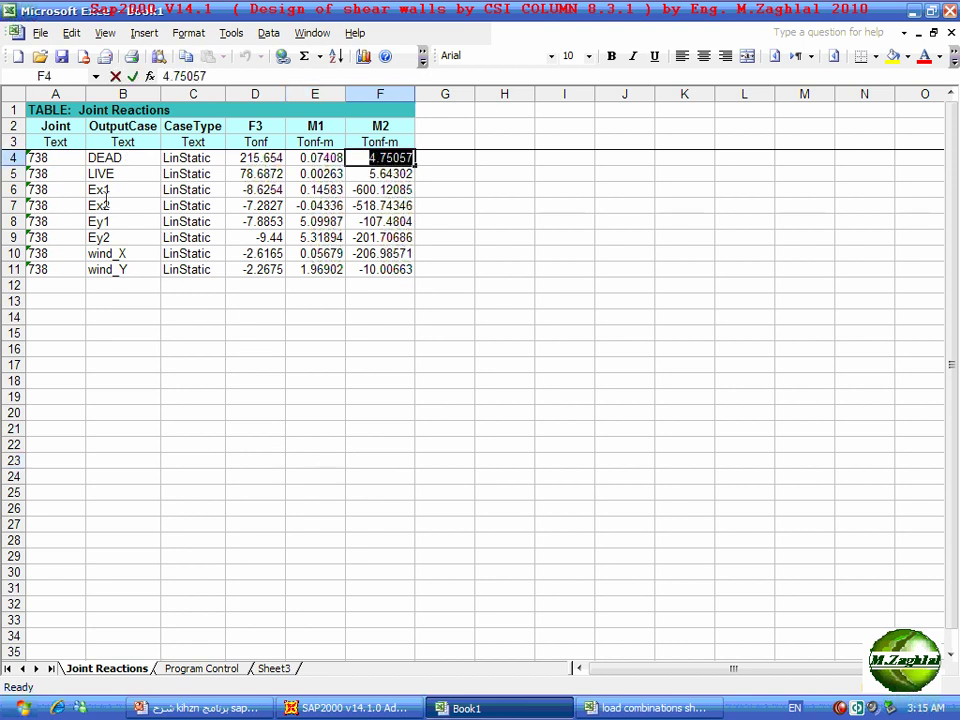
{"action": "left_click", "coordinate": [280, 270]}
{"action": "left_click_drag", "start_coordinate": [380, 158], "coordinate": [75, 268]}
{"action": "right_click", "coordinate": [60, 244]}
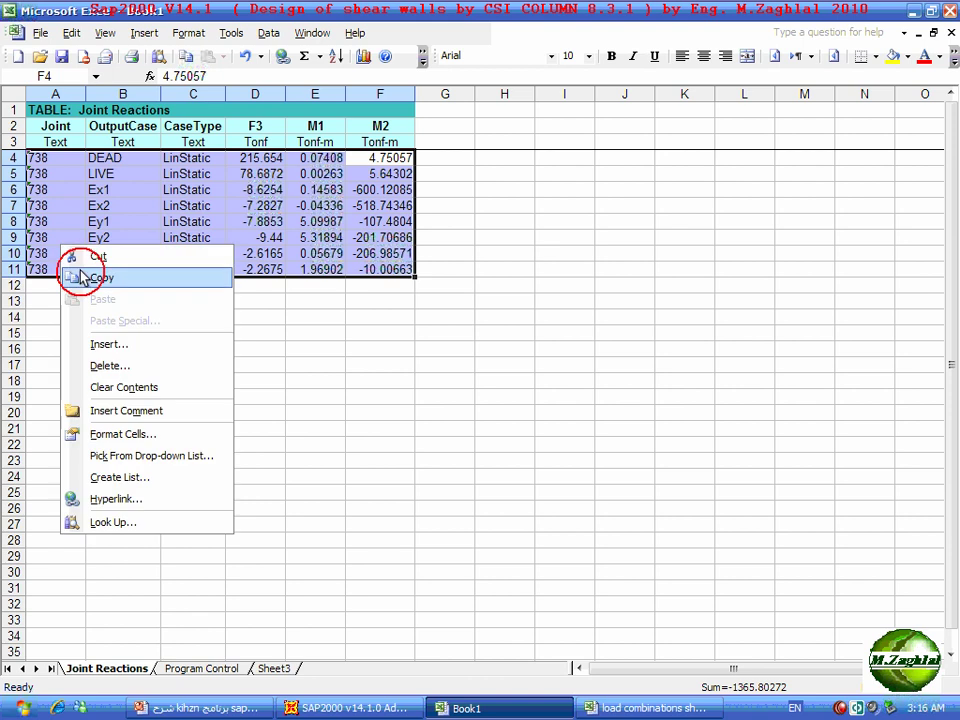
{"action": "left_click", "coordinate": [80, 273]}
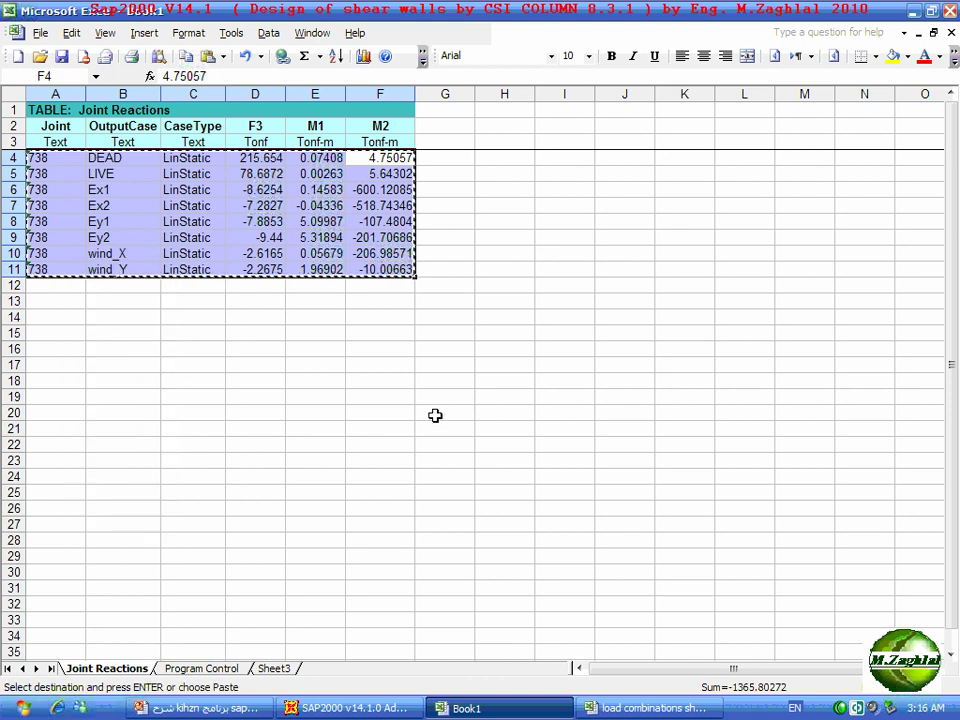
Paste the copied reactions over A4:F11 in load combinations shear walls.xls
{"action": "left_click", "coordinate": [621, 711]}
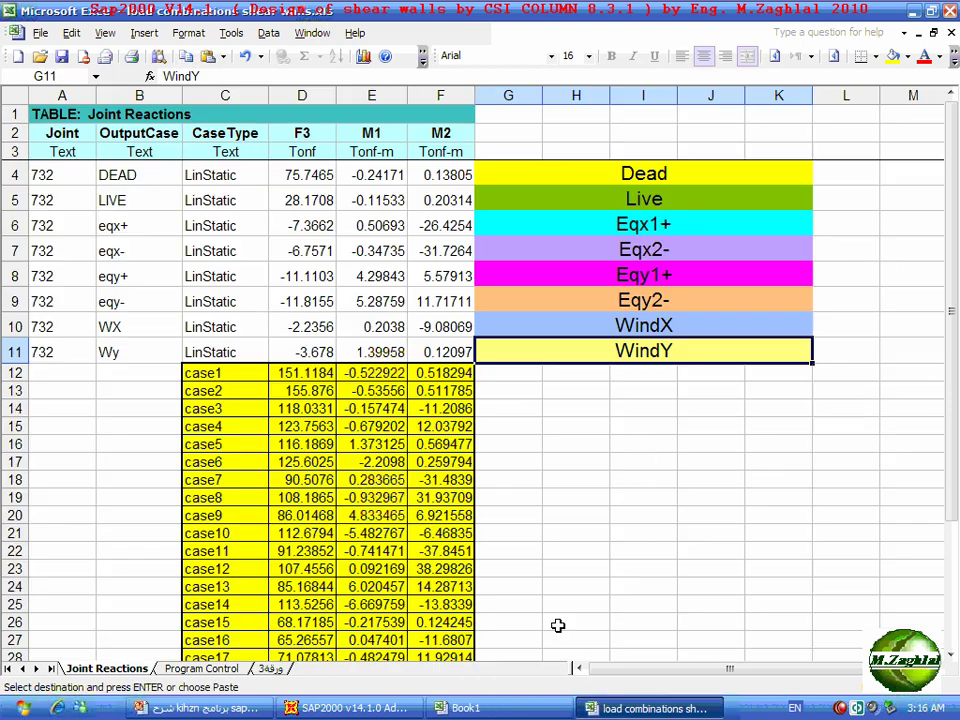
{"action": "left_click_drag", "start_coordinate": [56, 184], "coordinate": [420, 352]}
{"action": "right_click", "coordinate": [58, 180]}
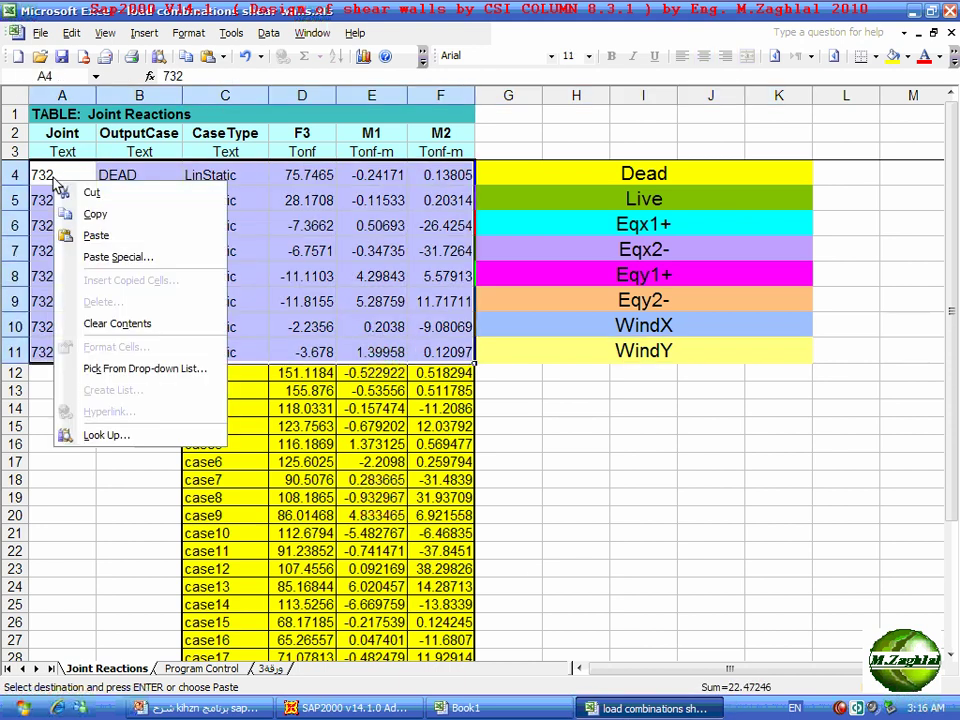
{"action": "left_click", "coordinate": [95, 235]}
{"action": "left_click", "coordinate": [707, 493]}
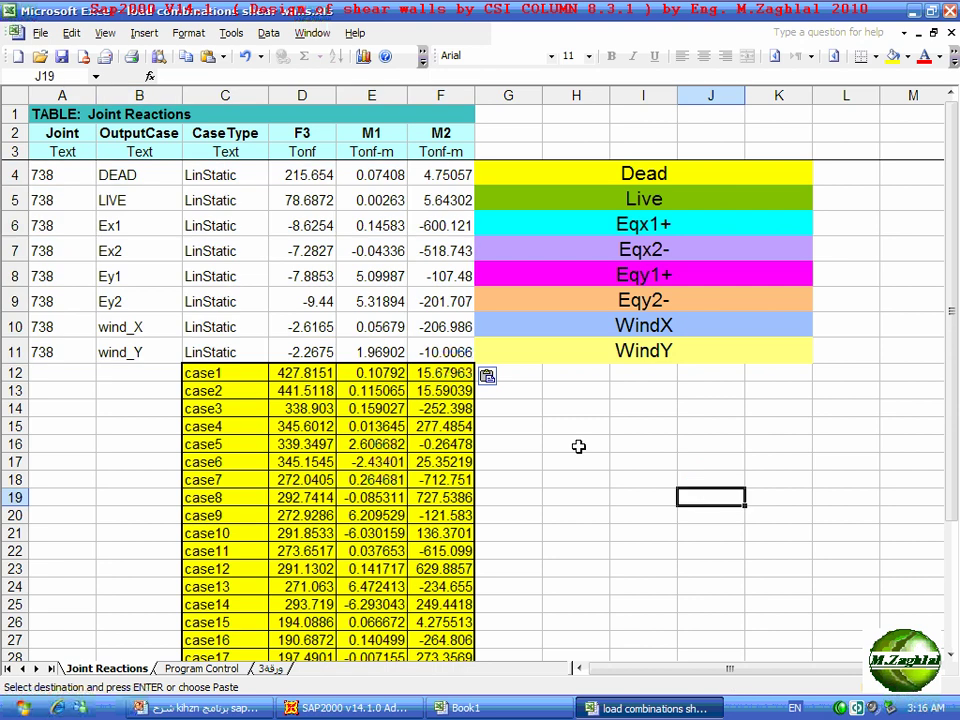
Review the load combination results for case1 to case27 and their F3, M1 and M2 column headings
{"action": "scroll", "coordinate": [287, 347], "scroll_direction": "down", "scroll_amount": 4}
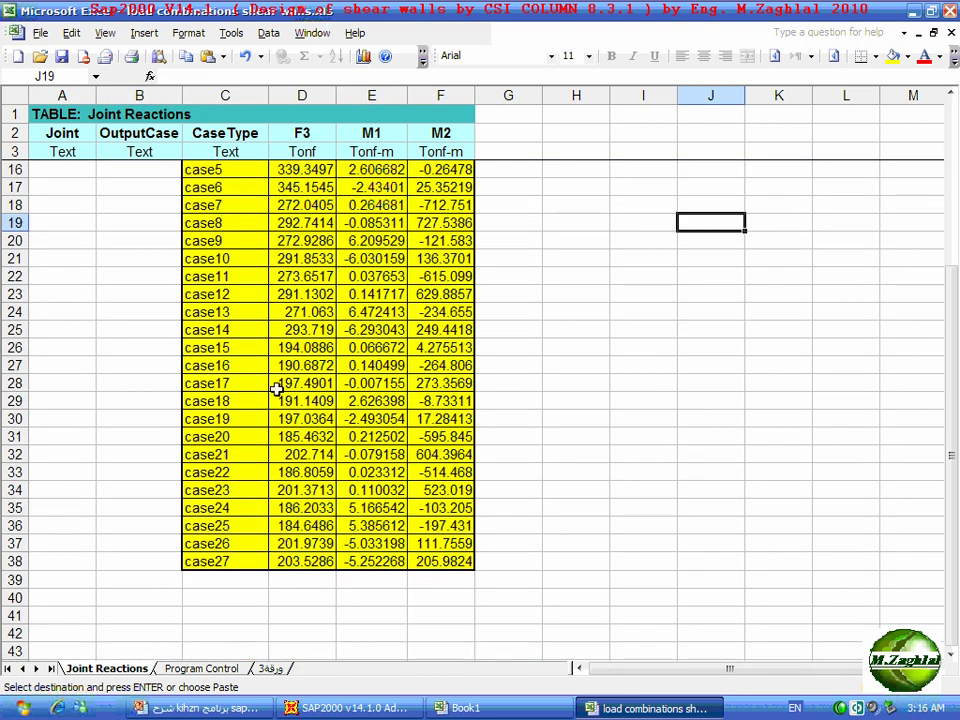
{"action": "scroll", "coordinate": [276, 388], "scroll_direction": "up", "scroll_amount": 4}
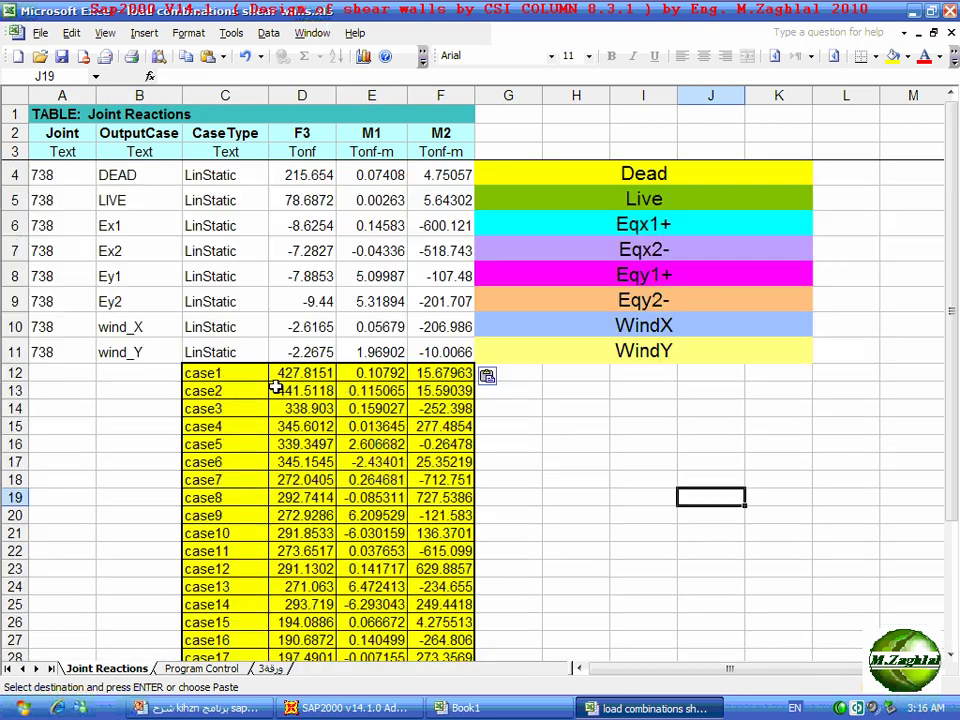
{"action": "left_click", "coordinate": [302, 133]}
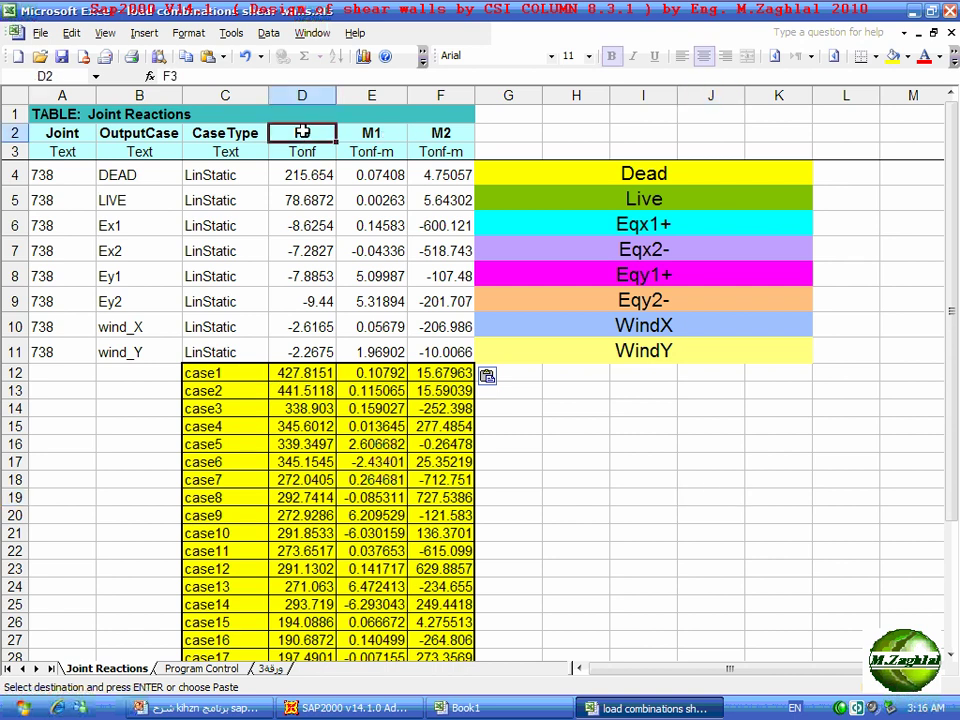
{"action": "left_click", "coordinate": [388, 133]}
{"action": "key", "text": "Right"}
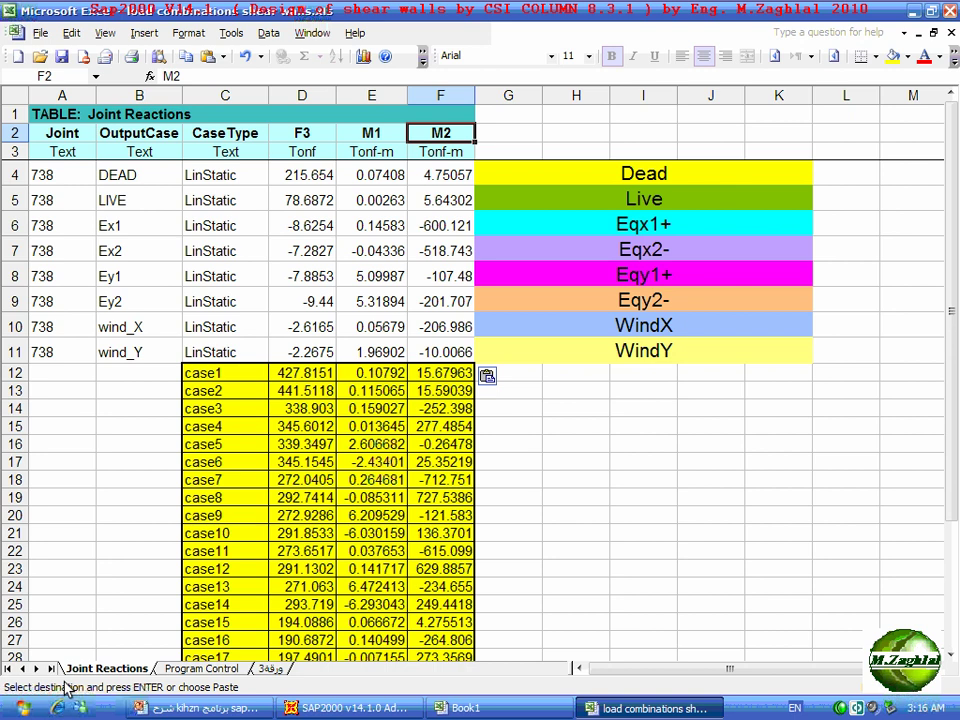
Launch CSiCol 8 and dismiss its Quick Design Wizard
{"action": "left_click", "coordinate": [22, 707]}
{"action": "left_click", "coordinate": [82, 649]}
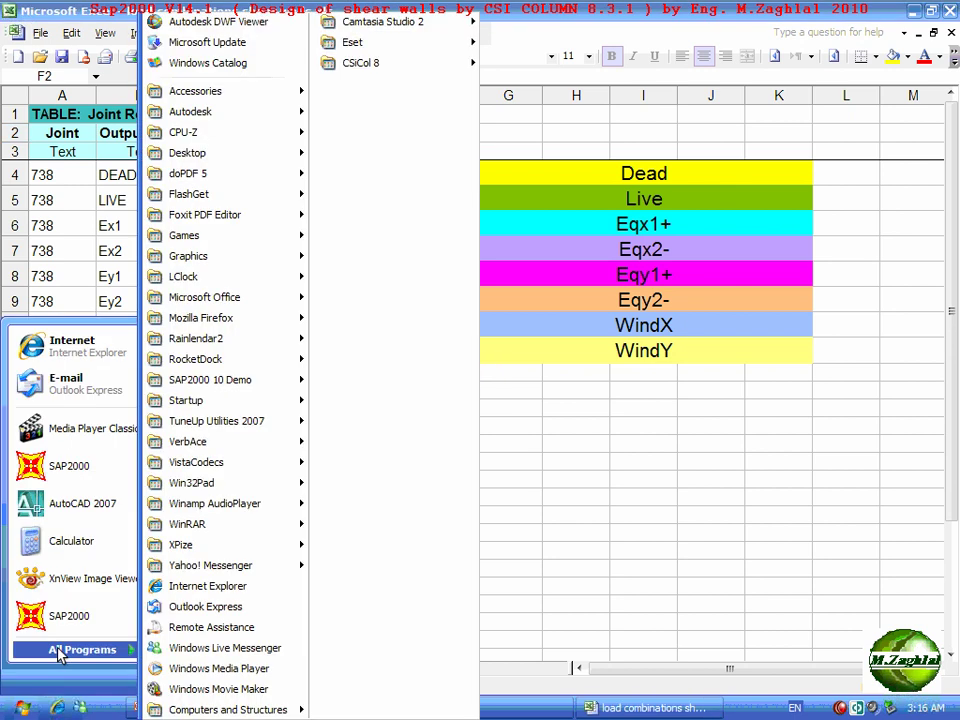
{"action": "mouse_move", "coordinate": [435, 69]}
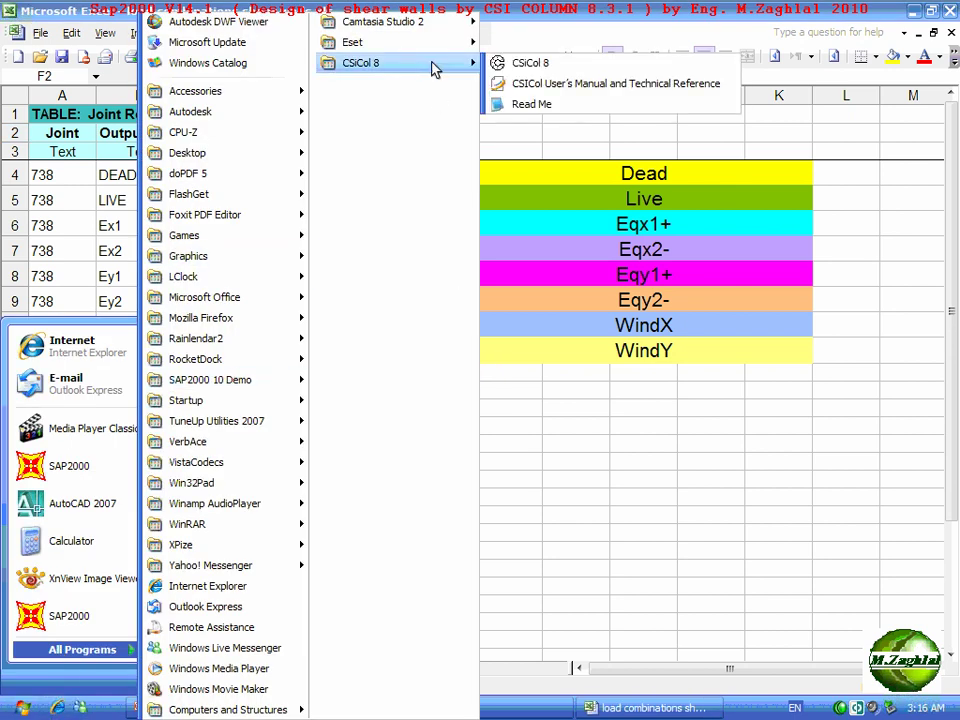
{"action": "left_click", "coordinate": [507, 63]}
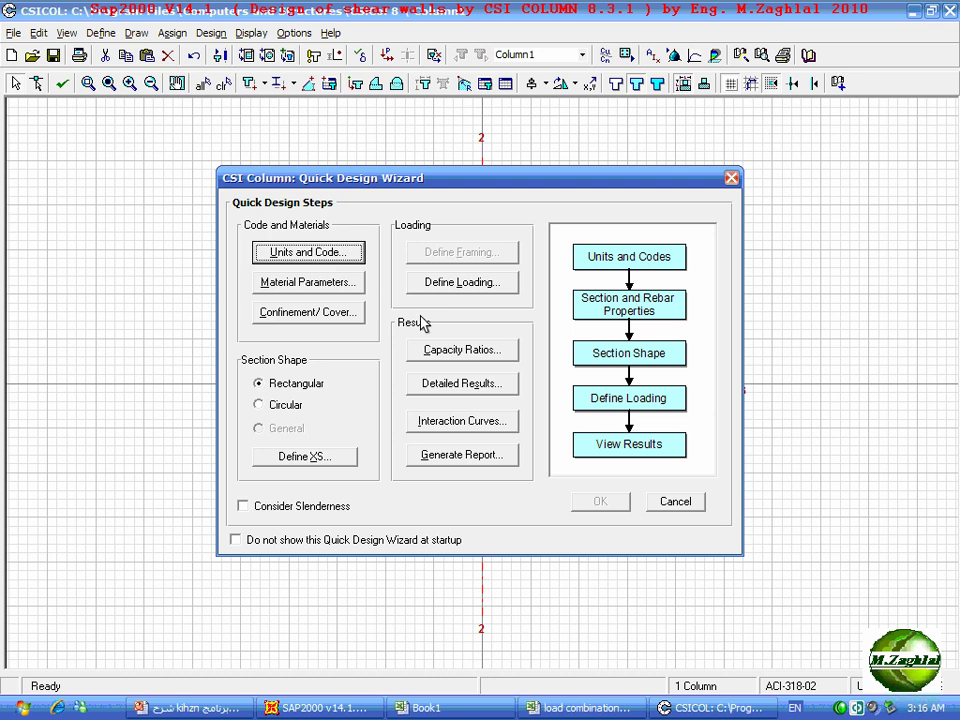
{"action": "left_click", "coordinate": [665, 503]}
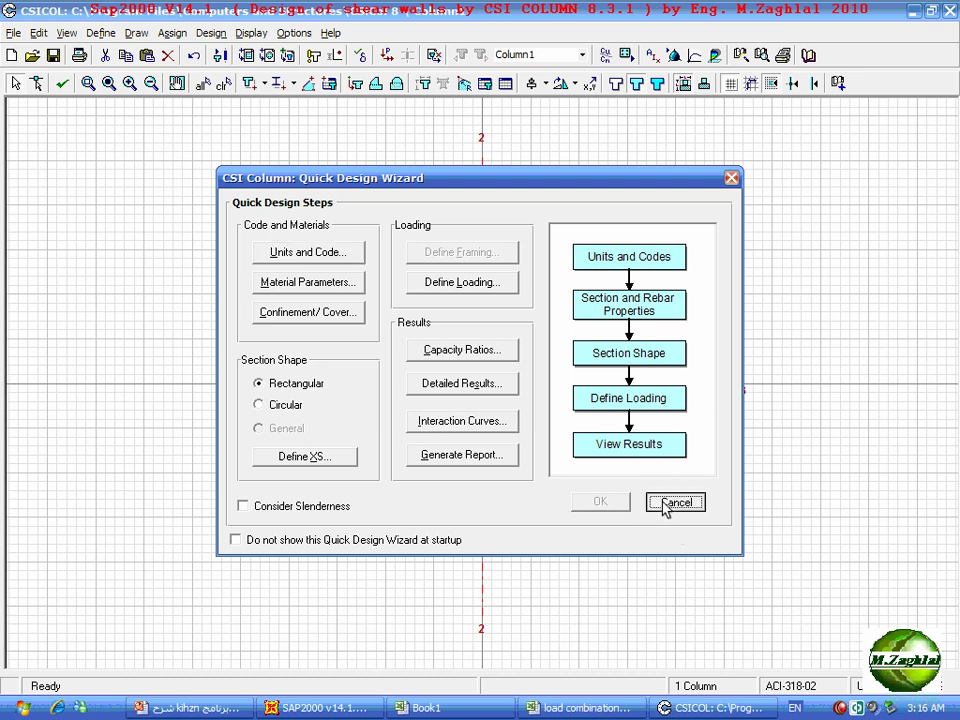
Confirm Metric - cm as the working units and ACI-318-02 as the design code in the preferences
{"action": "left_click", "coordinate": [303, 36]}
{"action": "left_click", "coordinate": [315, 51]}
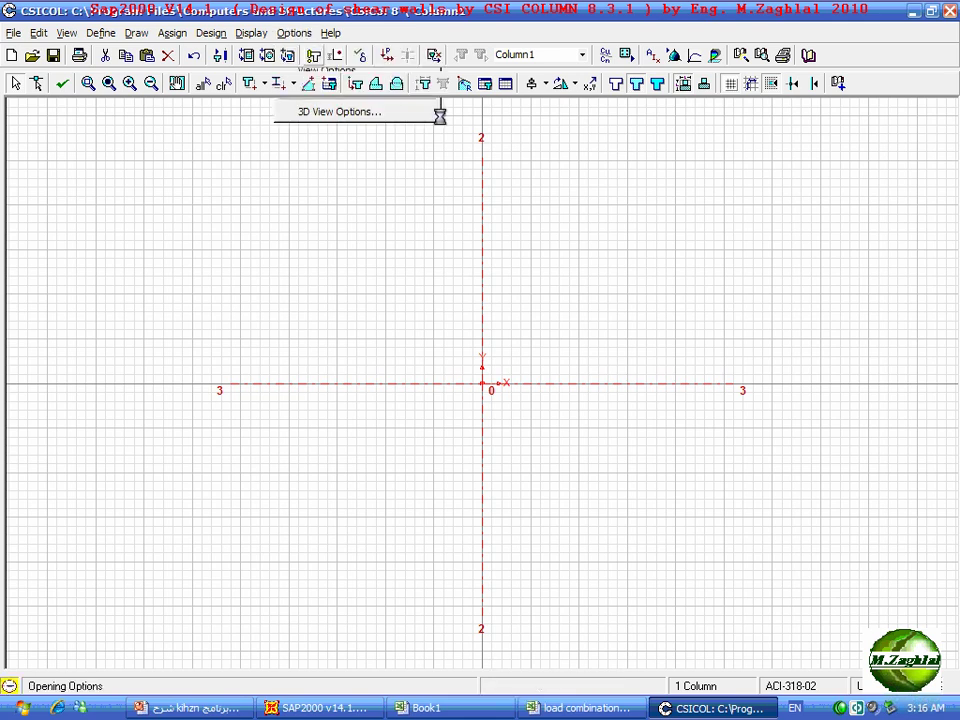
{"action": "left_click", "coordinate": [447, 244]}
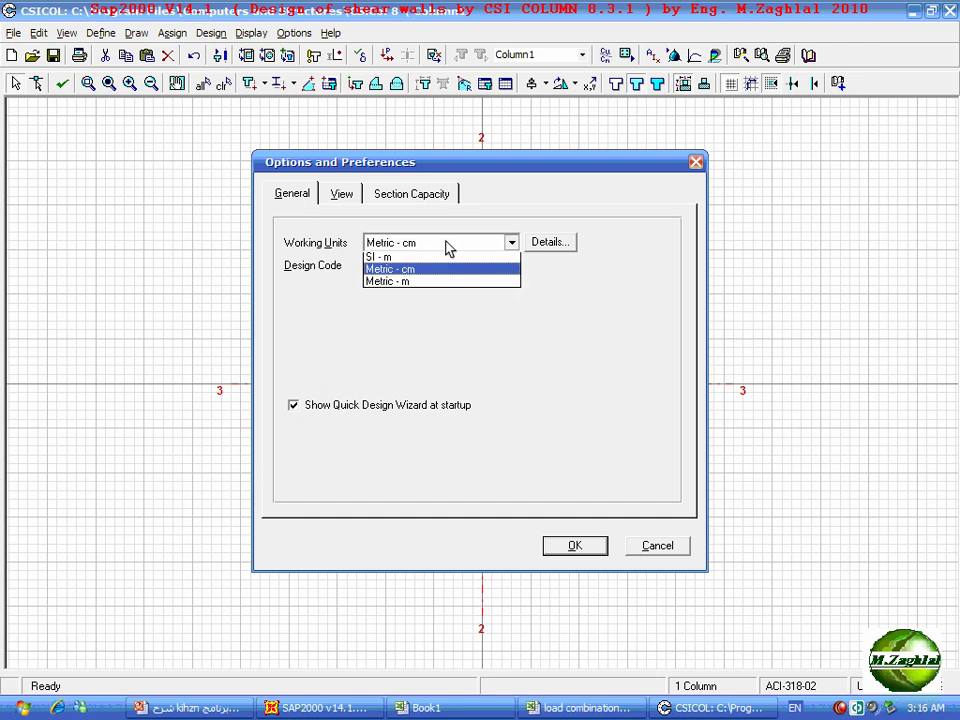
{"action": "left_click", "coordinate": [391, 311]}
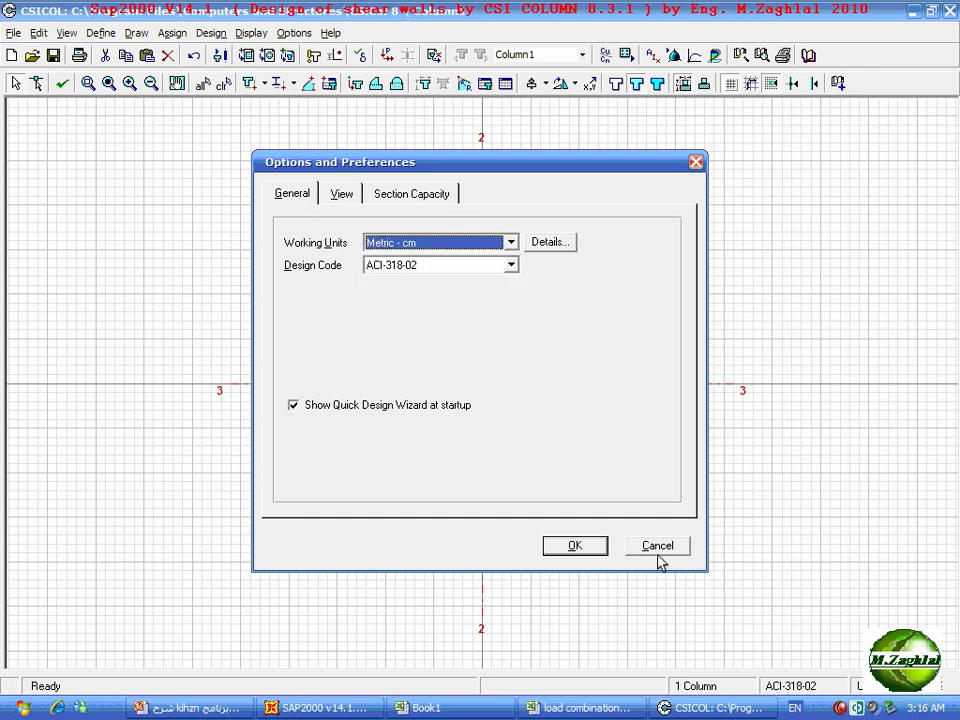
{"action": "left_click", "coordinate": [584, 551]}
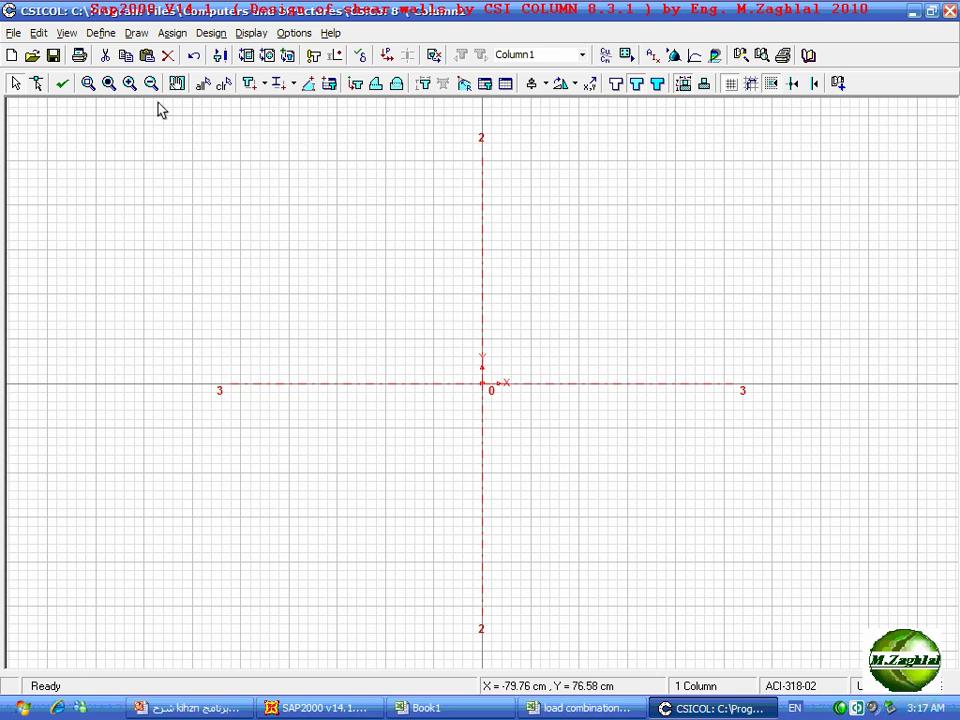
Open the column's material parameters and set the concrete type to fc' = 200 kg/cm^2
{"action": "left_click", "coordinate": [101, 33]}
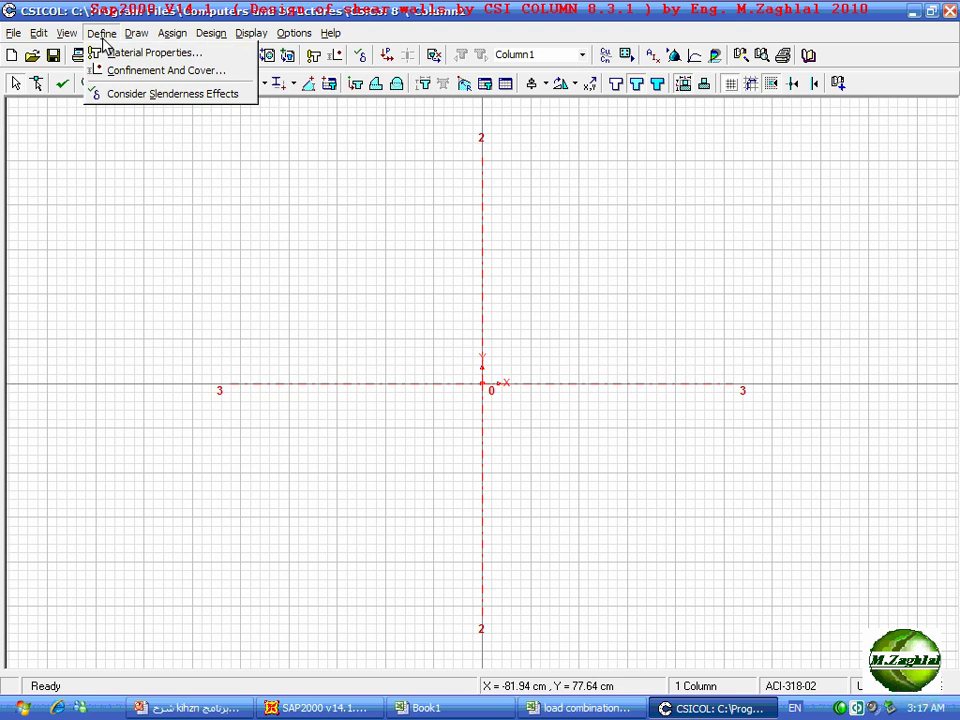
{"action": "left_click", "coordinate": [112, 51]}
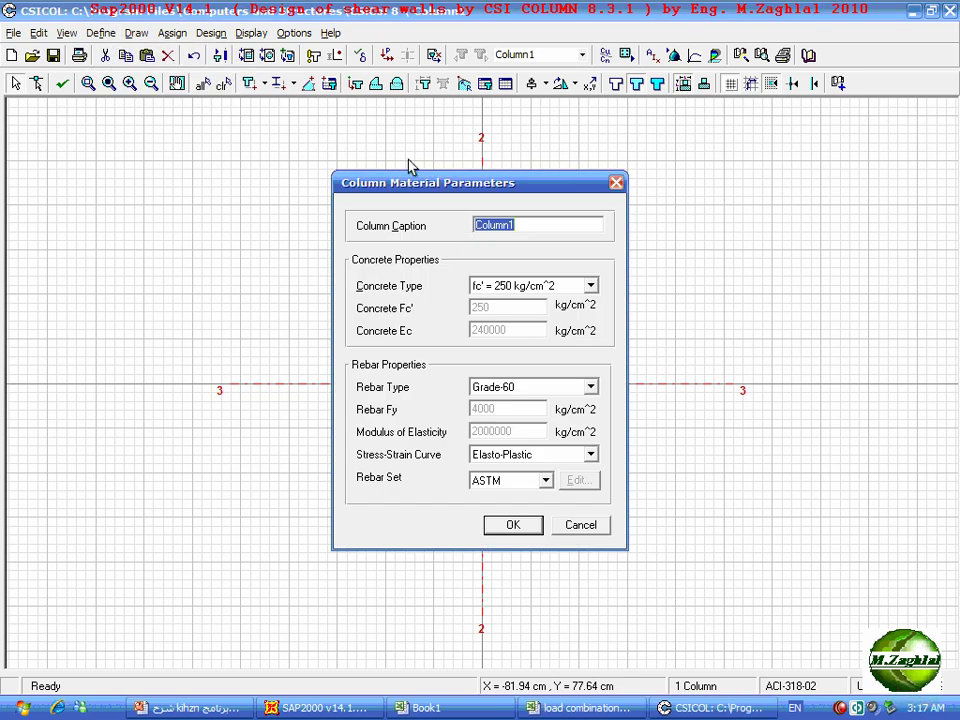
{"action": "left_click", "coordinate": [515, 285]}
{"action": "scroll", "coordinate": [529, 300], "scroll_direction": "up", "scroll_amount": 1}
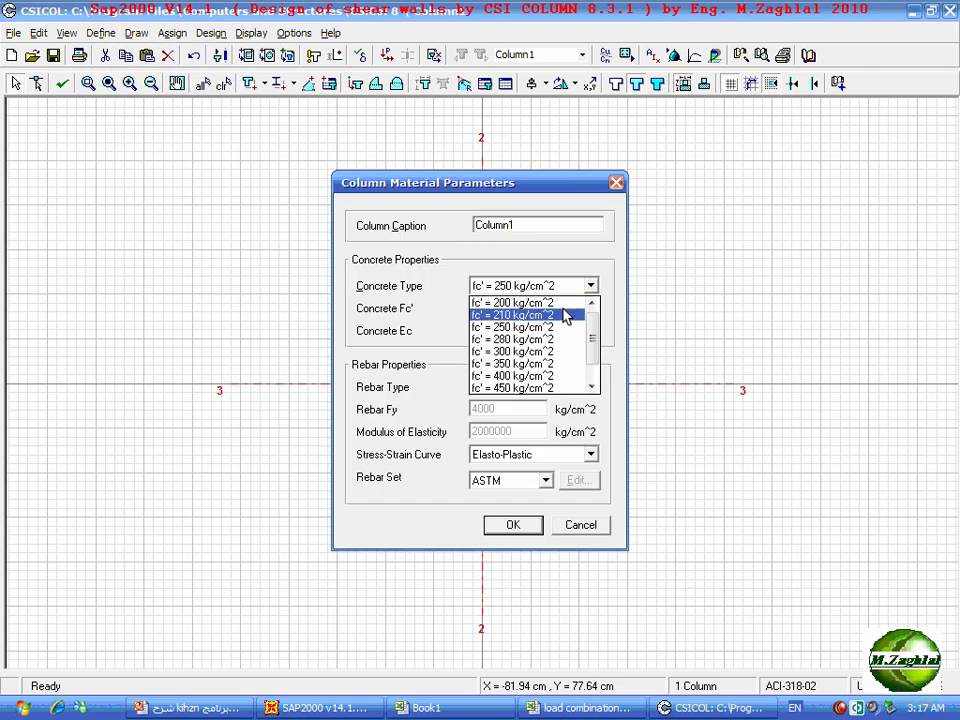
{"action": "left_click", "coordinate": [533, 303]}
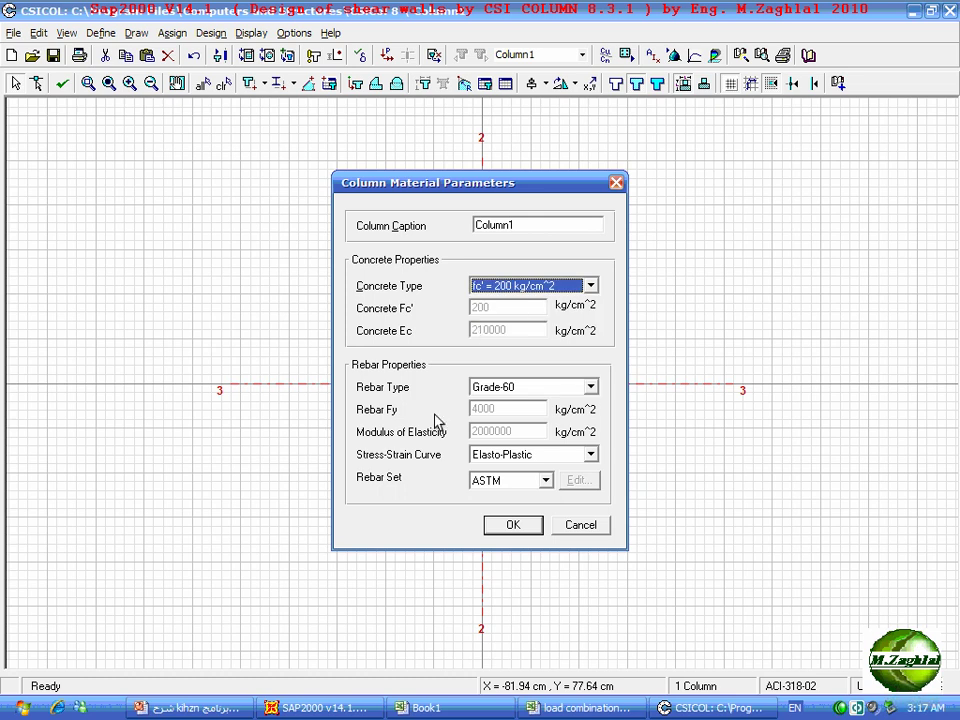
Try the Custom concrete type, then return to fc' = 200 kg/cm^2
{"action": "left_click", "coordinate": [505, 286]}
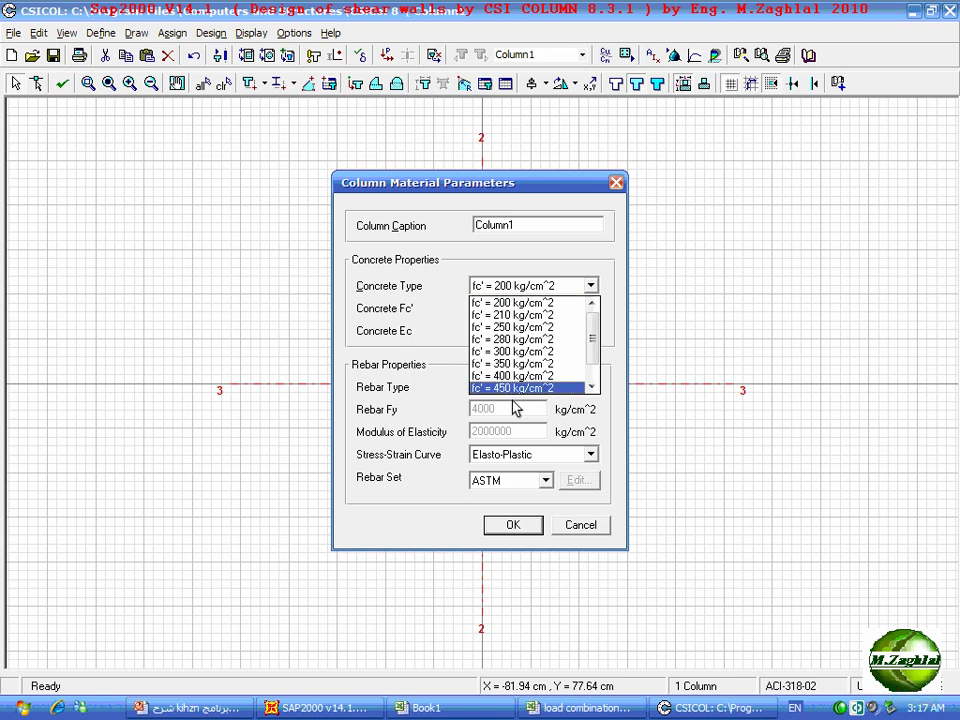
{"action": "left_click", "coordinate": [497, 387]}
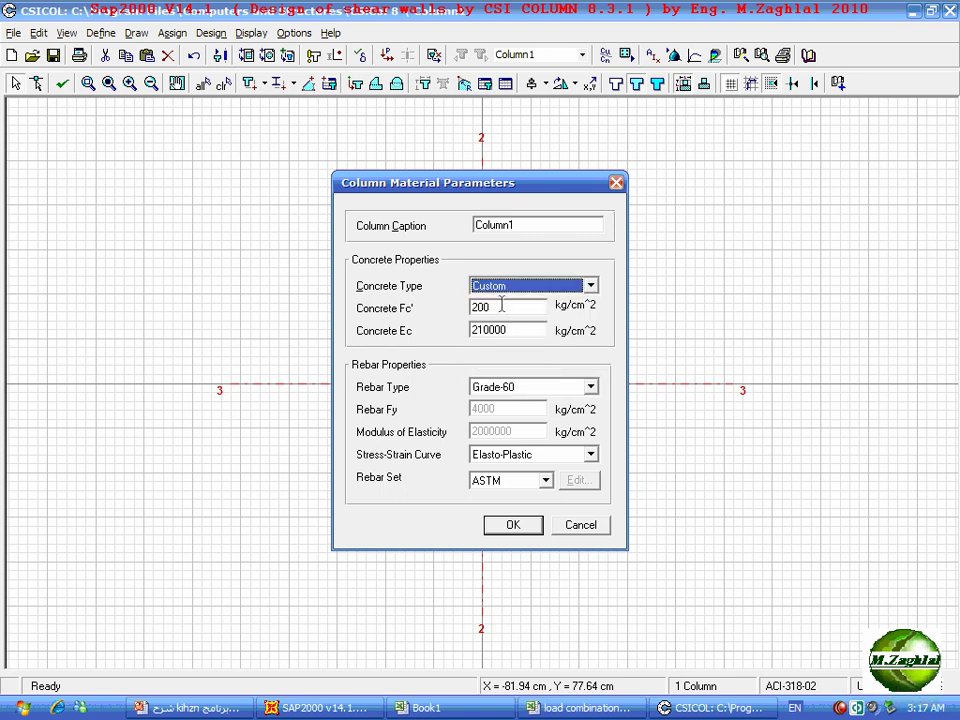
{"action": "double_click", "coordinate": [502, 307]}
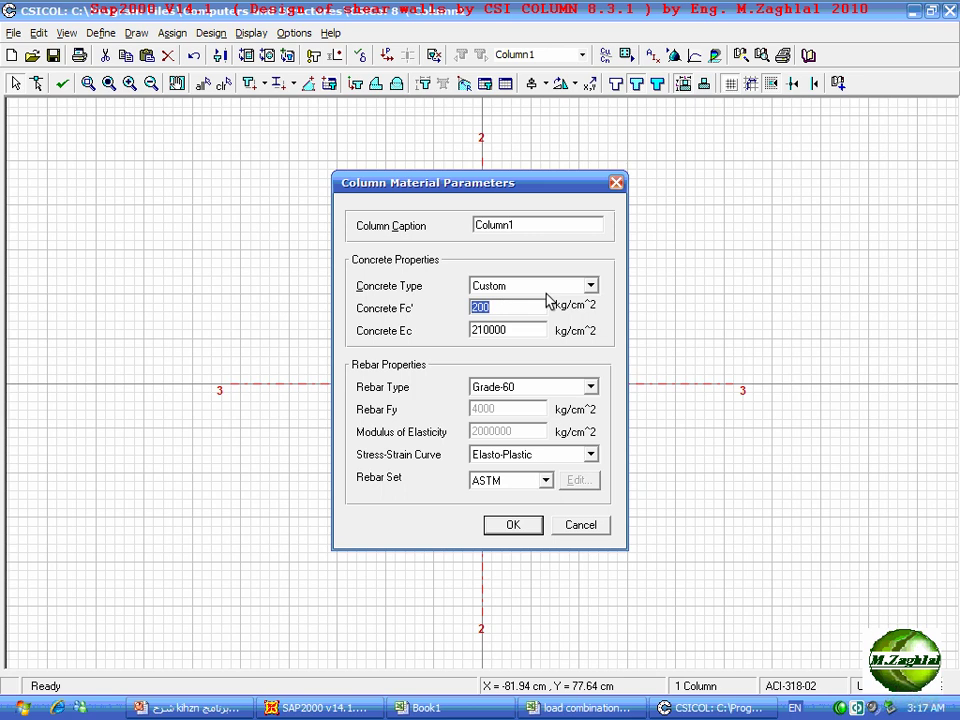
{"action": "left_click", "coordinate": [549, 289]}
{"action": "scroll", "coordinate": [556, 290], "scroll_direction": "up", "scroll_amount": 1}
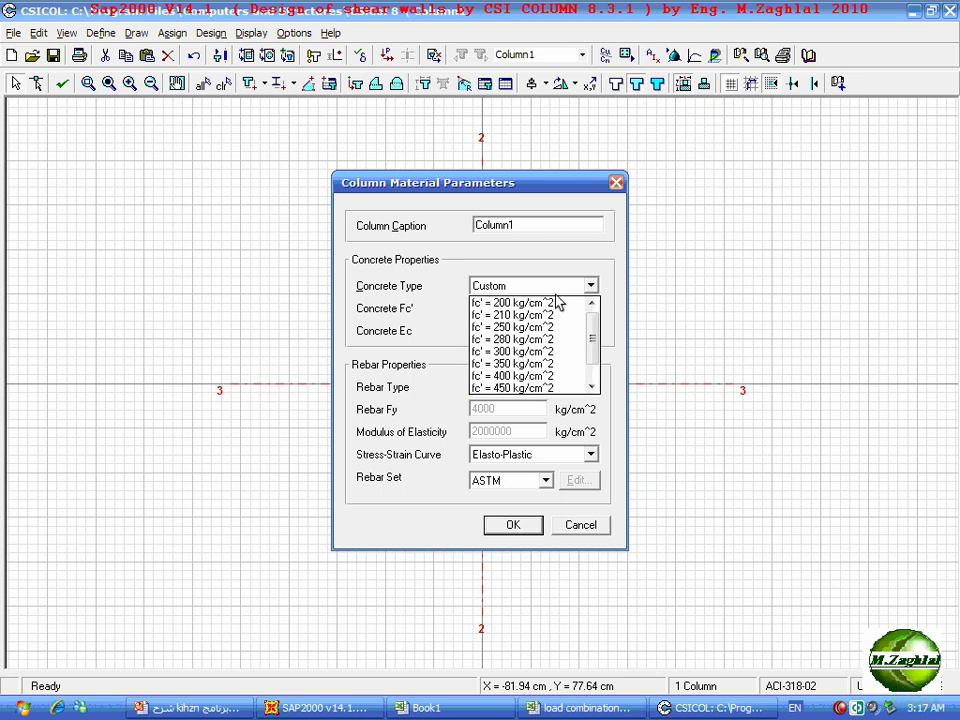
{"action": "left_click", "coordinate": [548, 303]}
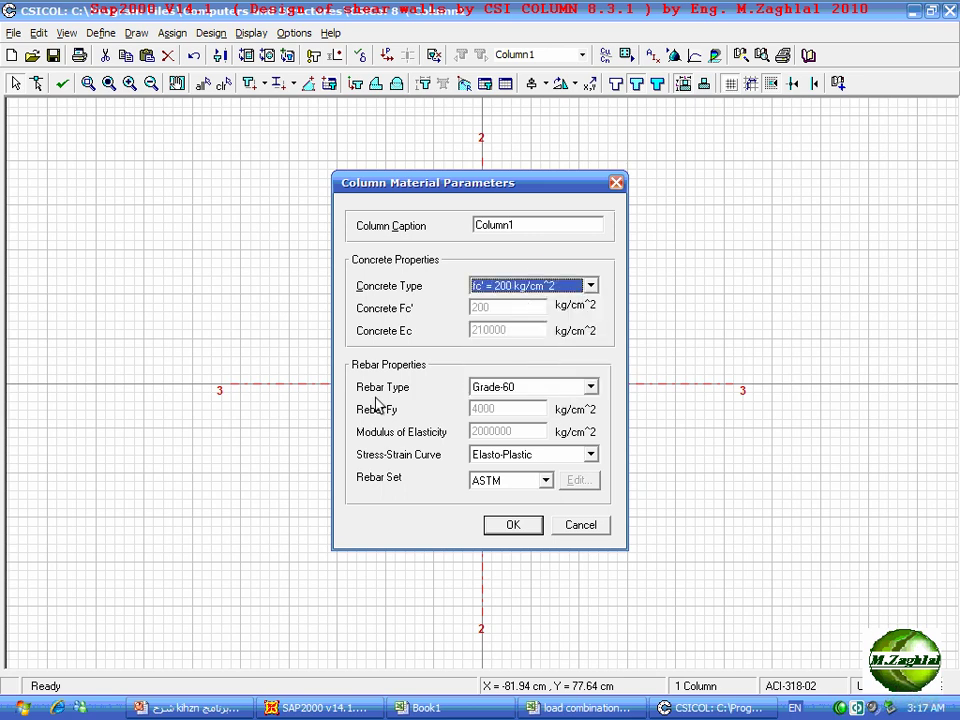
Set the rebar type to Custom with a yield strength Fy of 3600 kg/cm^2
{"action": "left_click", "coordinate": [568, 387]}
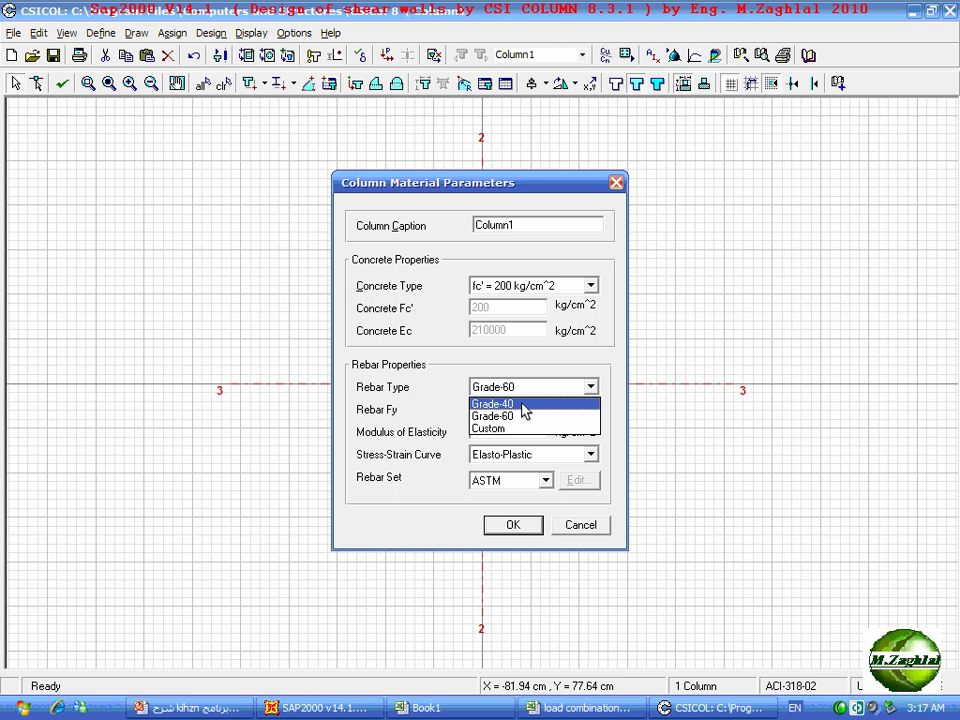
{"action": "left_click", "coordinate": [500, 428]}
{"action": "double_click", "coordinate": [506, 408]}
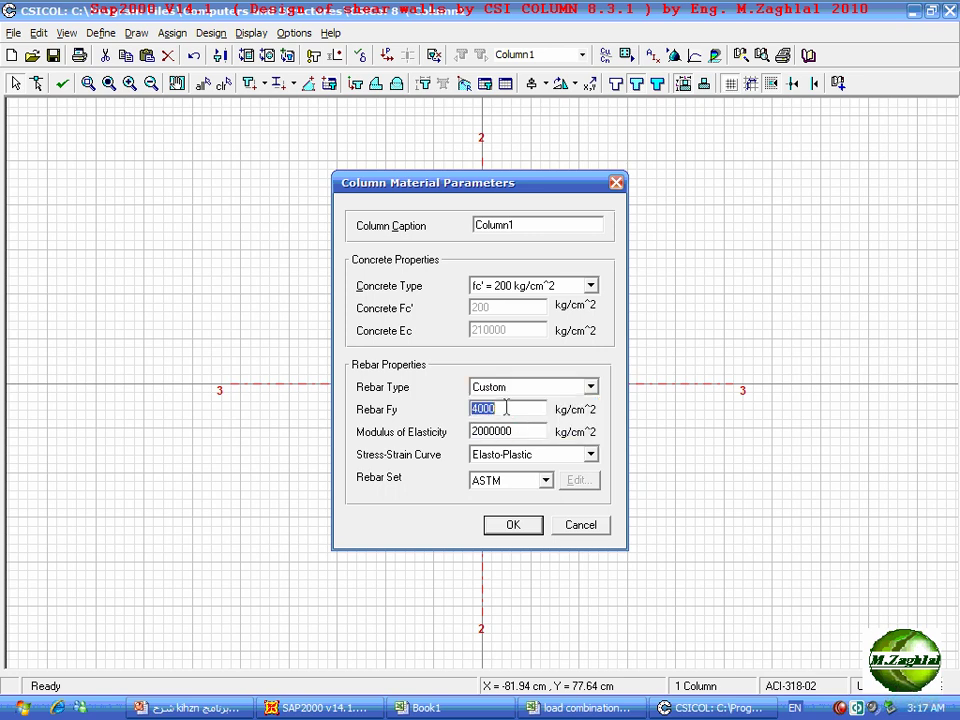
{"action": "type", "text": "36"}
{"action": "double_click", "coordinate": [527, 431]}
{"action": "left_click", "coordinate": [527, 431]}
Select the User rebar set and open its bar table for editing
{"action": "left_click", "coordinate": [544, 481]}
{"action": "left_click", "coordinate": [490, 535]}
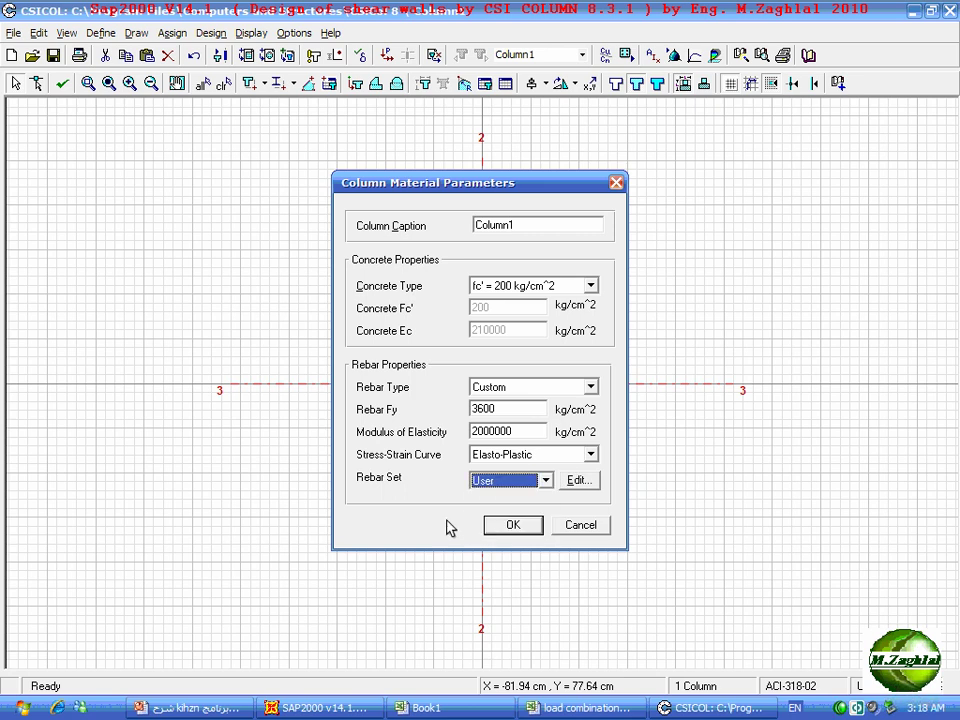
{"action": "left_click", "coordinate": [580, 481]}
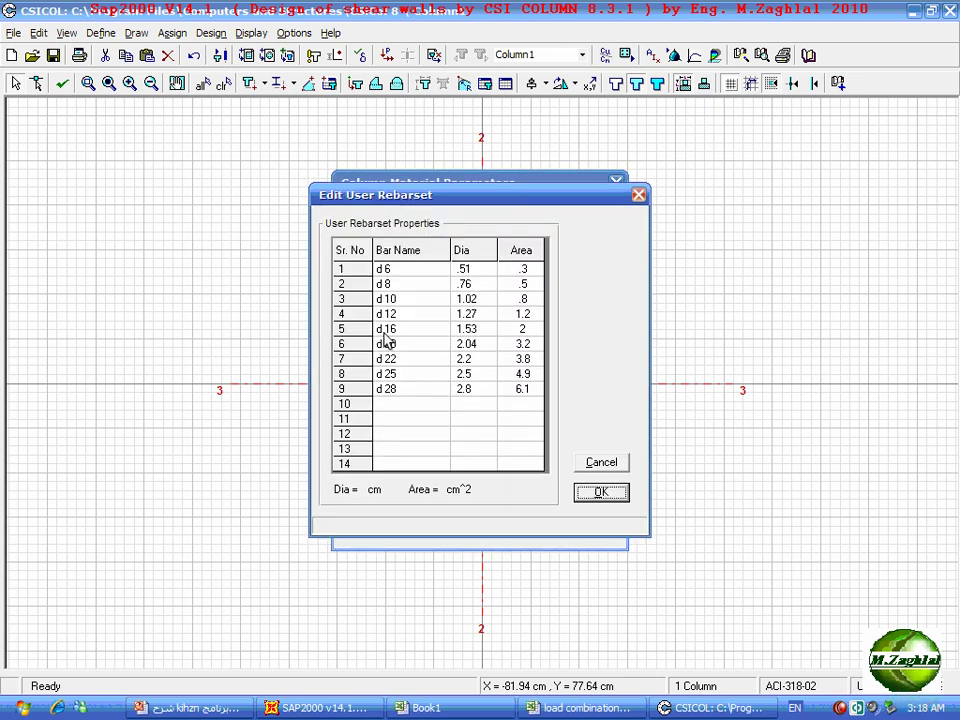
Review the bar names, diameters and areas from d 6 to d 28 in the user rebar set, then accept the table
{"action": "left_click", "coordinate": [388, 271]}
{"action": "left_click", "coordinate": [404, 292]}
{"action": "left_click", "coordinate": [403, 313]}
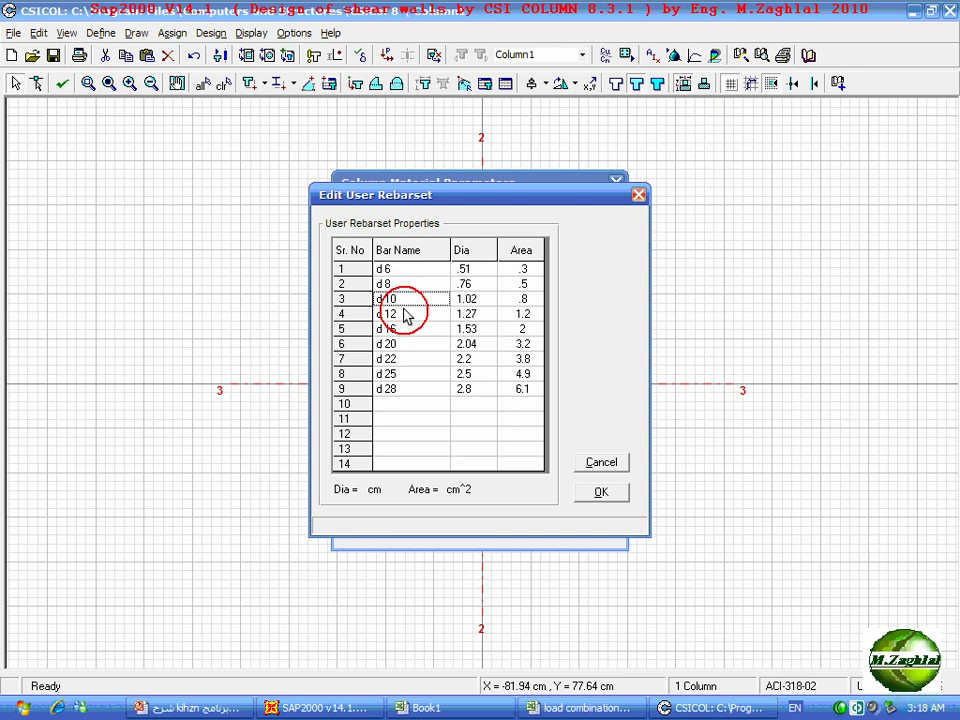
{"action": "left_click", "coordinate": [405, 328]}
{"action": "left_click", "coordinate": [403, 343]}
{"action": "left_click", "coordinate": [402, 358]}
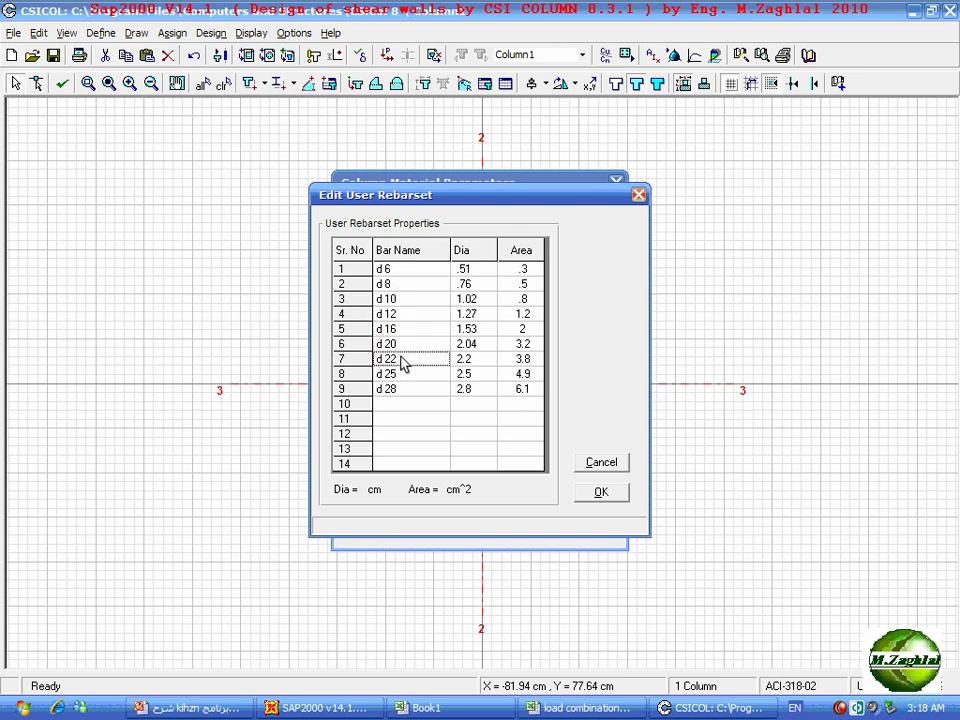
{"action": "left_click", "coordinate": [404, 374]}
{"action": "left_click", "coordinate": [468, 404]}
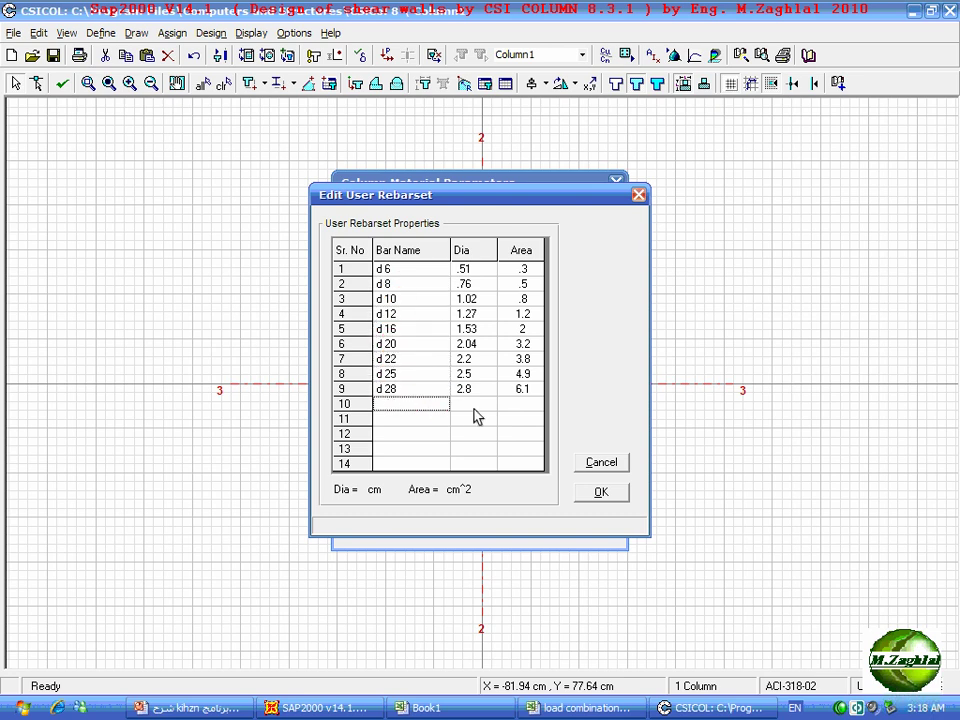
{"action": "left_click", "coordinate": [476, 418]}
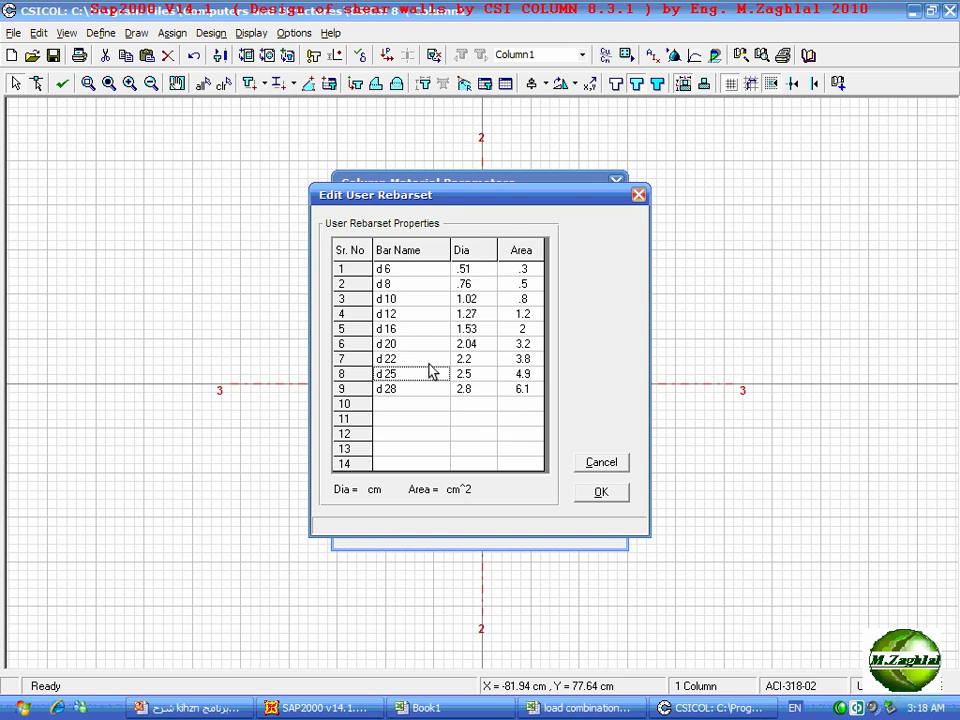
{"action": "left_click", "coordinate": [416, 334]}
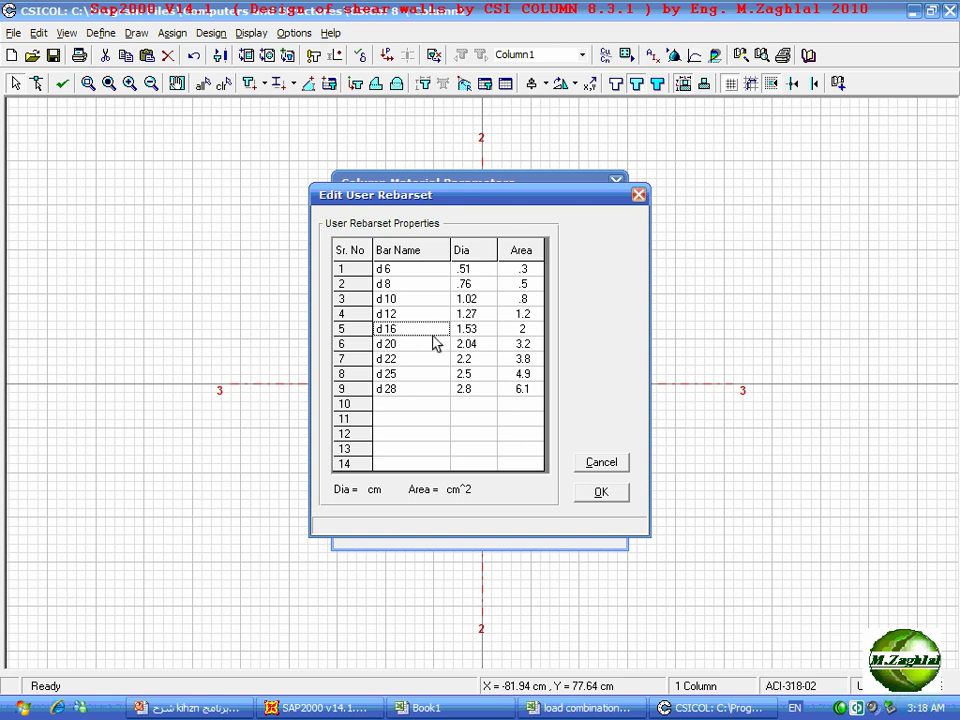
{"action": "left_click_drag", "start_coordinate": [394, 349], "coordinate": [527, 313]}
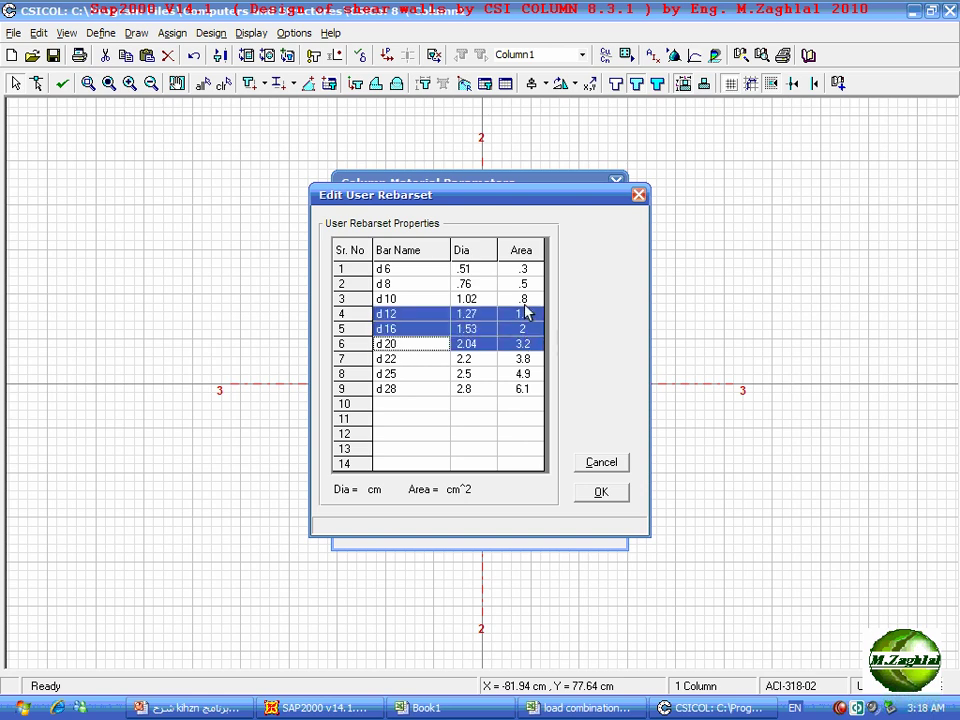
{"action": "left_click_drag", "start_coordinate": [394, 360], "coordinate": [465, 393]}
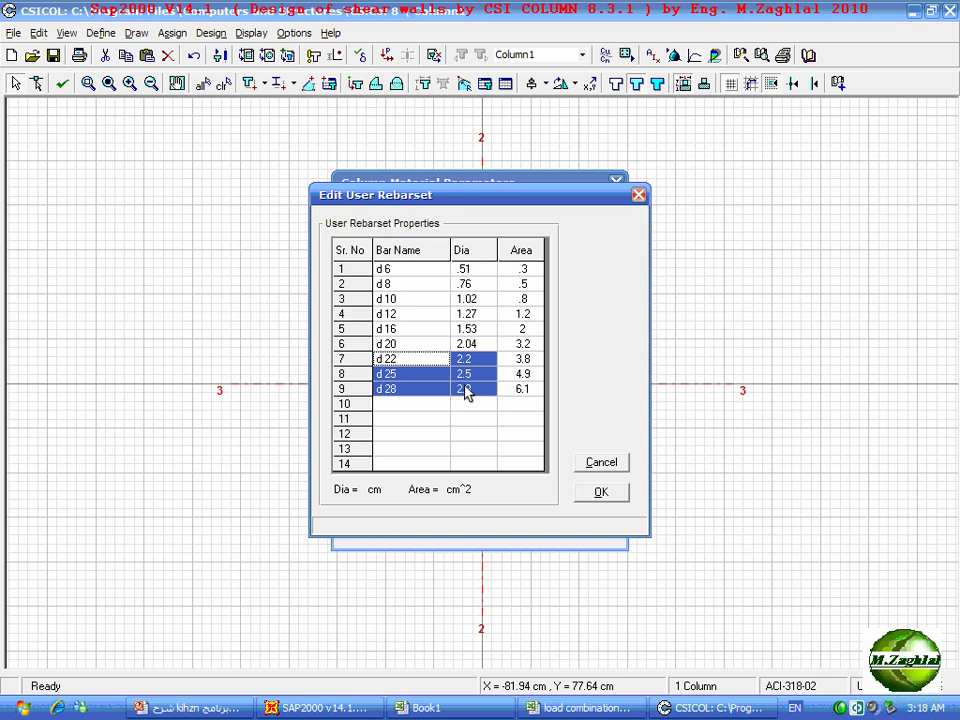
{"action": "left_click", "coordinate": [453, 419]}
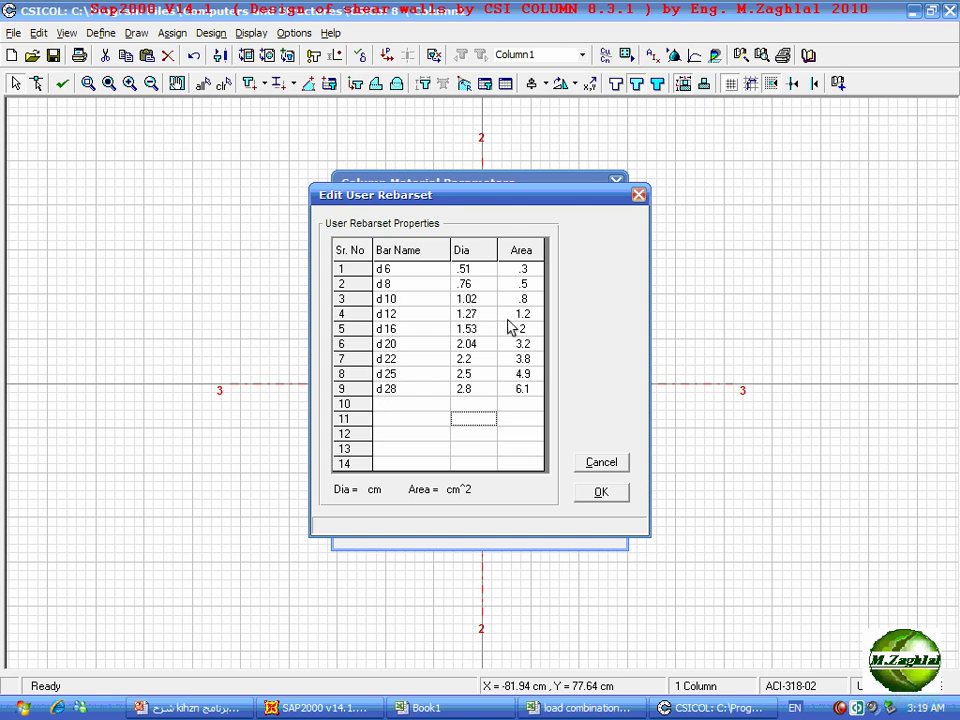
{"action": "left_click", "coordinate": [606, 493]}
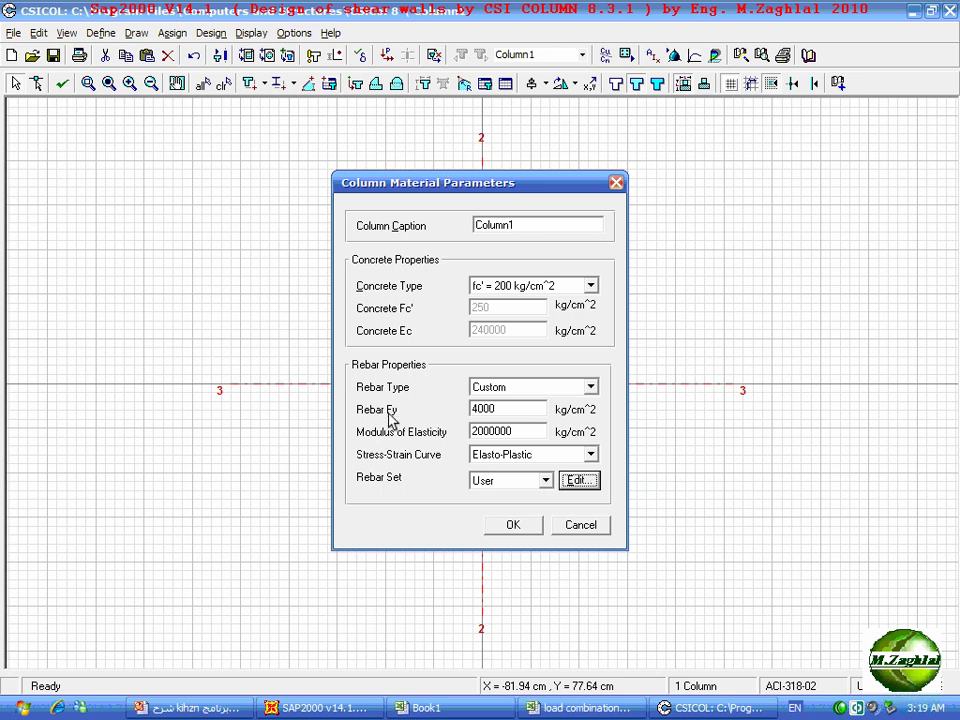
Reselect concrete type fc' = 200 kg/cm^2, set the rebar Fy to 3600 kg/cm^2, and apply the material parameters
{"action": "double_click", "coordinate": [517, 405]}
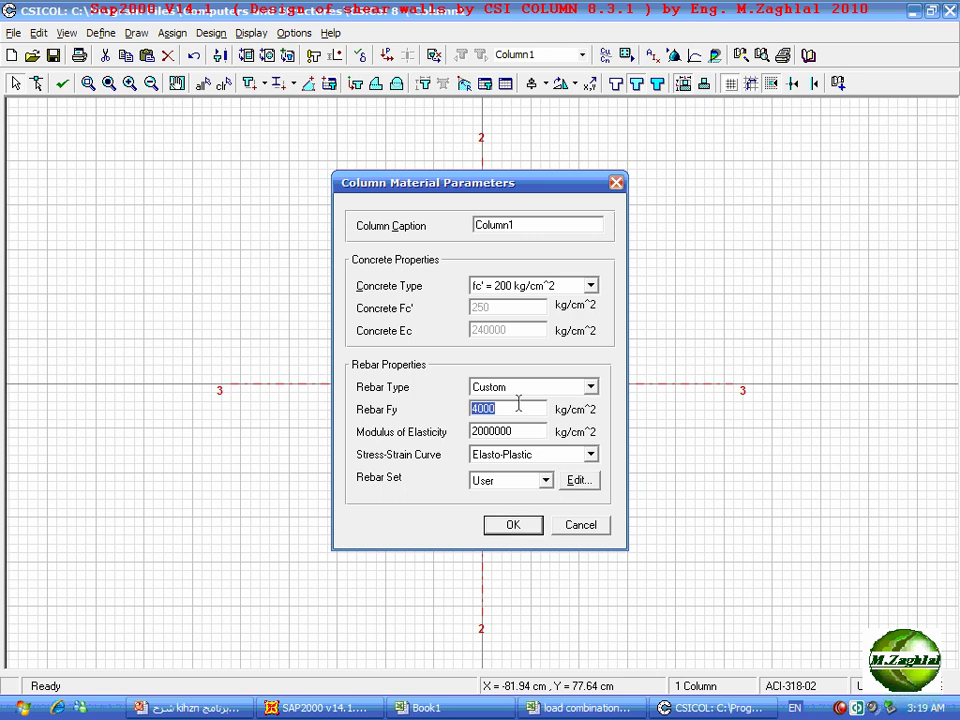
{"action": "type", "text": "36"}
{"action": "left_click", "coordinate": [590, 286]}
{"action": "left_click", "coordinate": [553, 302]}
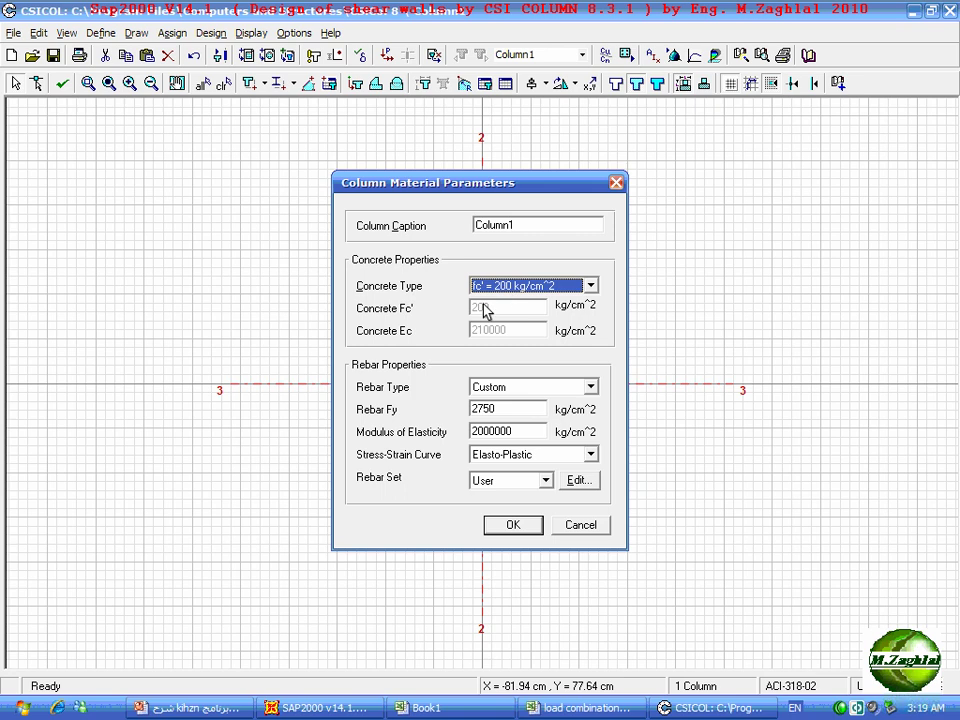
{"action": "double_click", "coordinate": [512, 408]}
{"action": "type", "text": "3600"}
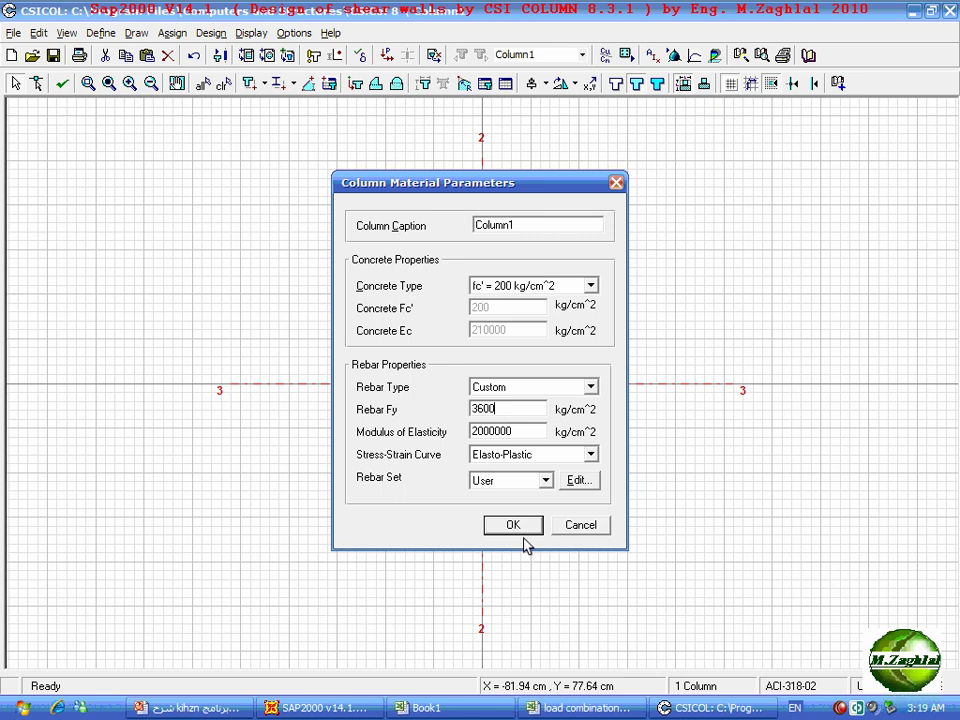
{"action": "left_click", "coordinate": [515, 522]}
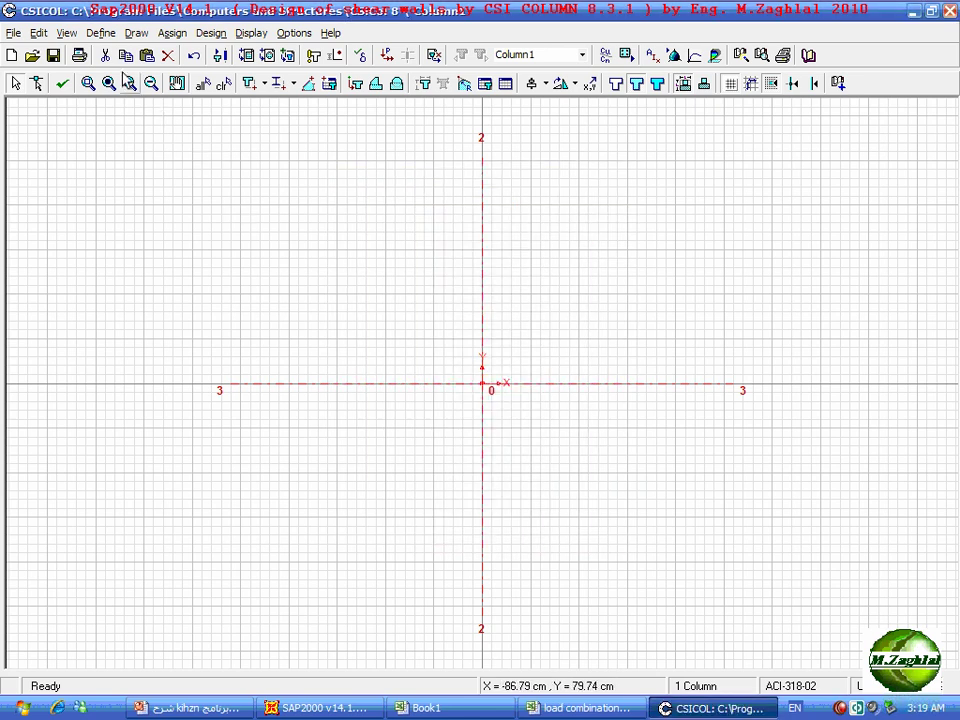
Check the column's concrete and rebar material parameters and accept them
{"action": "left_click", "coordinate": [101, 34]}
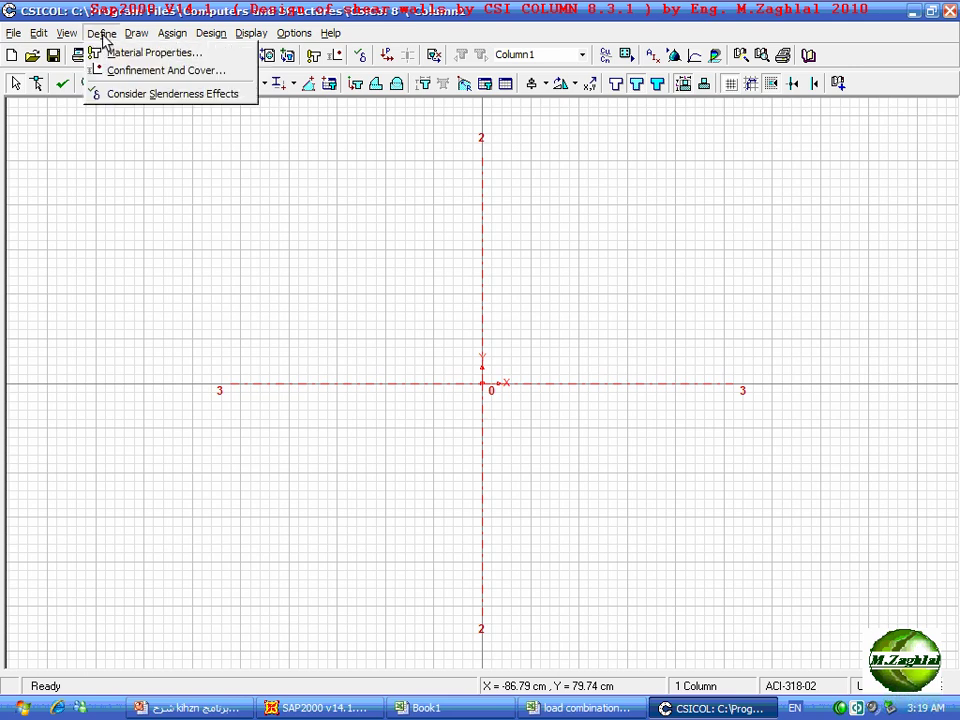
{"action": "left_click", "coordinate": [140, 52]}
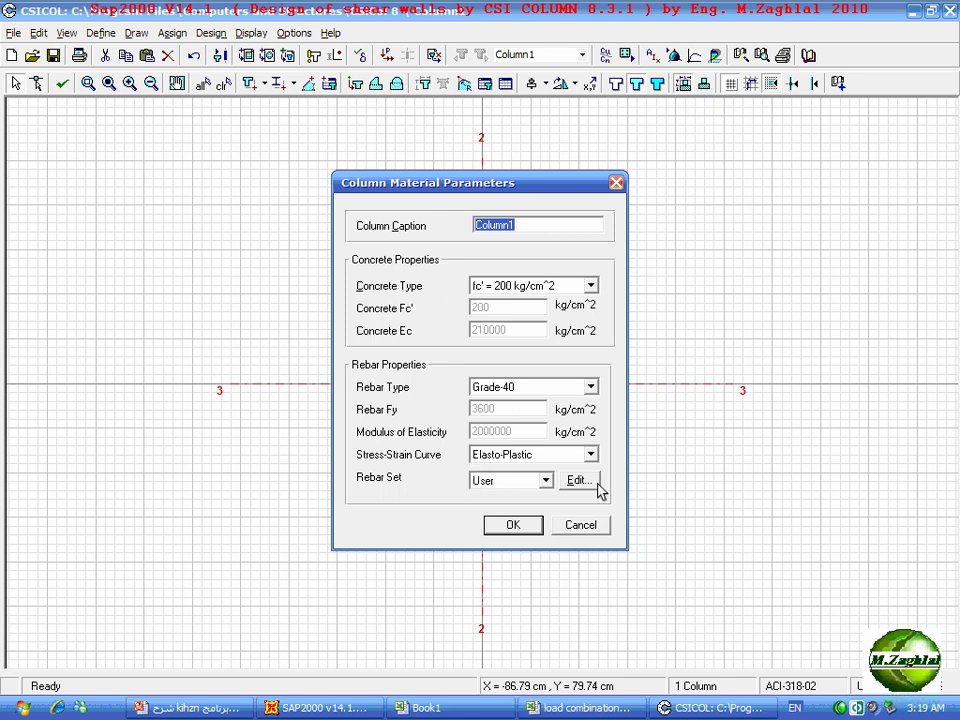
{"action": "left_click", "coordinate": [516, 527]}
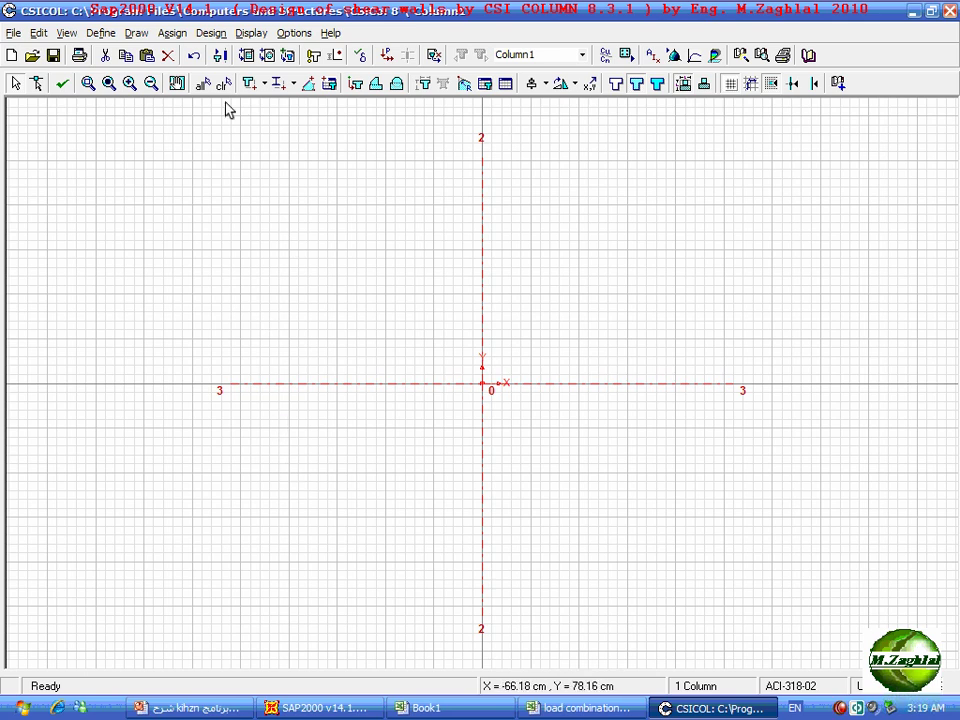
Add a basic concrete rectangle to the empty column section
{"action": "left_click", "coordinate": [136, 33]}
{"action": "mouse_move", "coordinate": [186, 99]}
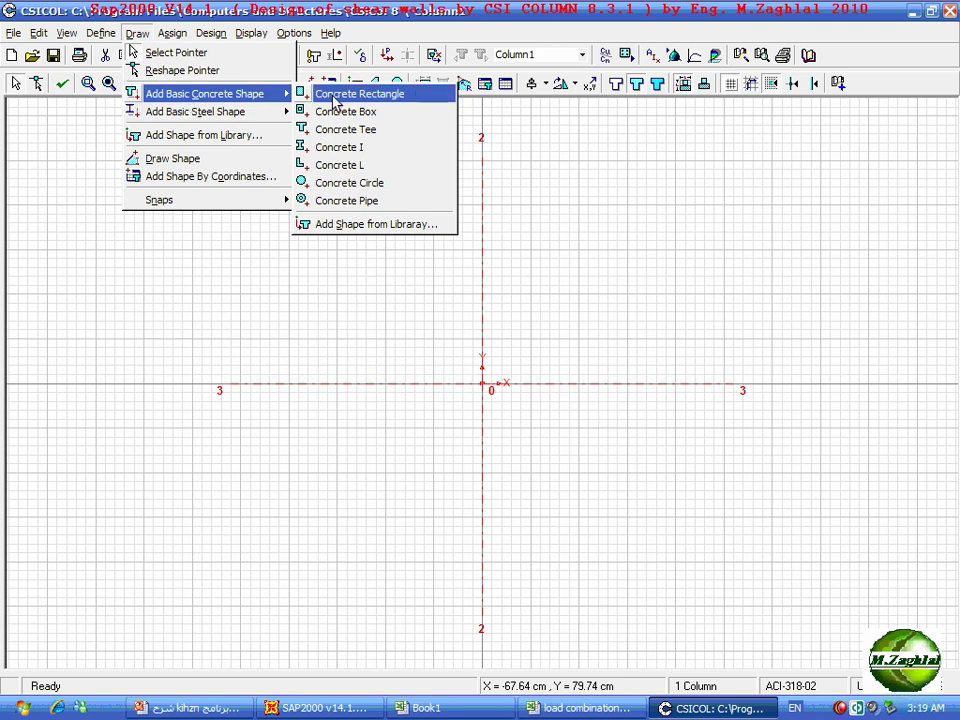
{"action": "left_click", "coordinate": [335, 95]}
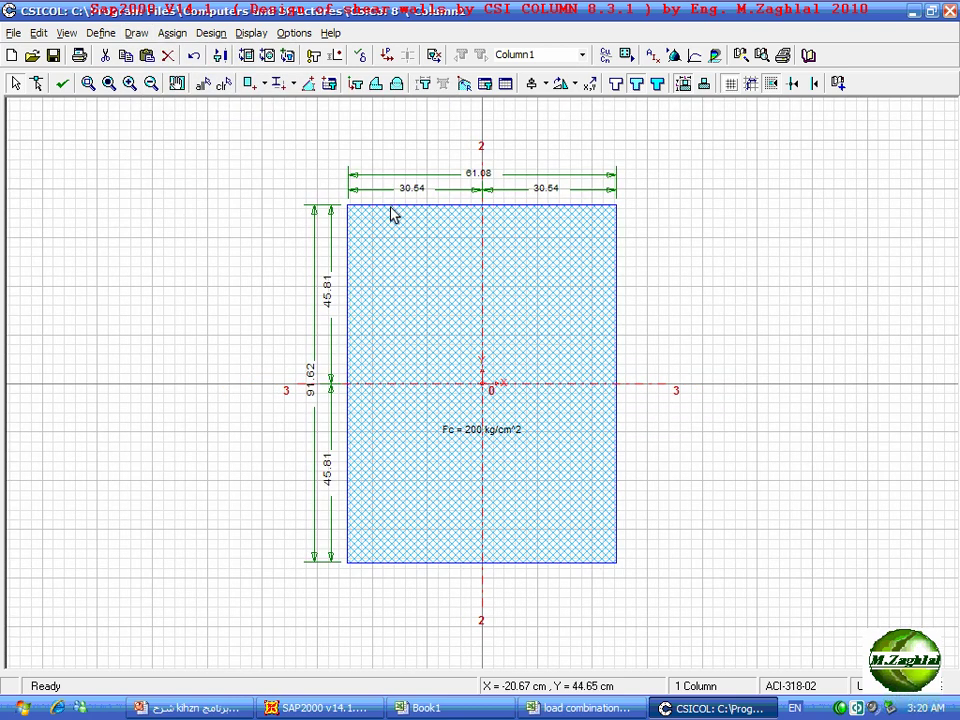
Edit the rectangular shape's dimensions to b = 300 cm and h = 25 cm and update the section
{"action": "double_click", "coordinate": [445, 345]}
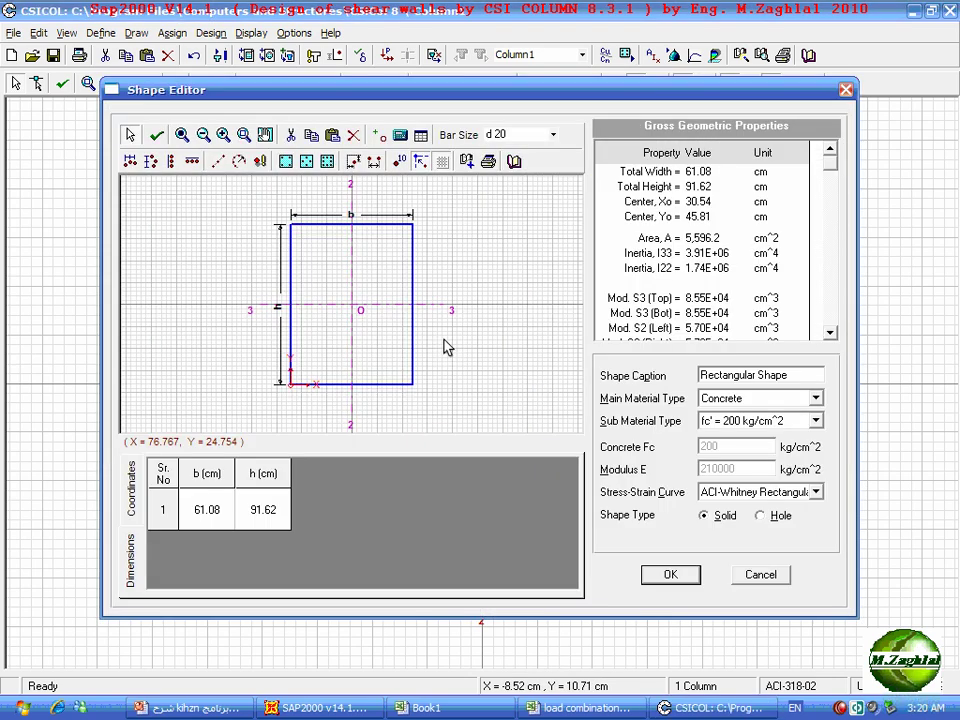
{"action": "left_click", "coordinate": [205, 511]}
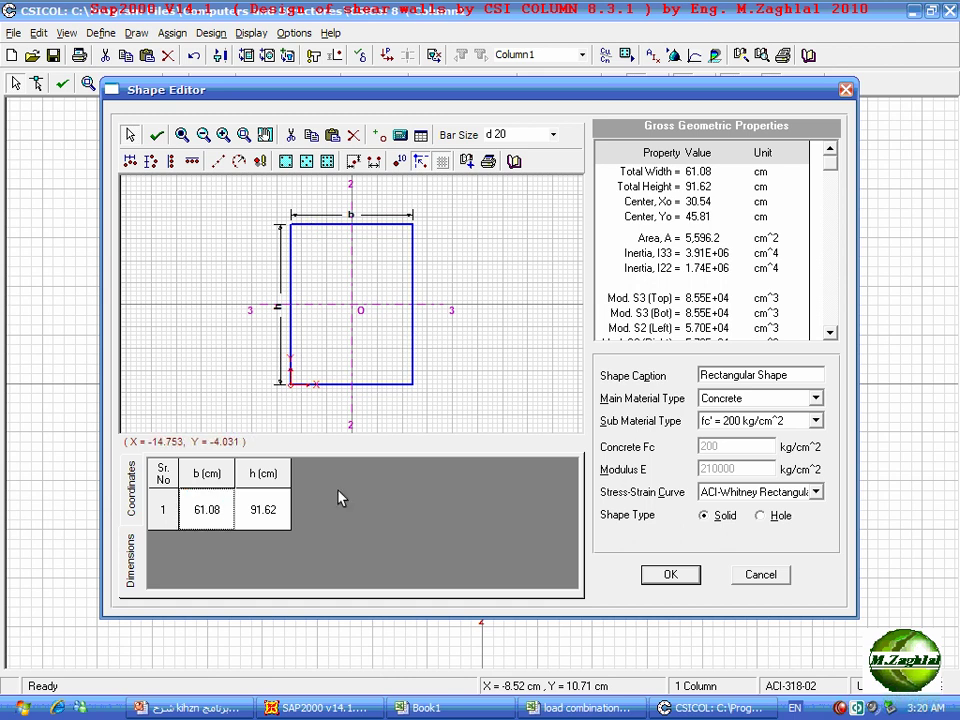
{"action": "type", "text": "300"}
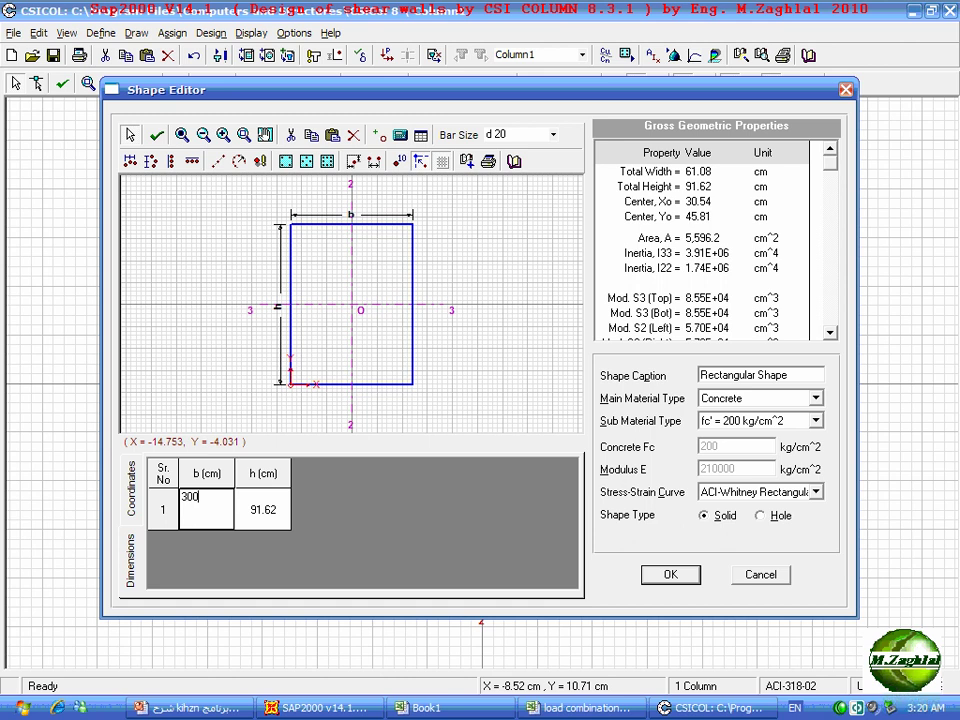
{"action": "left_click", "coordinate": [263, 508]}
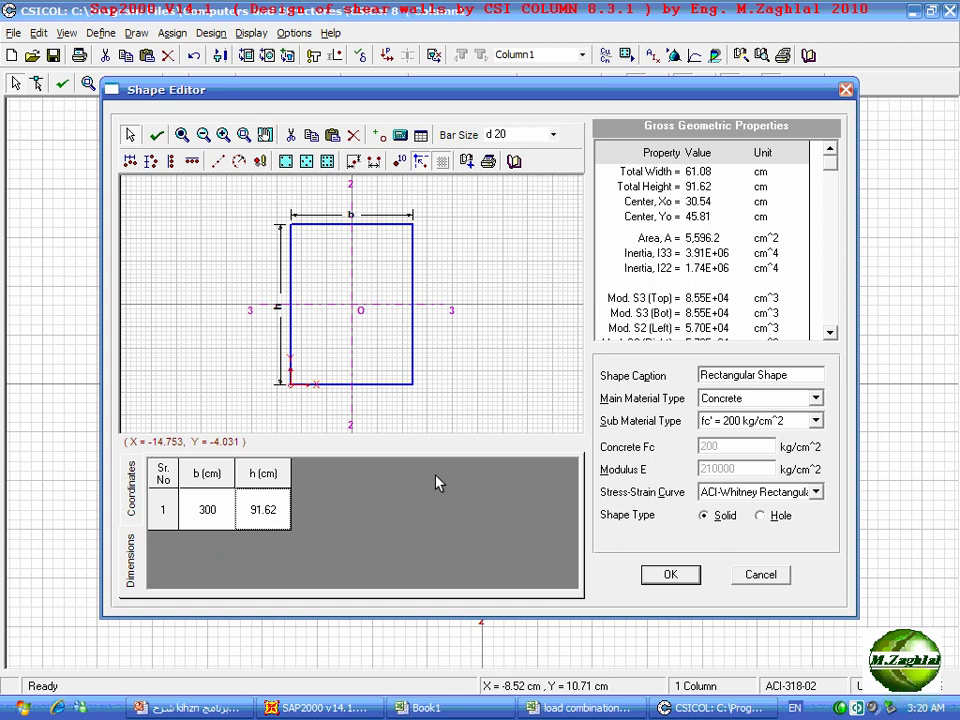
{"action": "type", "text": "25"}
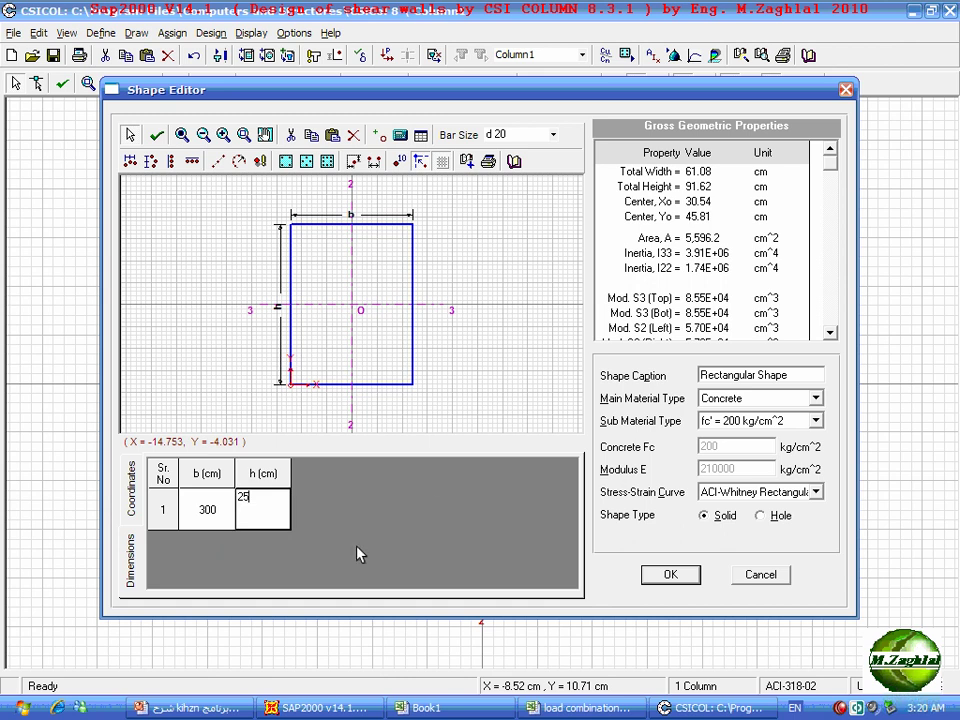
{"action": "key", "text": "Return"}
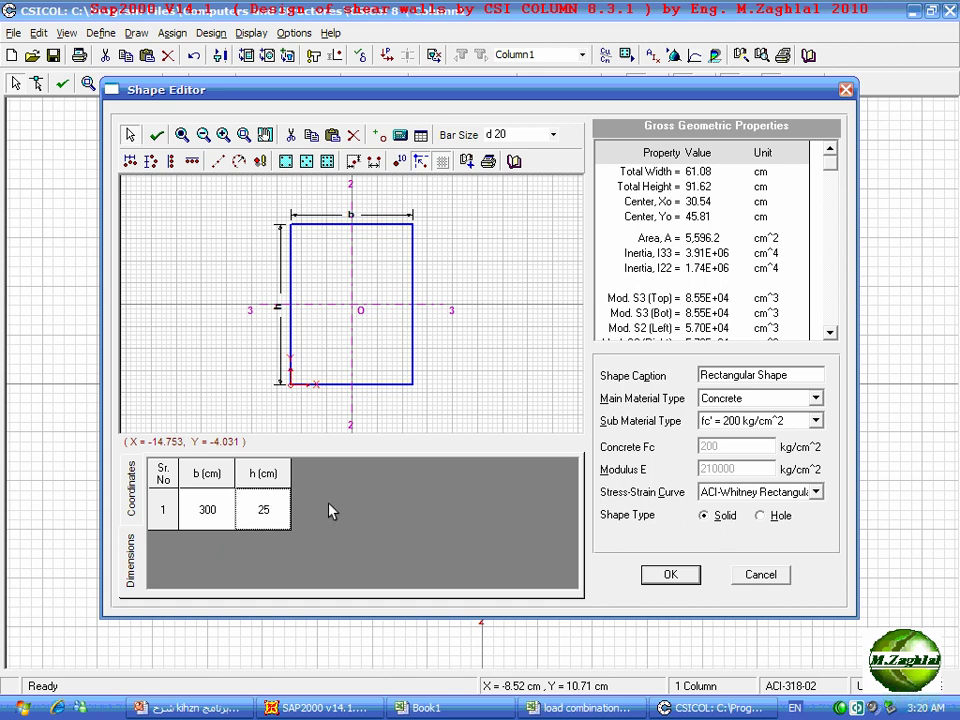
{"action": "left_click", "coordinate": [157, 136]}
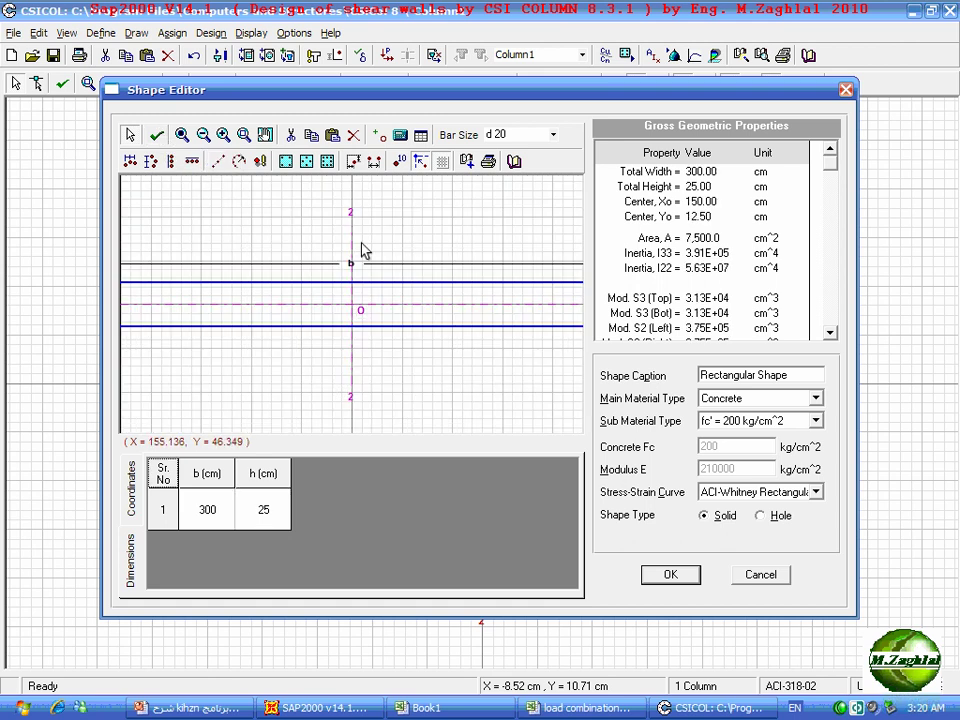
{"action": "left_click", "coordinate": [182, 135]}
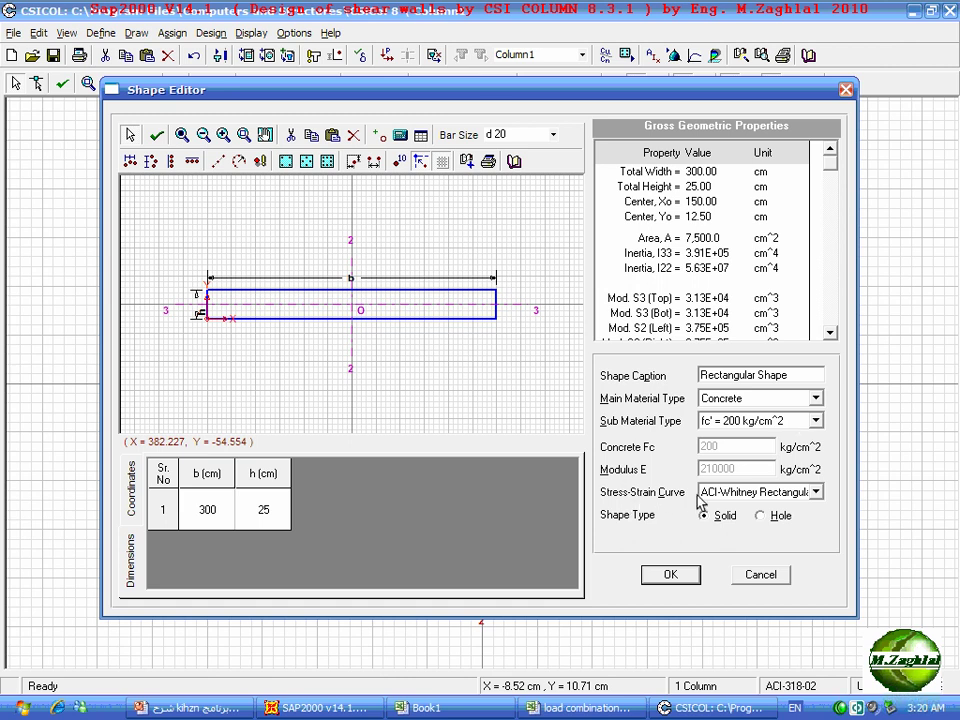
Set the rectangle's concrete stress-strain curve to PCA Parabola
{"action": "left_click", "coordinate": [816, 492]}
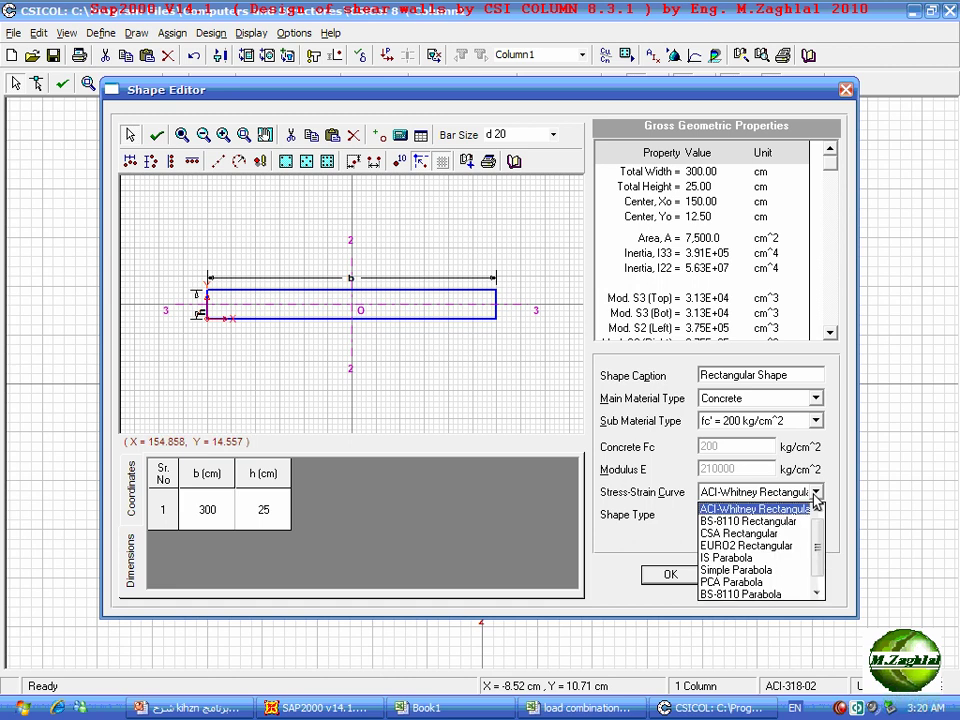
{"action": "left_click", "coordinate": [718, 582]}
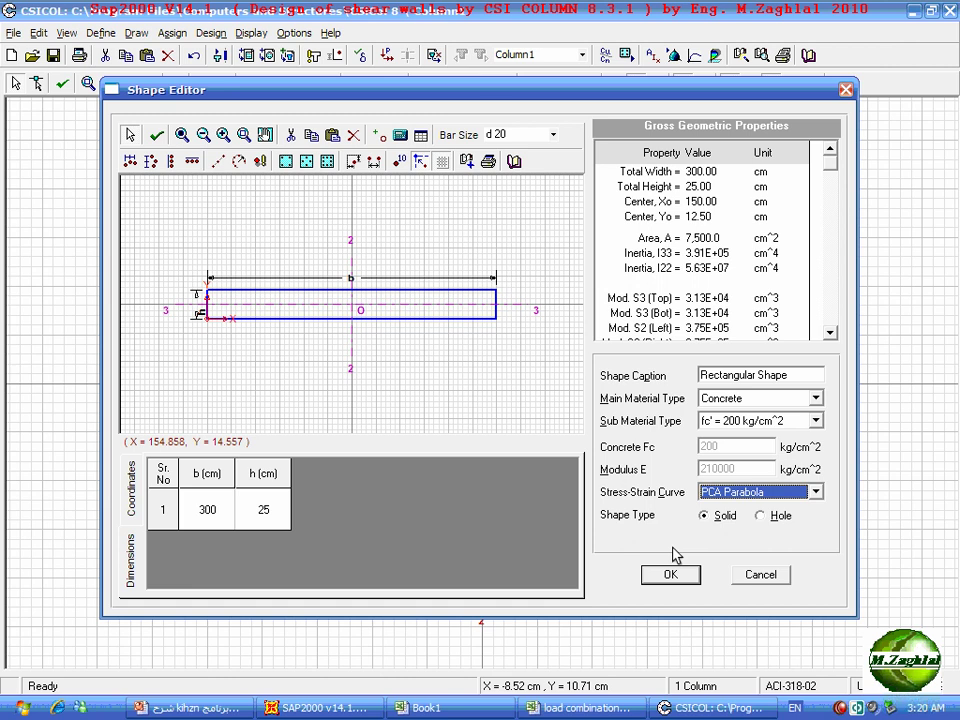
{"action": "left_click", "coordinate": [485, 400]}
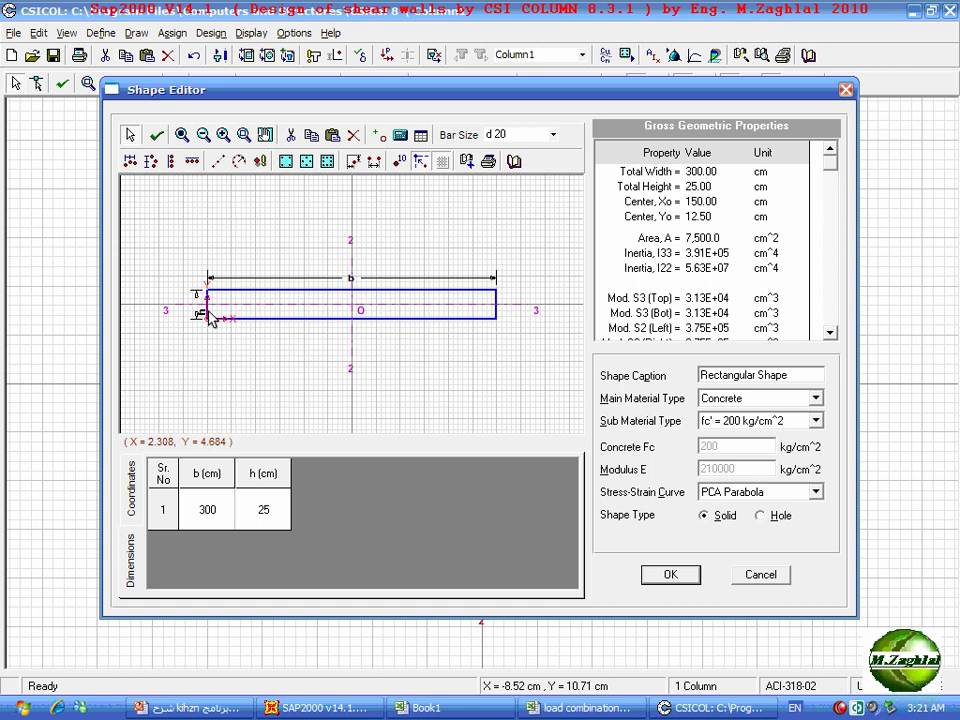
Add 40 bars of size d 10 around the perimeter of the wall section using the bar list
{"action": "left_click", "coordinate": [401, 137]}
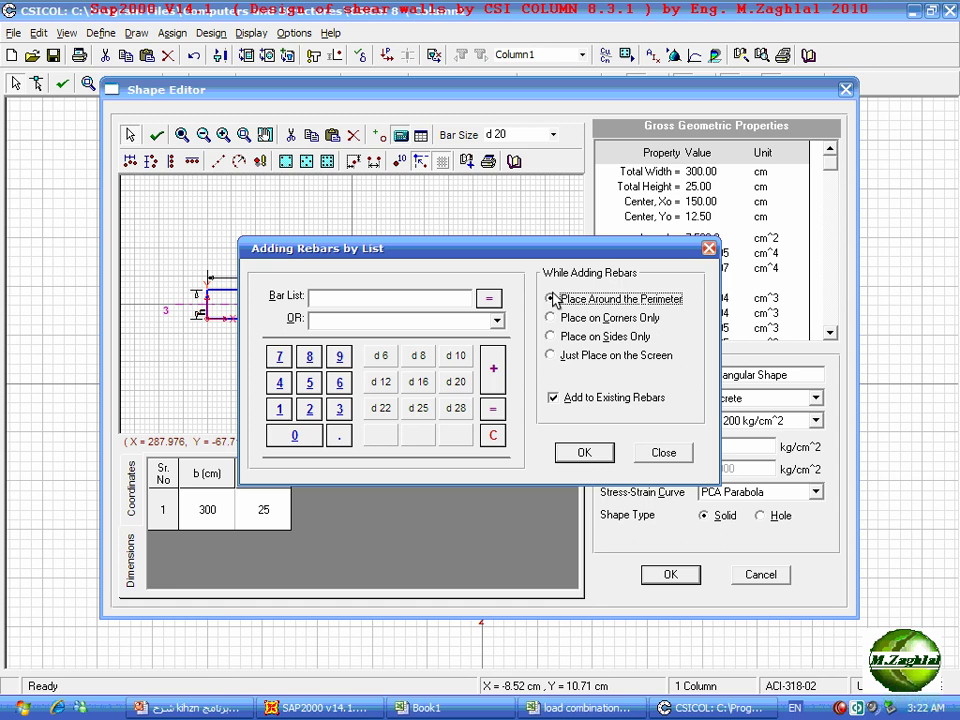
{"action": "left_click", "coordinate": [279, 383]}
{"action": "left_click", "coordinate": [287, 436]}
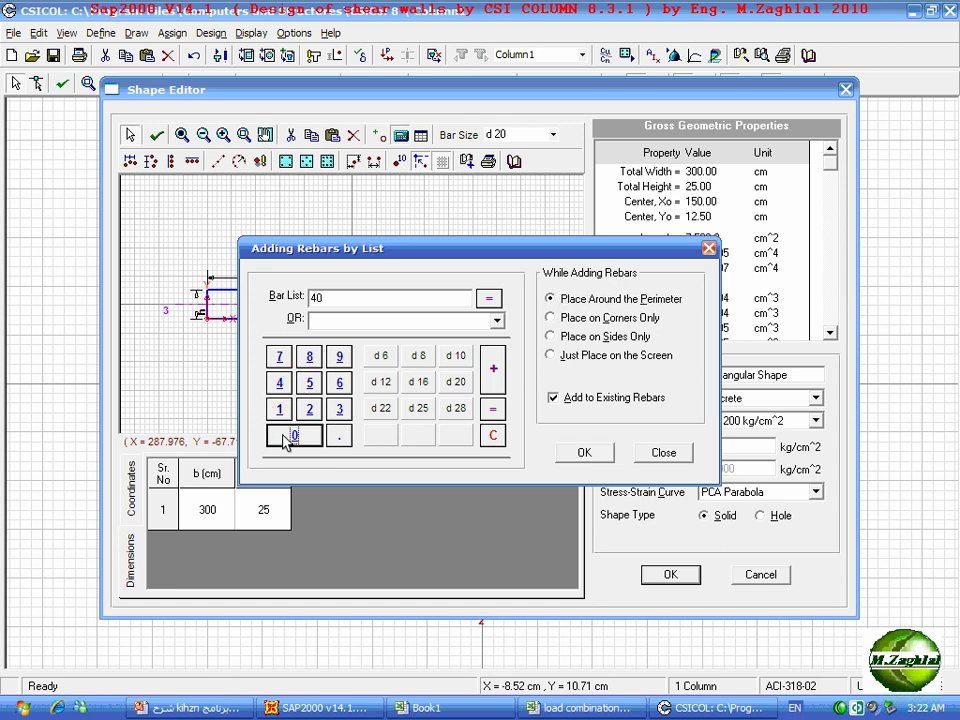
{"action": "left_click", "coordinate": [453, 358]}
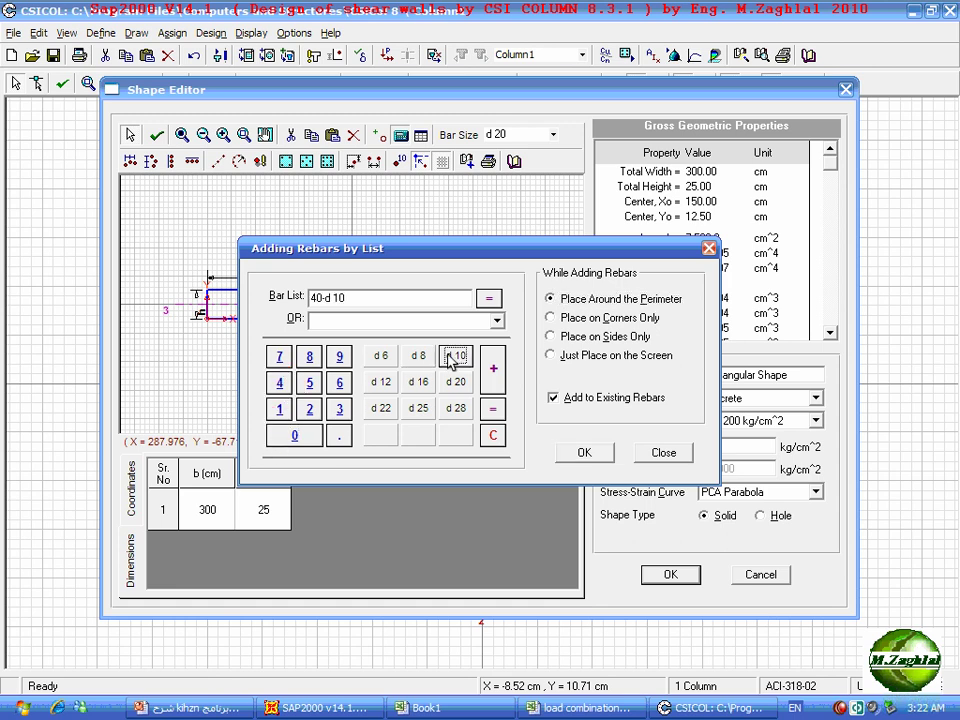
{"action": "left_click", "coordinate": [489, 298]}
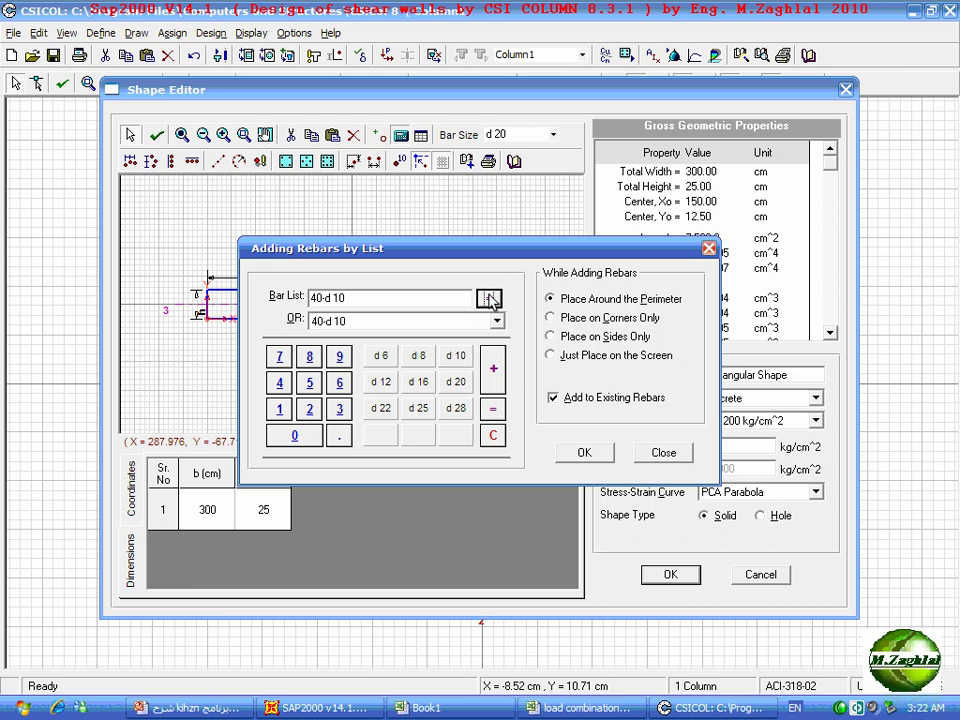
{"action": "left_click", "coordinate": [584, 452]}
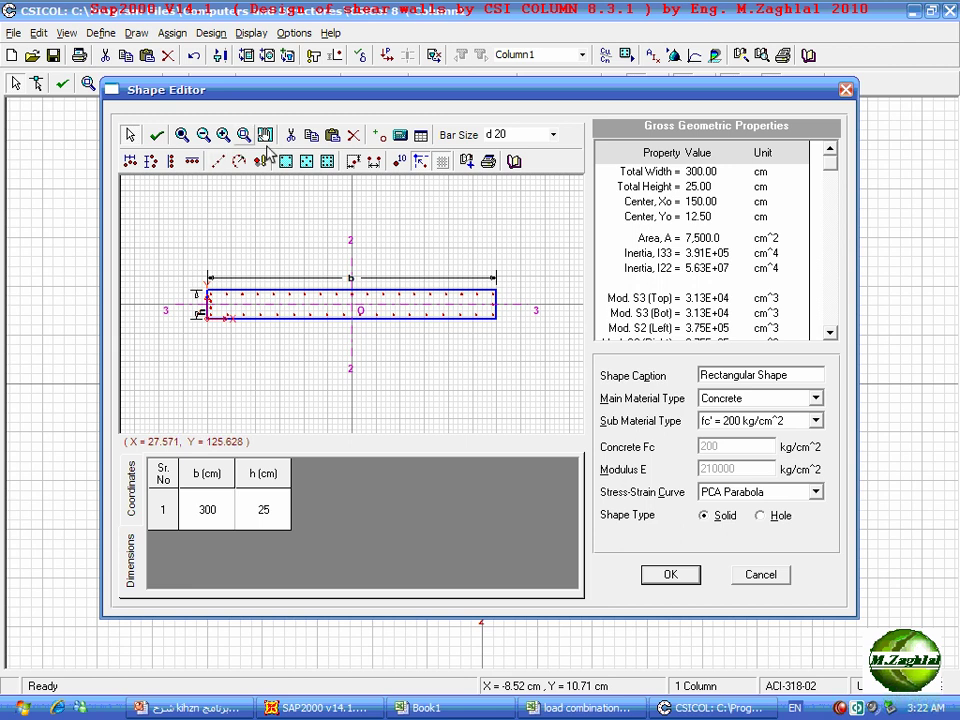
Duplicate the column of four rebars at the wall's left end and place the copies slightly inward
{"action": "left_click_drag", "start_coordinate": [173, 271], "coordinate": [531, 345]}
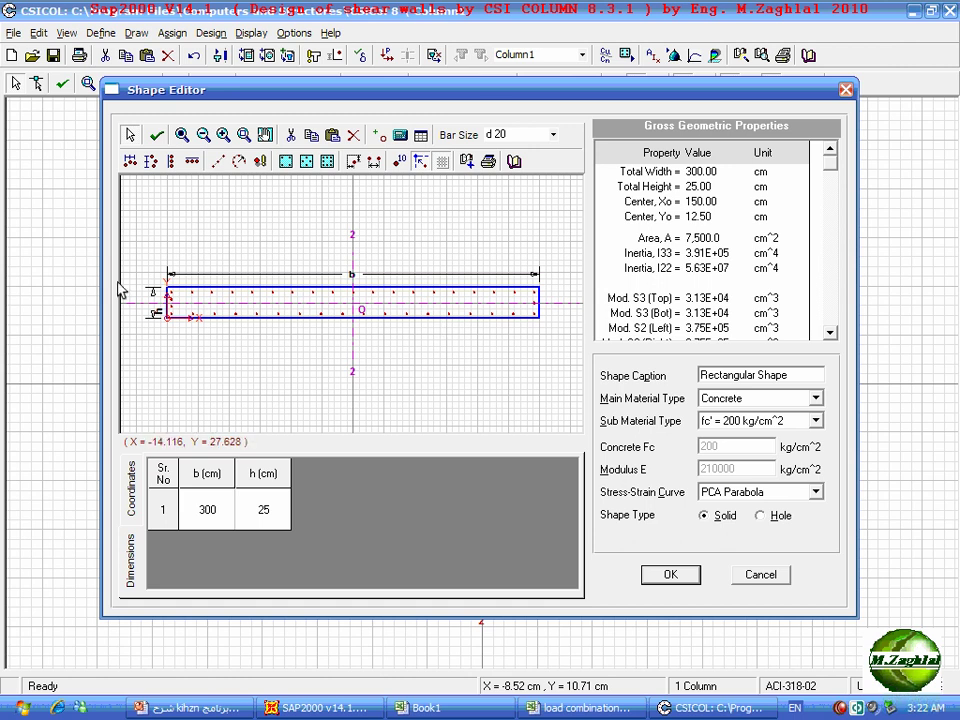
{"action": "left_click", "coordinate": [243, 137]}
{"action": "left_click_drag", "start_coordinate": [165, 273], "coordinate": [226, 340]}
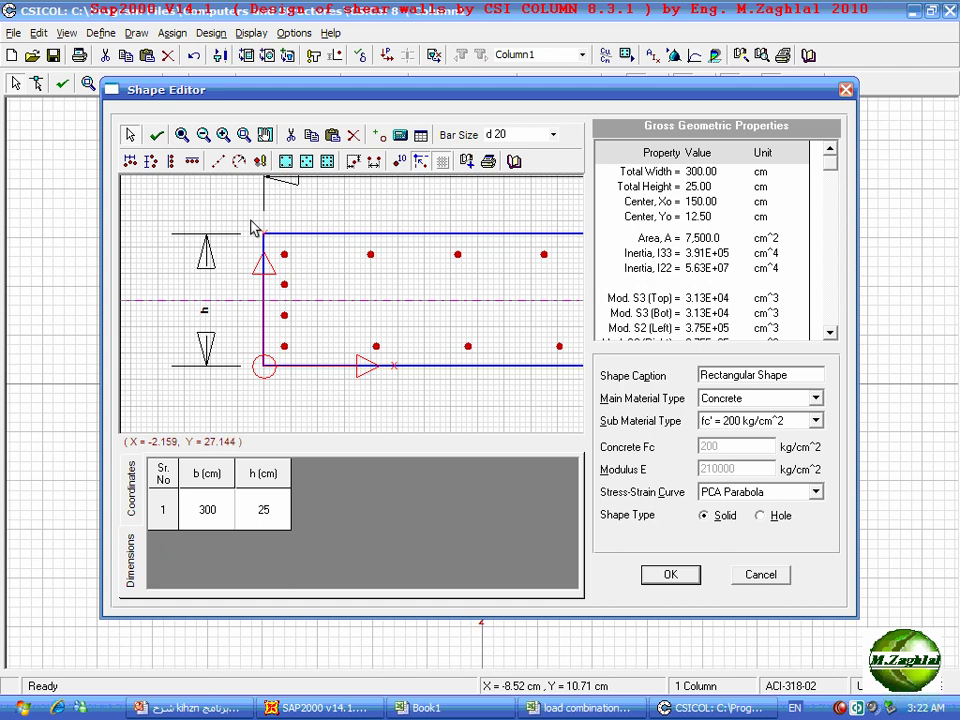
{"action": "left_click_drag", "start_coordinate": [252, 224], "coordinate": [303, 391]}
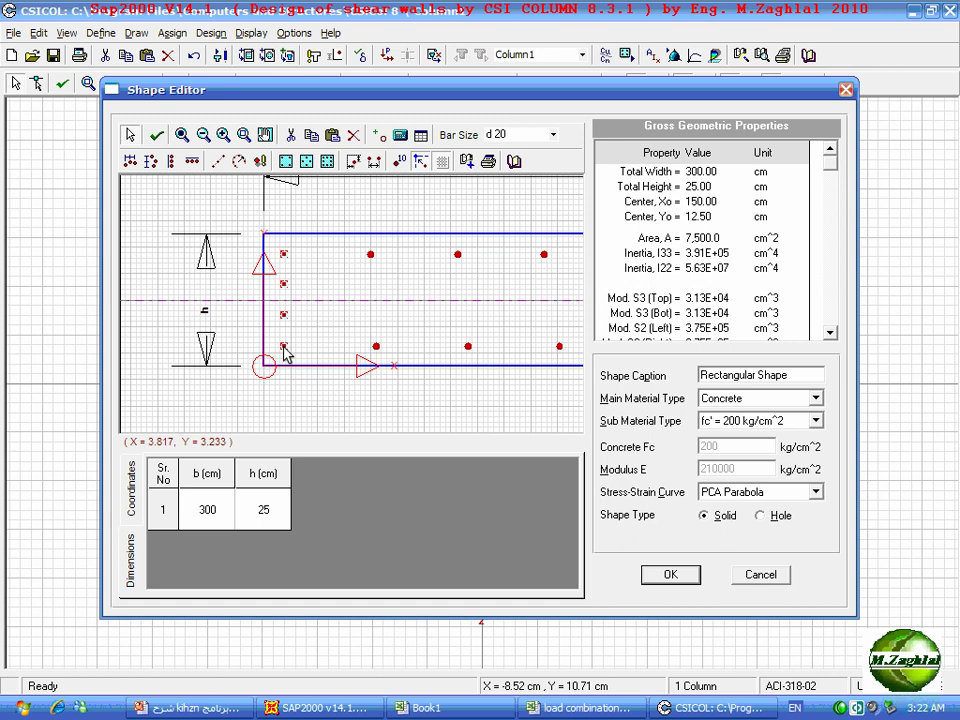
{"action": "left_click_drag", "start_coordinate": [284, 352], "coordinate": [306, 349]}
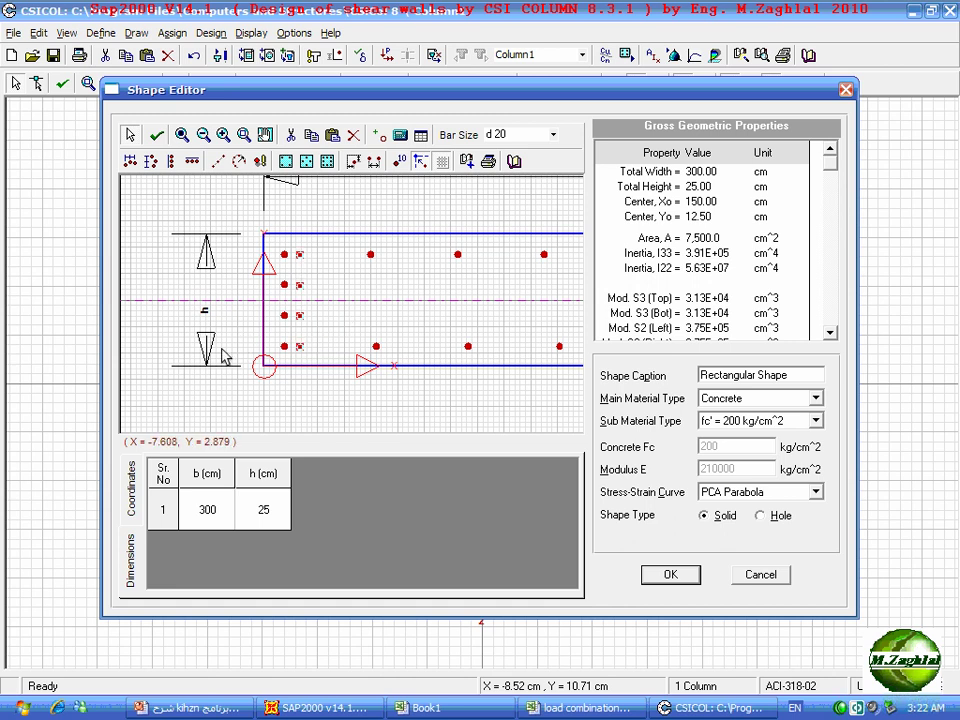
{"action": "left_click", "coordinate": [278, 293]}
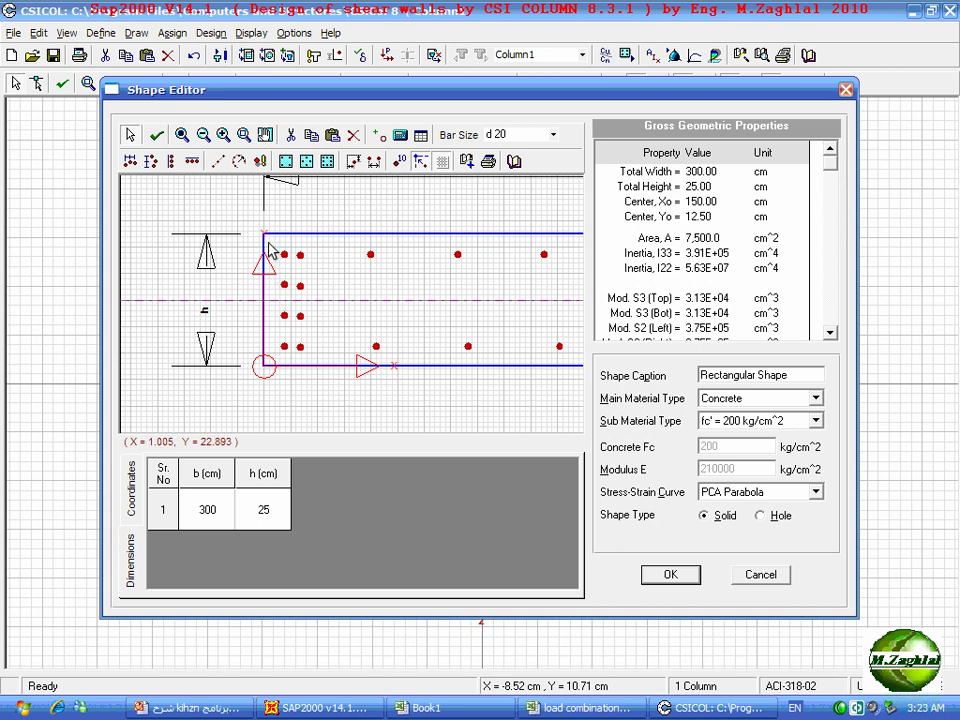
Adjust the upper-left corner bar and copy the two upper and two lower bars at the left end inward
{"action": "left_click", "coordinate": [282, 254]}
{"action": "left_click", "coordinate": [226, 235]}
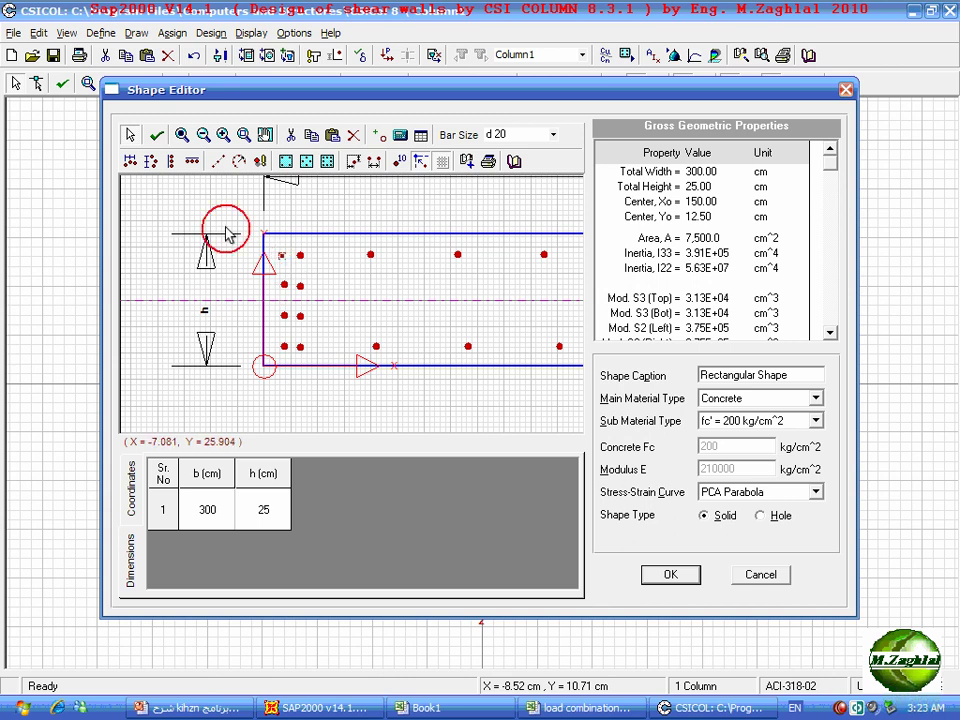
{"action": "left_click_drag", "start_coordinate": [215, 220], "coordinate": [343, 262]}
{"action": "left_click_drag", "start_coordinate": [237, 309], "coordinate": [315, 392]}
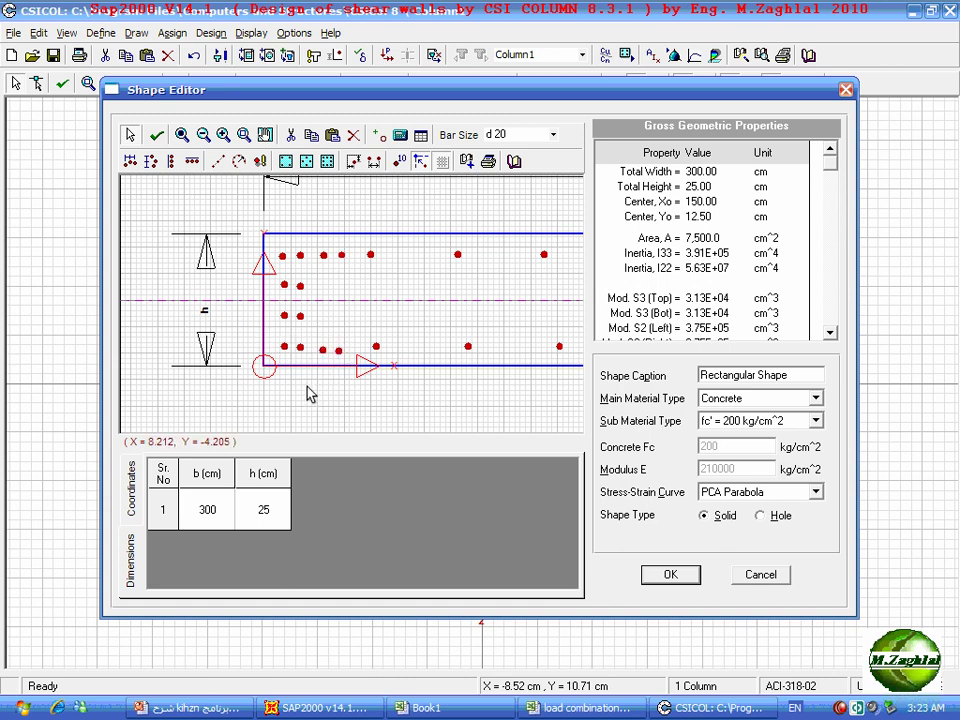
Copy the next upper and lower bar pair inward and reposition the added lower bars at the left end for even spacing
{"action": "left_click_drag", "start_coordinate": [352, 236], "coordinate": [392, 290]}
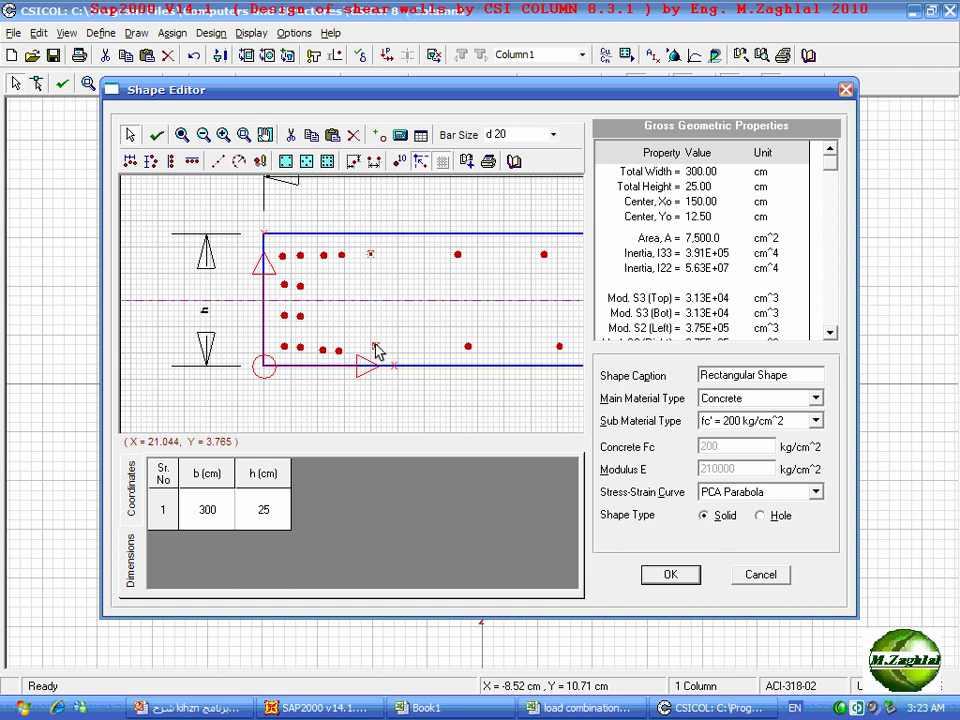
{"action": "left_click_drag", "start_coordinate": [399, 349], "coordinate": [403, 349]}
{"action": "left_click", "coordinate": [375, 384]}
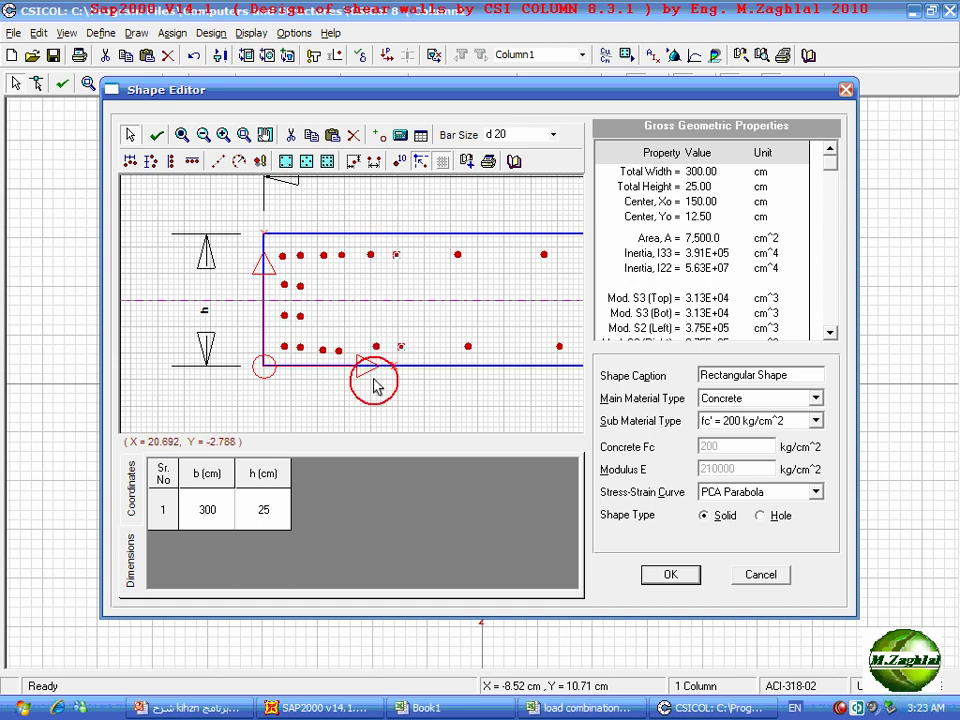
{"action": "left_click", "coordinate": [338, 350]}
{"action": "mouse_move", "coordinate": [338, 353]}
{"action": "left_mouse_down"}
{"action": "mouse_move", "coordinate": [347, 345]}
{"action": "mouse_move", "coordinate": [328, 352]}
{"action": "left_mouse_up"}
{"action": "left_click", "coordinate": [326, 351]}
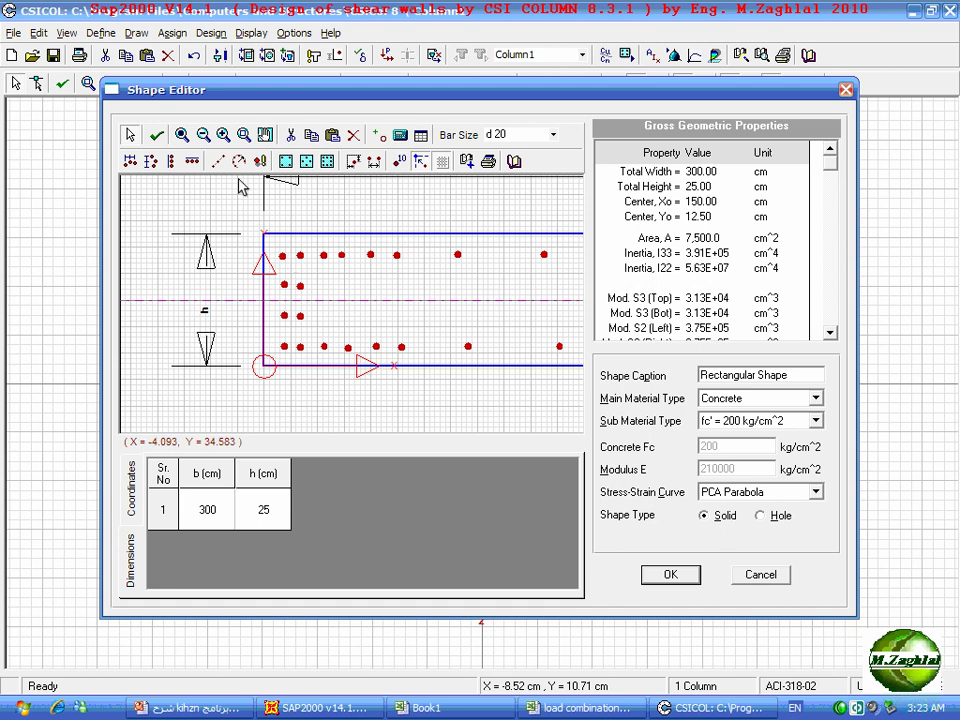
Adjust the lower middle bar at the wall's right end, and duplicate that end's four bars slightly inward
{"action": "left_click", "coordinate": [181, 135]}
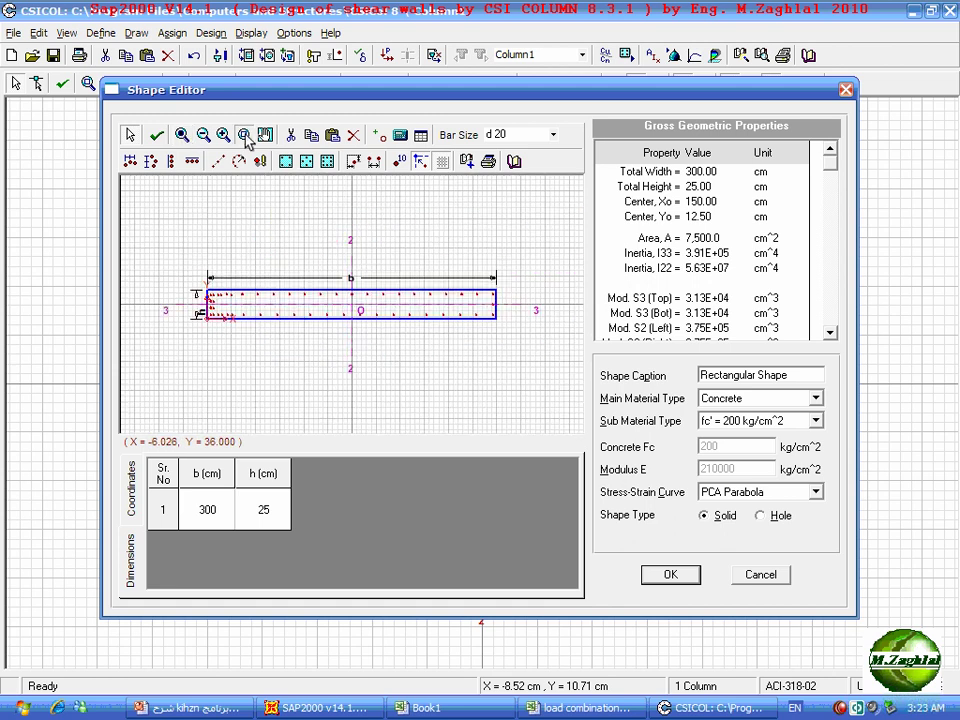
{"action": "left_click_drag", "start_coordinate": [445, 270], "coordinate": [548, 356]}
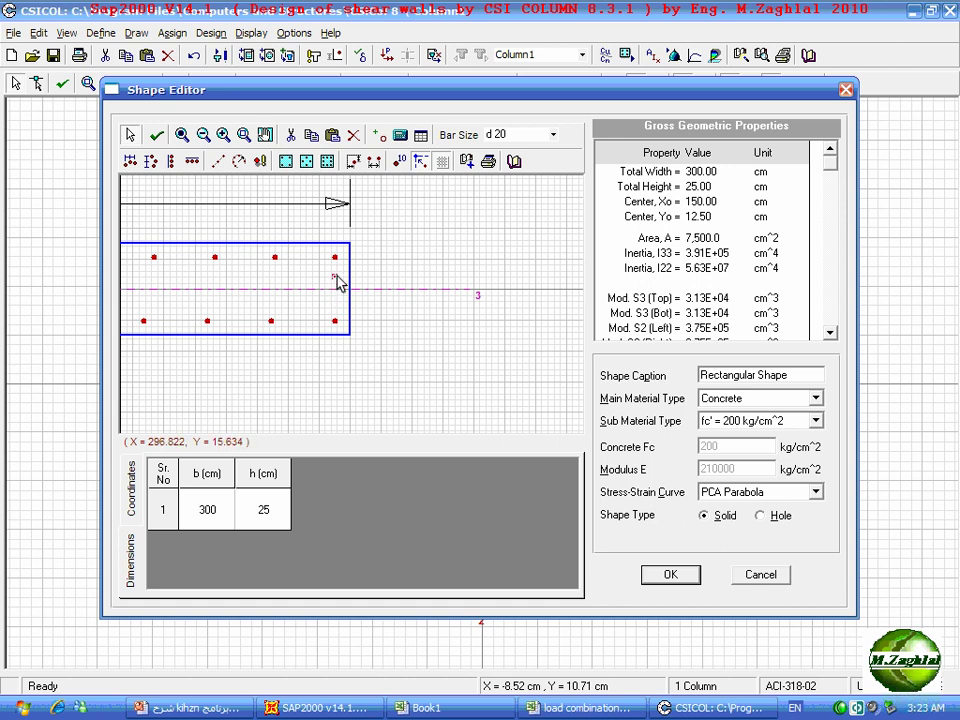
{"action": "left_click", "coordinate": [334, 277]}
{"action": "left_click", "coordinate": [336, 300]}
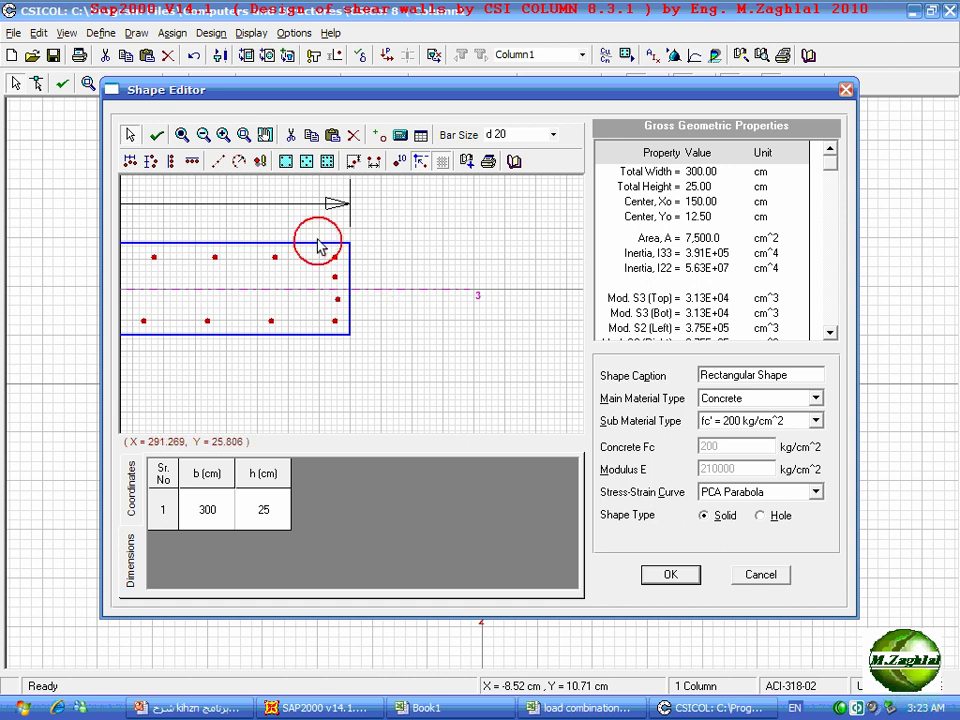
{"action": "left_click", "coordinate": [336, 326]}
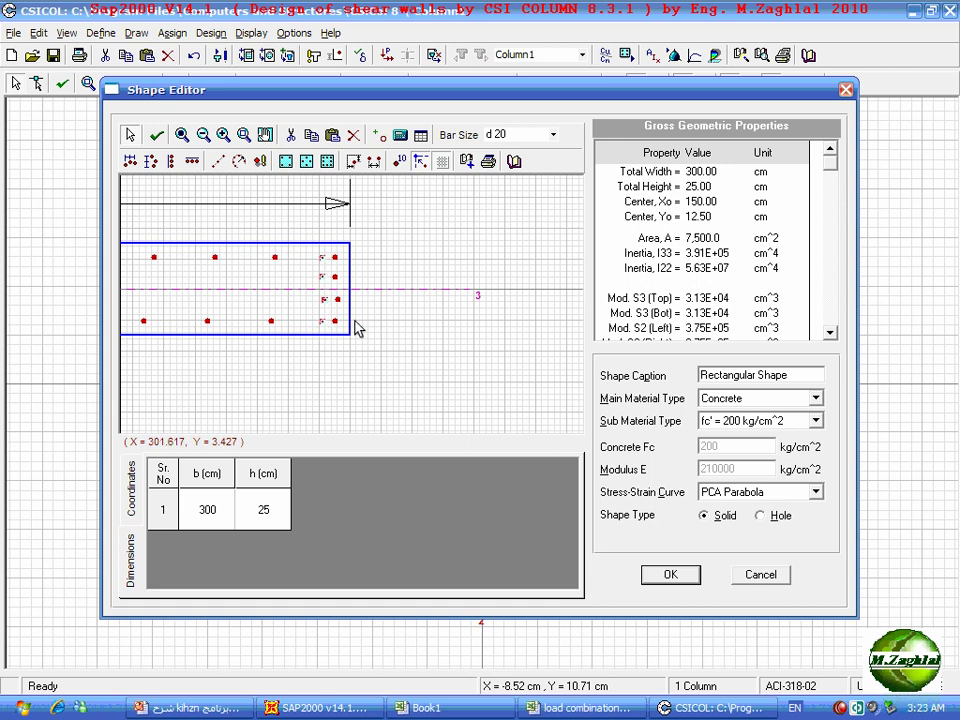
Copy the two lower corner bars at the wall's right end inward and spread the copies apart along the lower face
{"action": "left_click", "coordinate": [315, 362]}
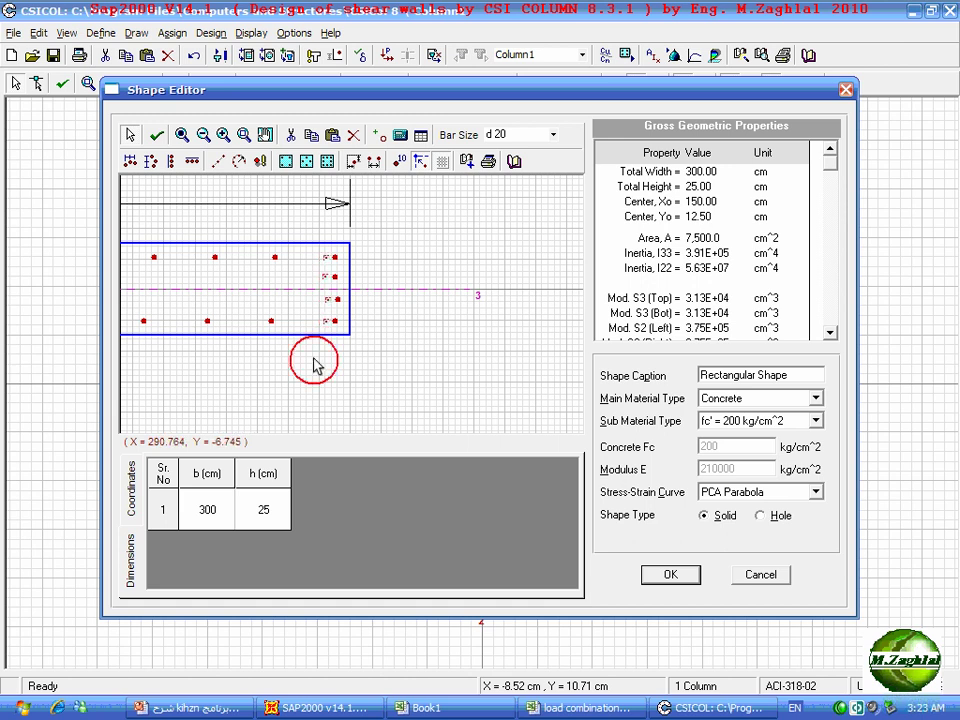
{"action": "left_click_drag", "start_coordinate": [302, 315], "coordinate": [336, 339]}
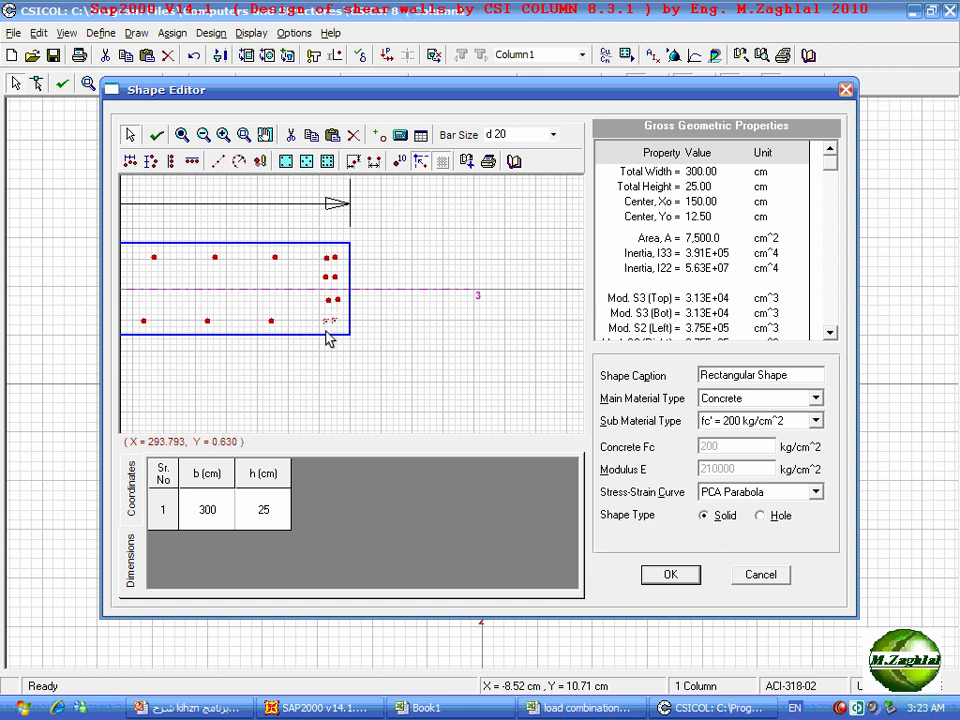
{"action": "left_click", "coordinate": [321, 326]}
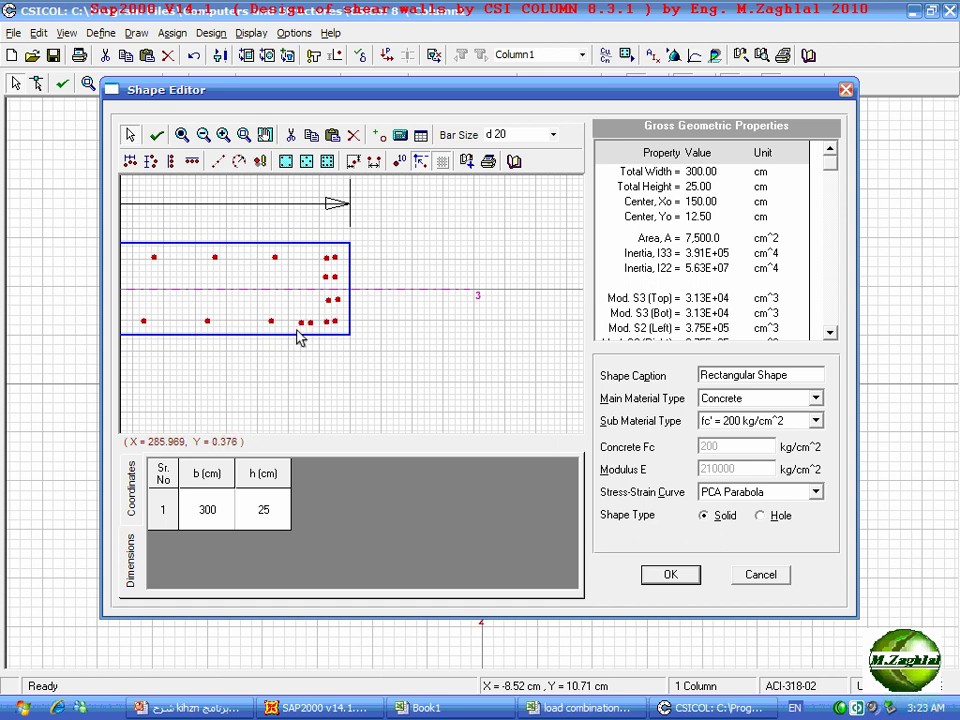
{"action": "left_click", "coordinate": [298, 326]}
{"action": "left_click", "coordinate": [311, 332]}
{"action": "left_click", "coordinate": [315, 342]}
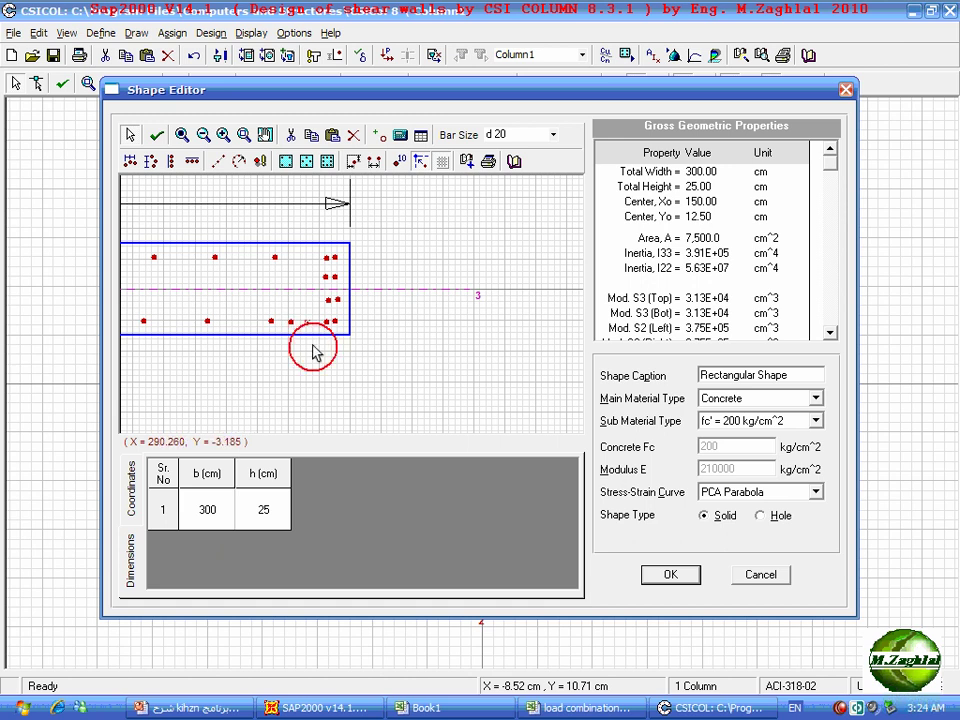
Duplicate the two upper corner bars at the right end and space the upper row evenly inward
{"action": "left_click", "coordinate": [330, 263]}
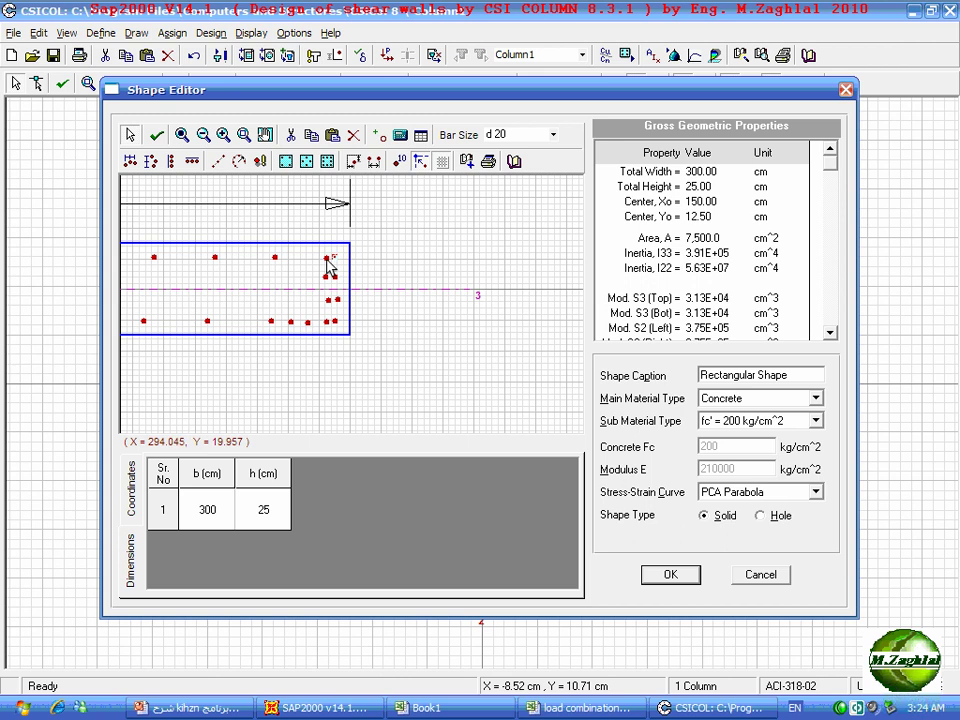
{"action": "left_click", "coordinate": [327, 262]}
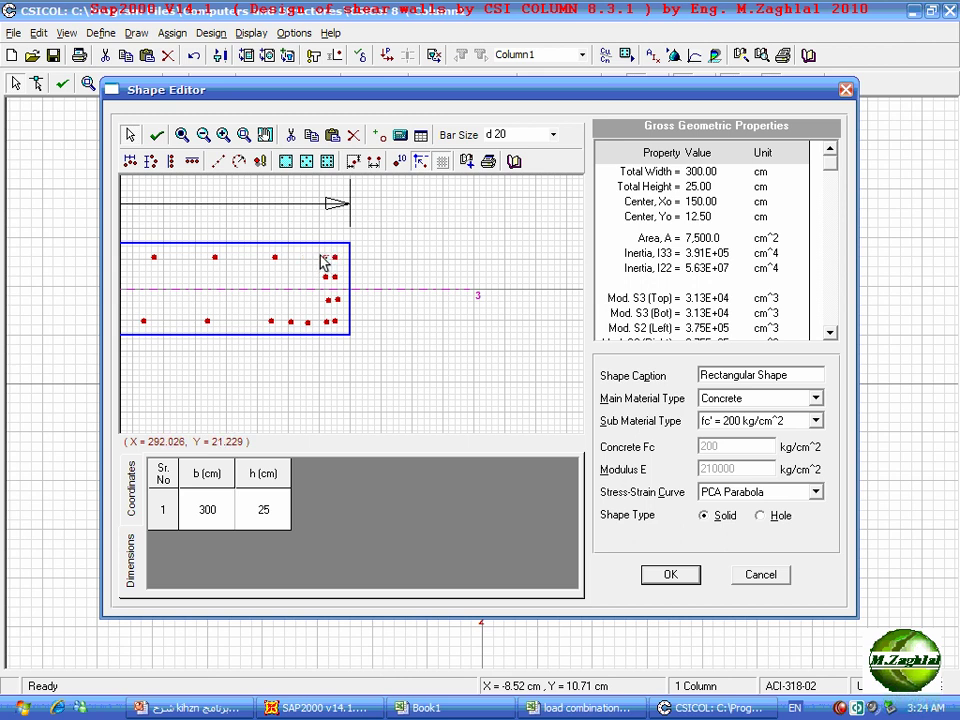
{"action": "left_click", "coordinate": [323, 262]}
{"action": "left_click", "coordinate": [243, 136]}
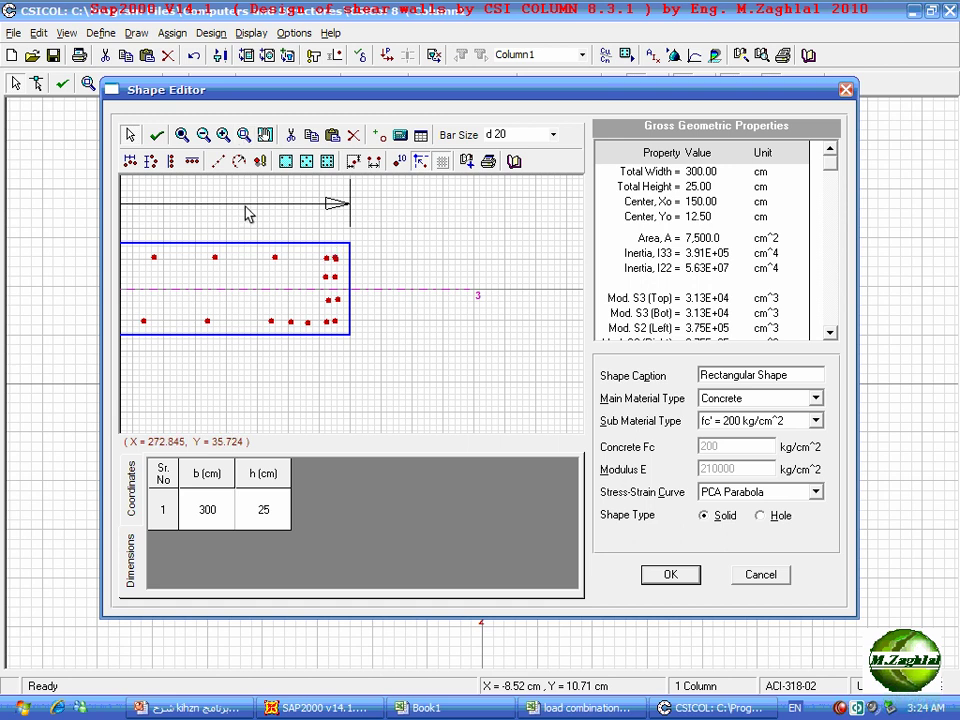
{"action": "left_click_drag", "start_coordinate": [246, 216], "coordinate": [376, 306]}
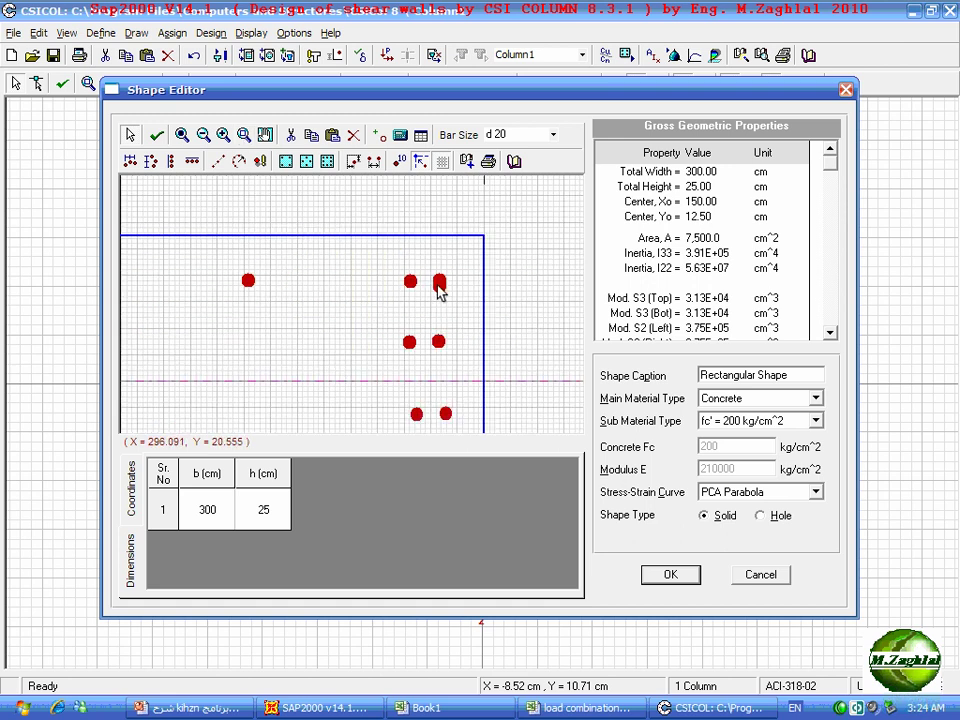
{"action": "left_click_drag", "start_coordinate": [439, 287], "coordinate": [461, 285]}
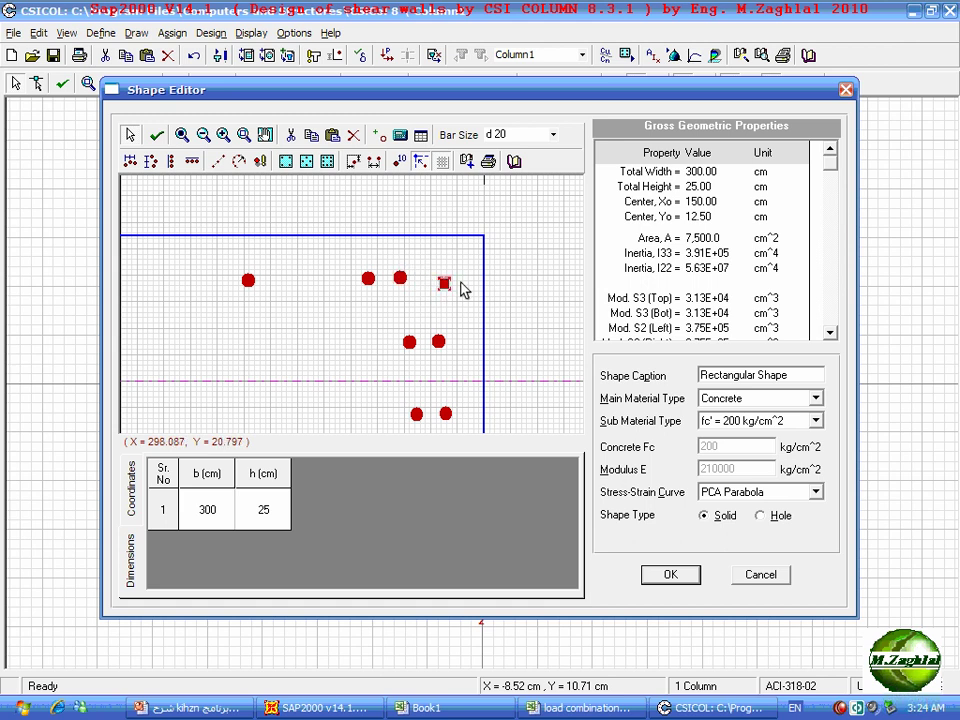
{"action": "left_click_drag", "start_coordinate": [368, 281], "coordinate": [300, 281]}
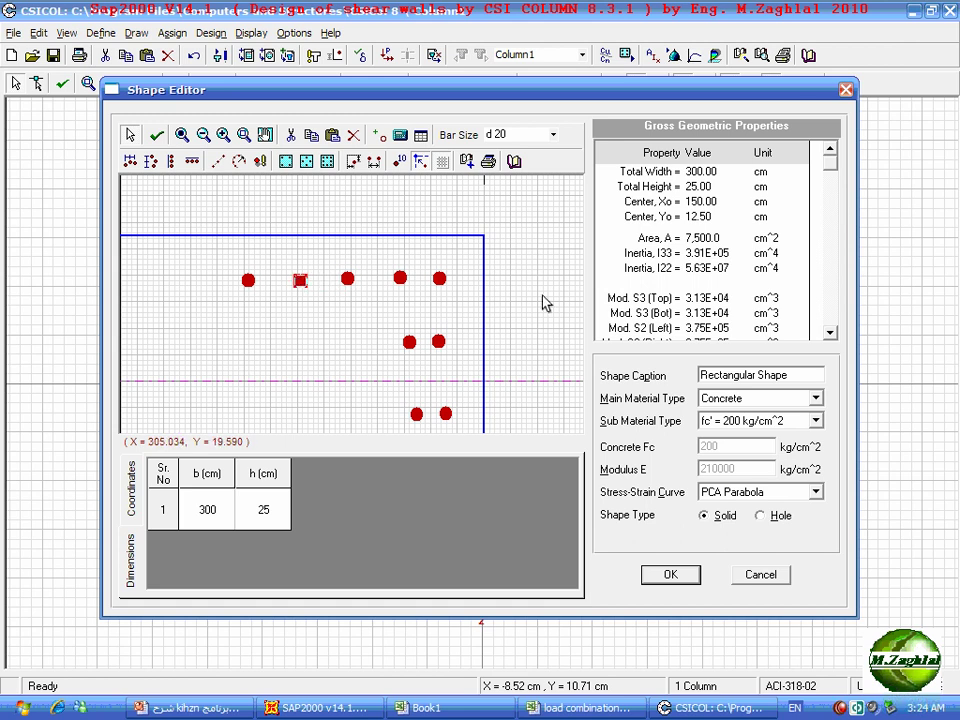
Copy the innermost upper and lower bar pair at the right end one spacing further inward
{"action": "left_click", "coordinate": [182, 135]}
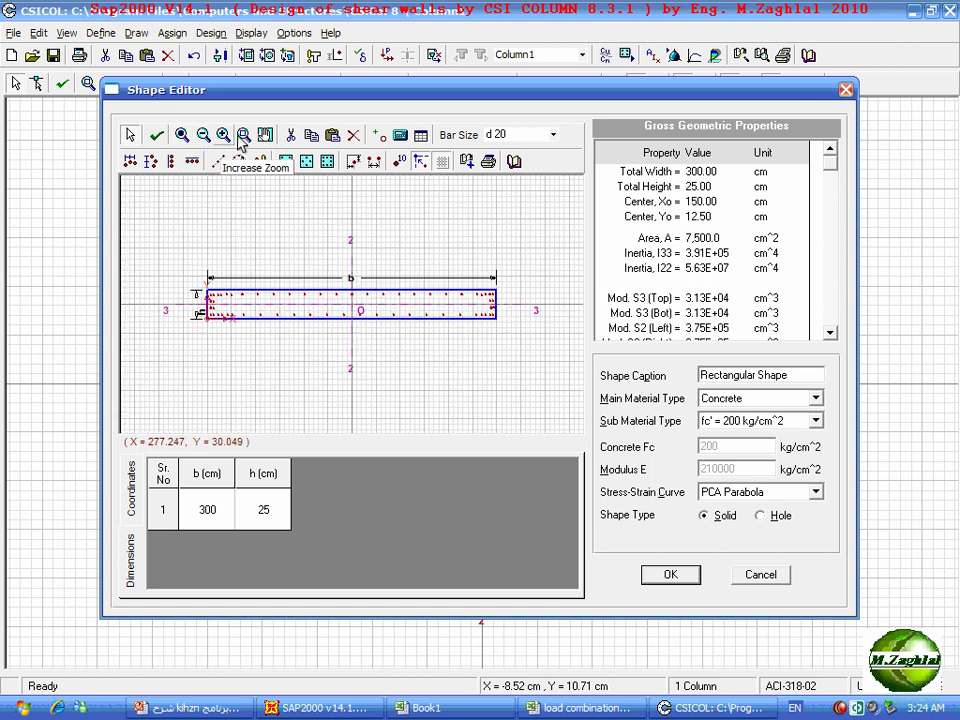
{"action": "left_click", "coordinate": [182, 135]}
{"action": "left_click_drag", "start_coordinate": [439, 264], "coordinate": [542, 347]}
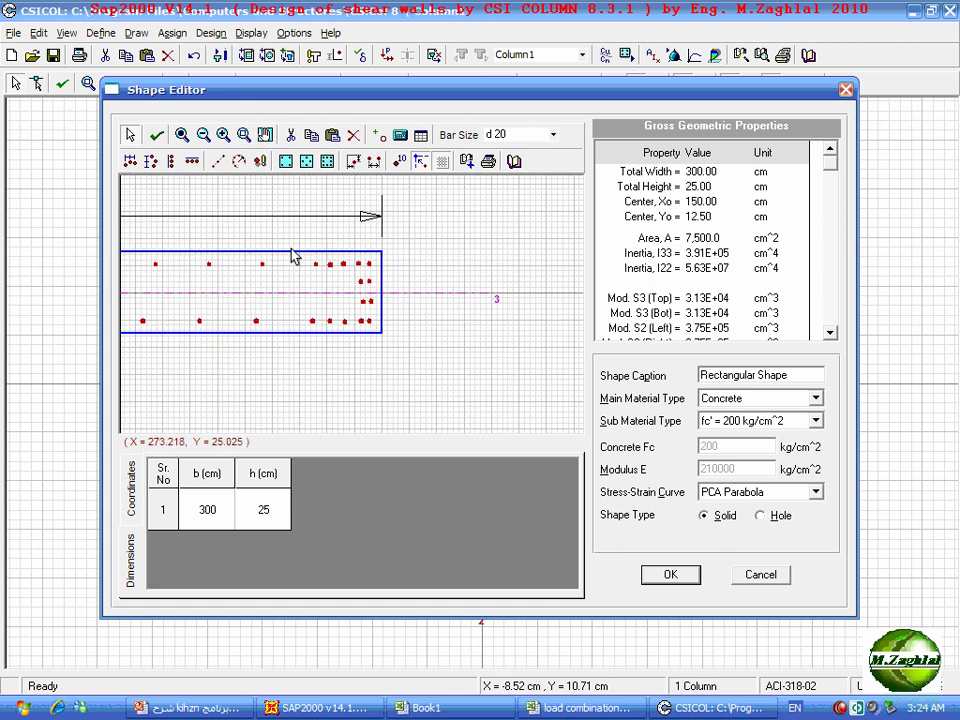
{"action": "mouse_move", "coordinate": [294, 253]}
{"action": "left_mouse_down"}
{"action": "mouse_move", "coordinate": [326, 333]}
{"action": "mouse_move", "coordinate": [299, 334]}
{"action": "left_mouse_up"}
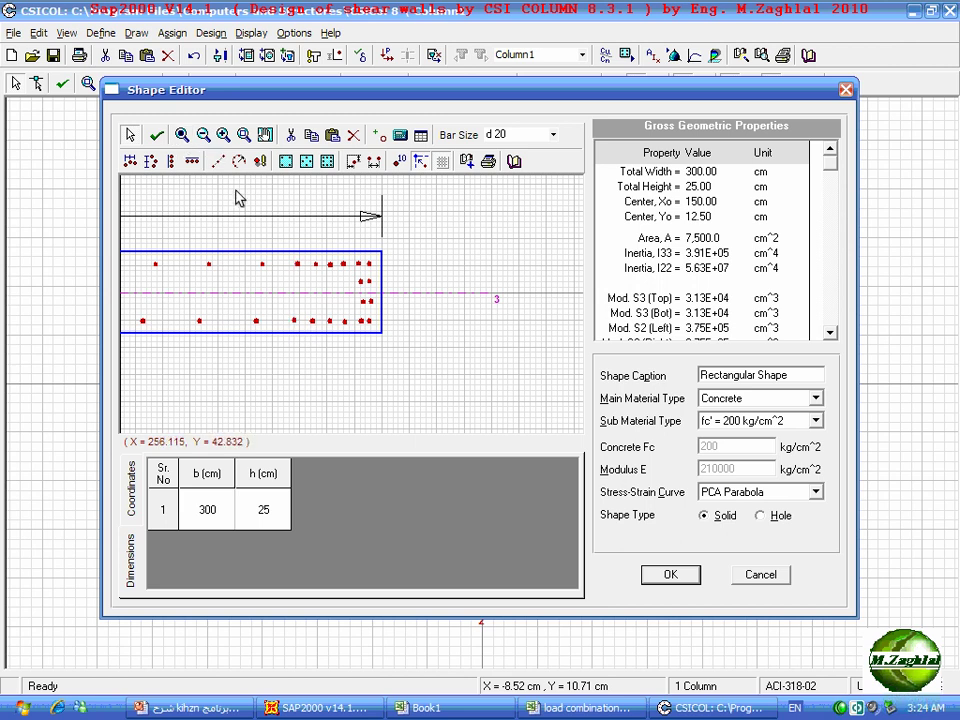
Select all concentrated bars at the wall's left end and set their bar size to d 10
{"action": "left_click", "coordinate": [182, 136]}
{"action": "left_click", "coordinate": [224, 136]}
{"action": "left_click_drag", "start_coordinate": [190, 265], "coordinate": [247, 337]}
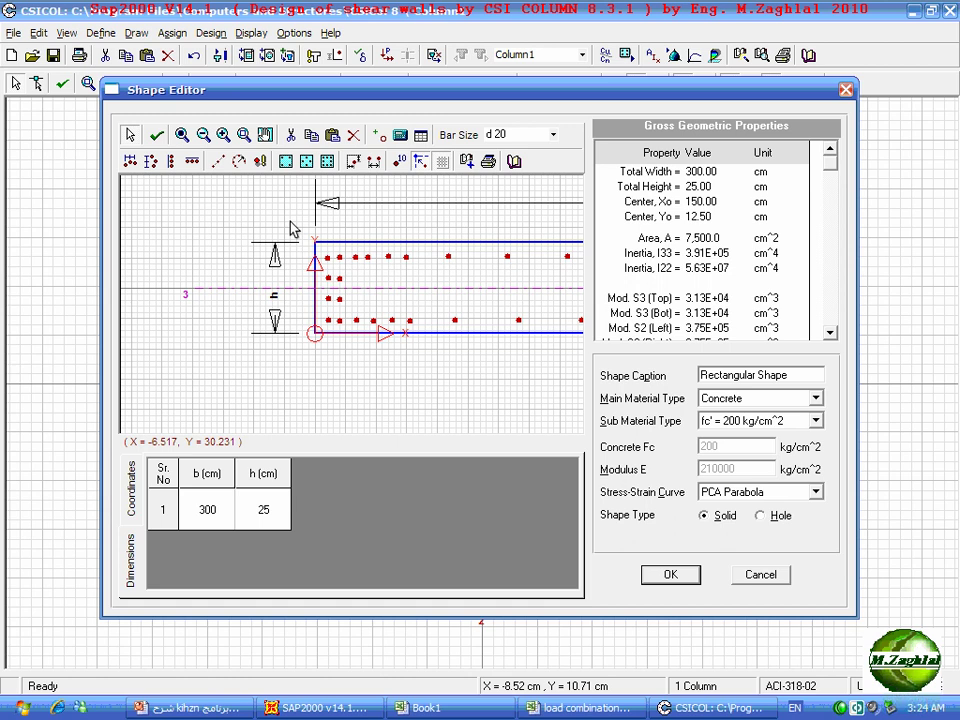
{"action": "left_click_drag", "start_coordinate": [291, 224], "coordinate": [424, 360]}
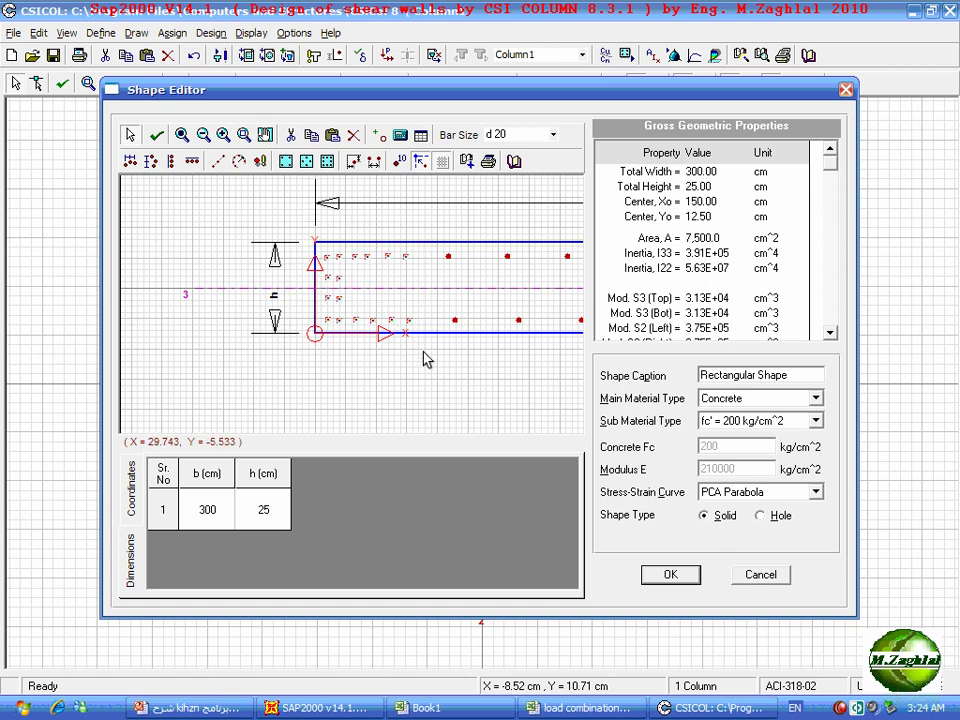
{"action": "left_click", "coordinate": [555, 134]}
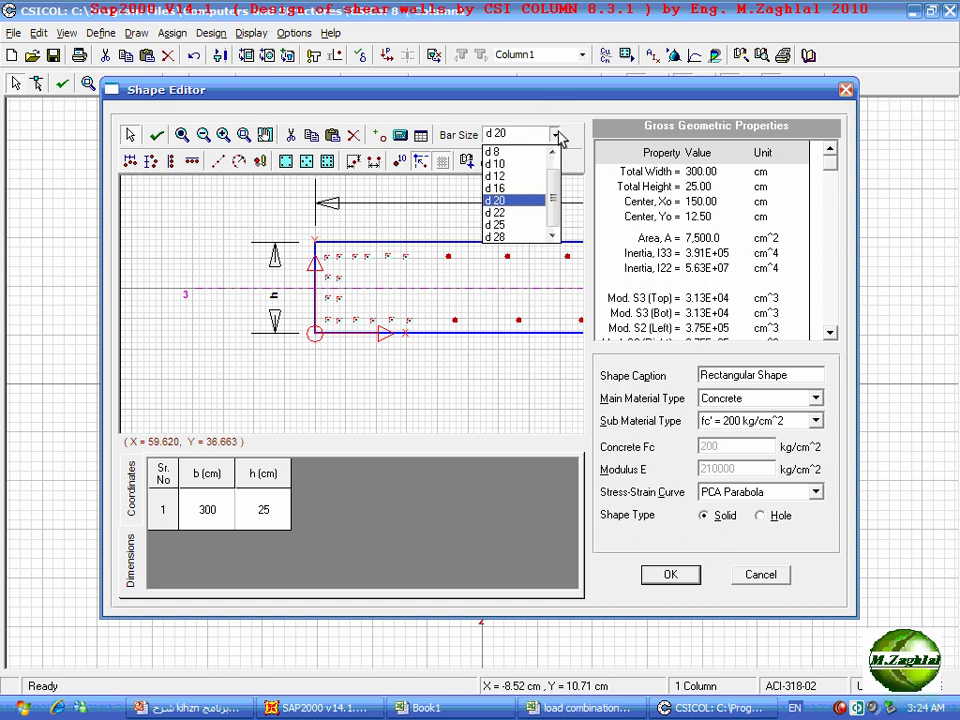
{"action": "scroll", "coordinate": [560, 138], "scroll_direction": "up", "scroll_amount": 1}
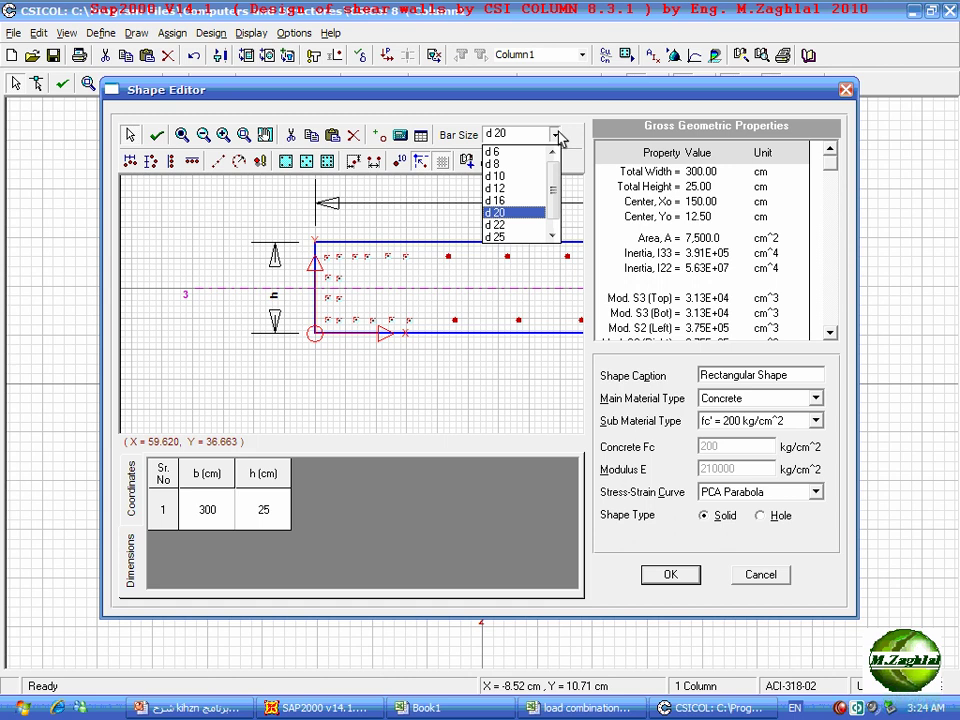
{"action": "left_click", "coordinate": [498, 178]}
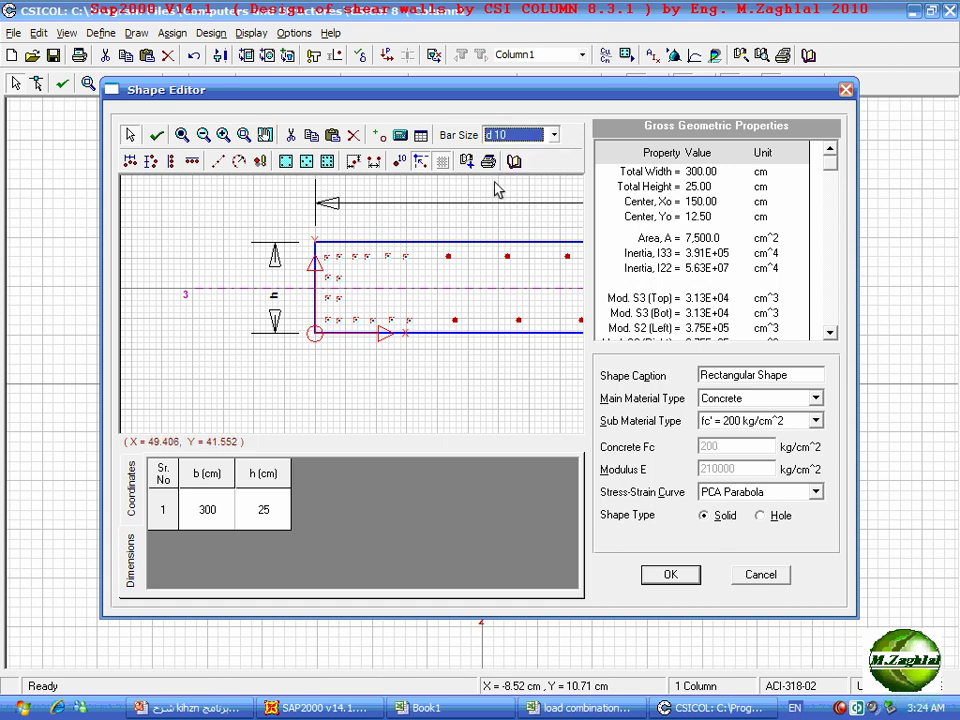
Select the distributed bars between the two end zones of the wall and set their bar size to d 6
{"action": "left_click", "coordinate": [182, 134]}
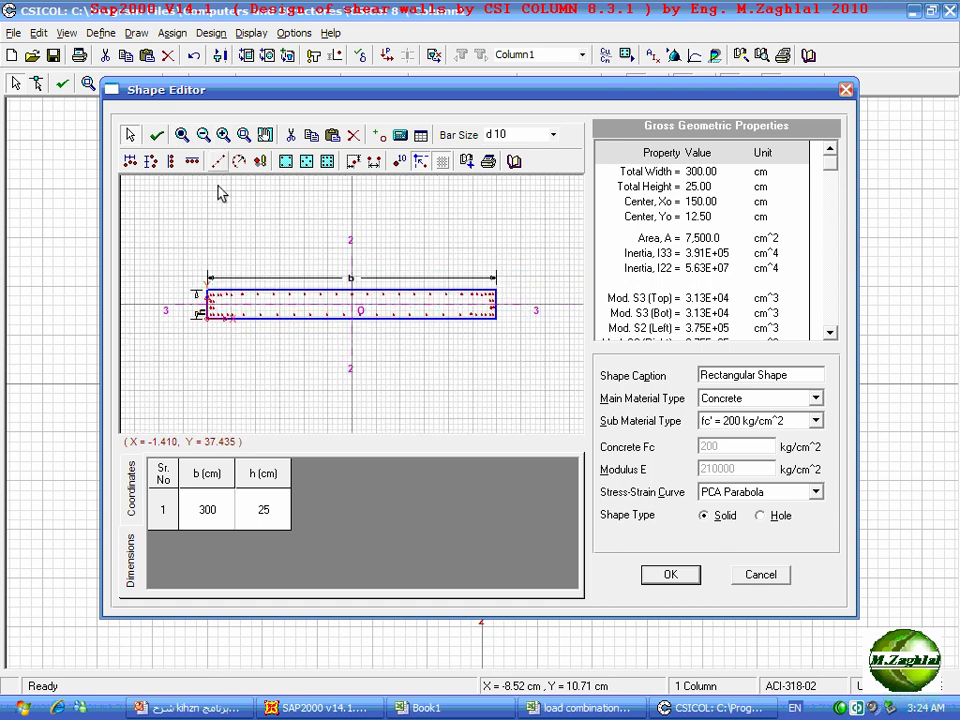
{"action": "left_click_drag", "start_coordinate": [240, 270], "coordinate": [456, 360]}
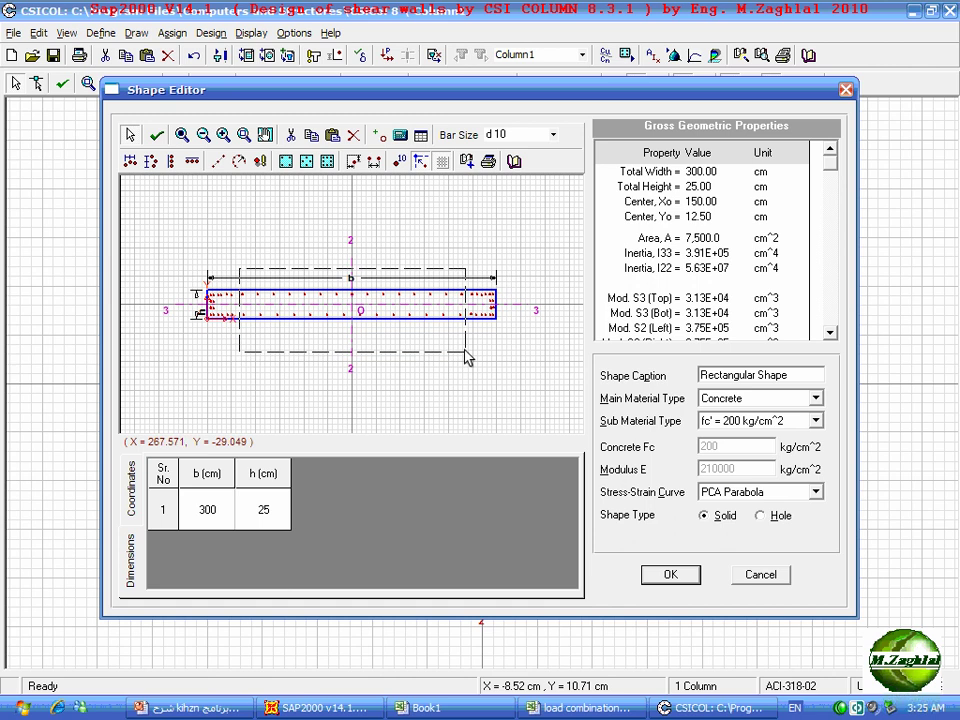
{"action": "left_click", "coordinate": [553, 137]}
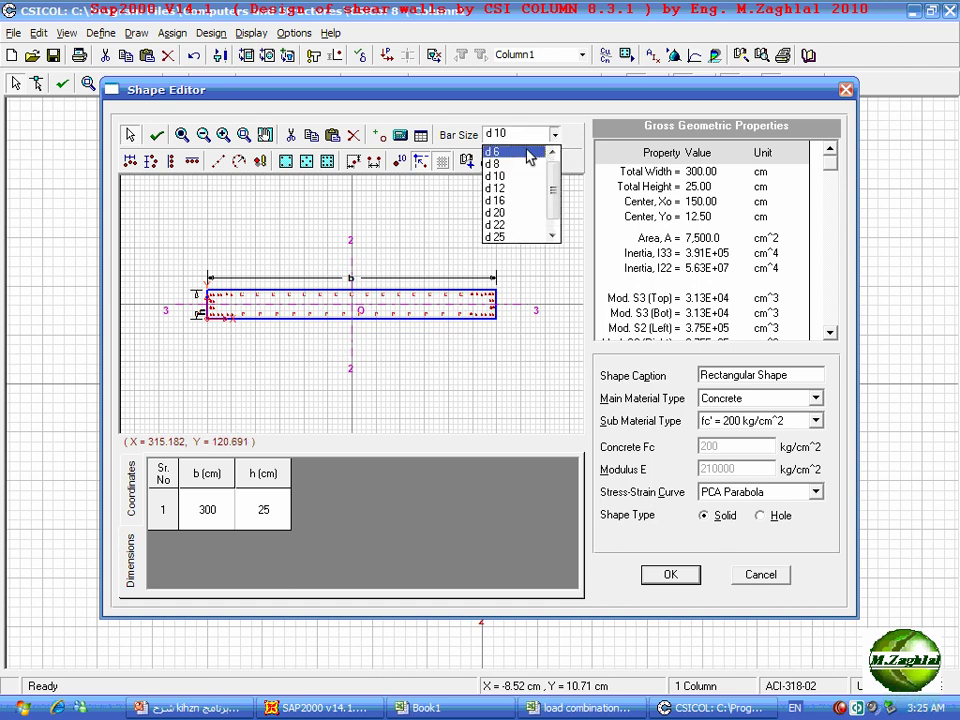
{"action": "left_click", "coordinate": [529, 152]}
{"action": "left_click", "coordinate": [381, 370]}
{"action": "left_click_drag", "start_coordinate": [161, 261], "coordinate": [196, 259]}
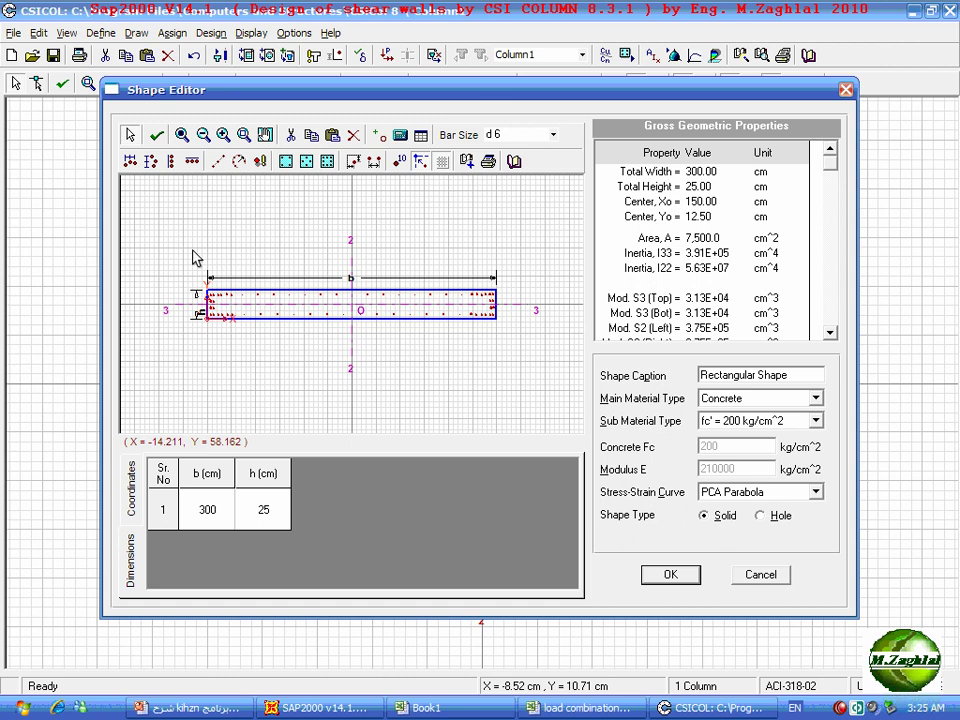
Display the bar size labels, check them at the left end, and accept the edited wall shape
{"action": "left_click", "coordinate": [399, 165]}
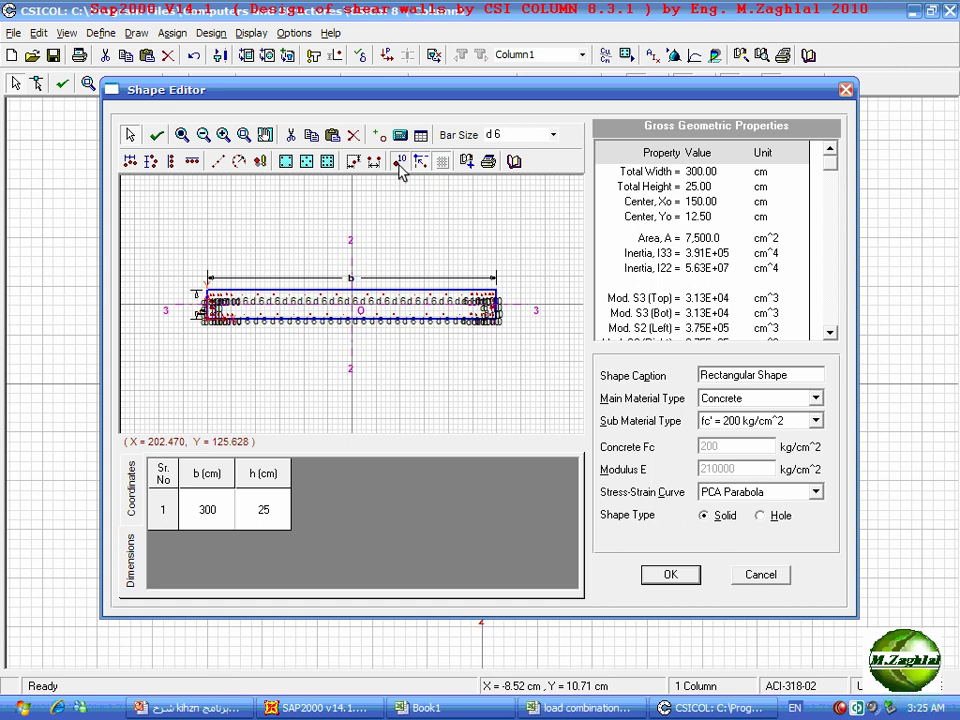
{"action": "left_click", "coordinate": [243, 135]}
{"action": "left_click_drag", "start_coordinate": [205, 292], "coordinate": [251, 336]}
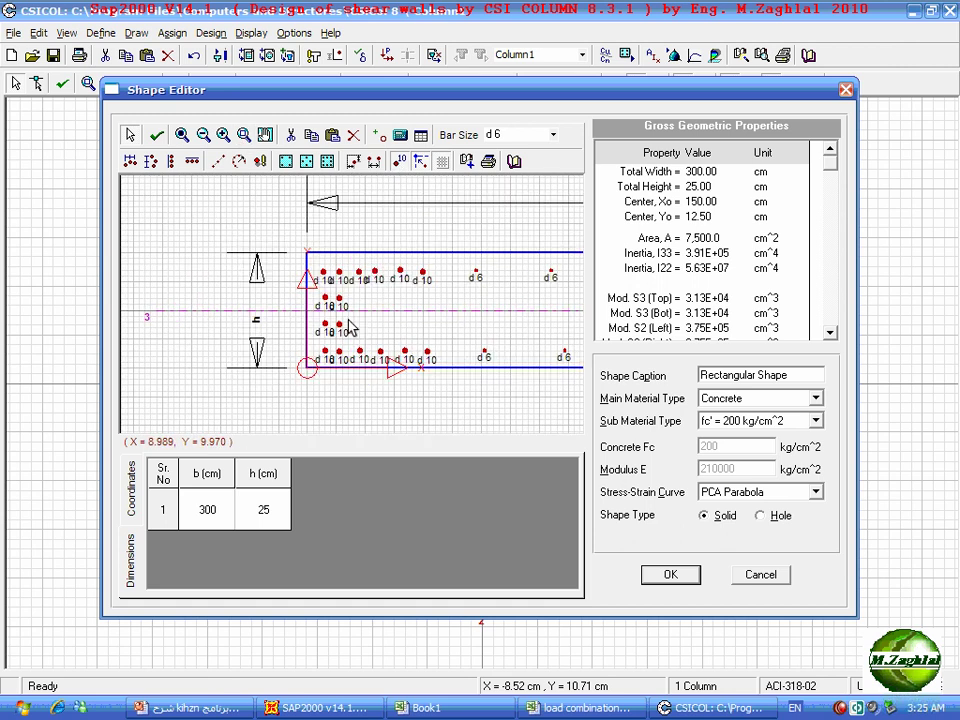
{"action": "left_click", "coordinate": [184, 136]}
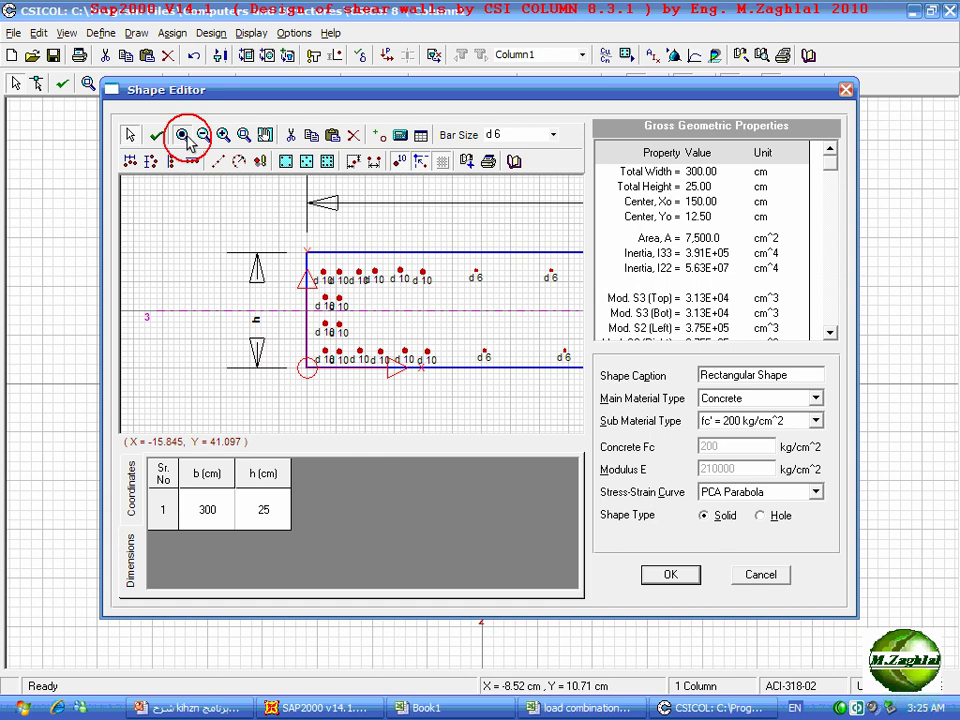
{"action": "left_click", "coordinate": [676, 577]}
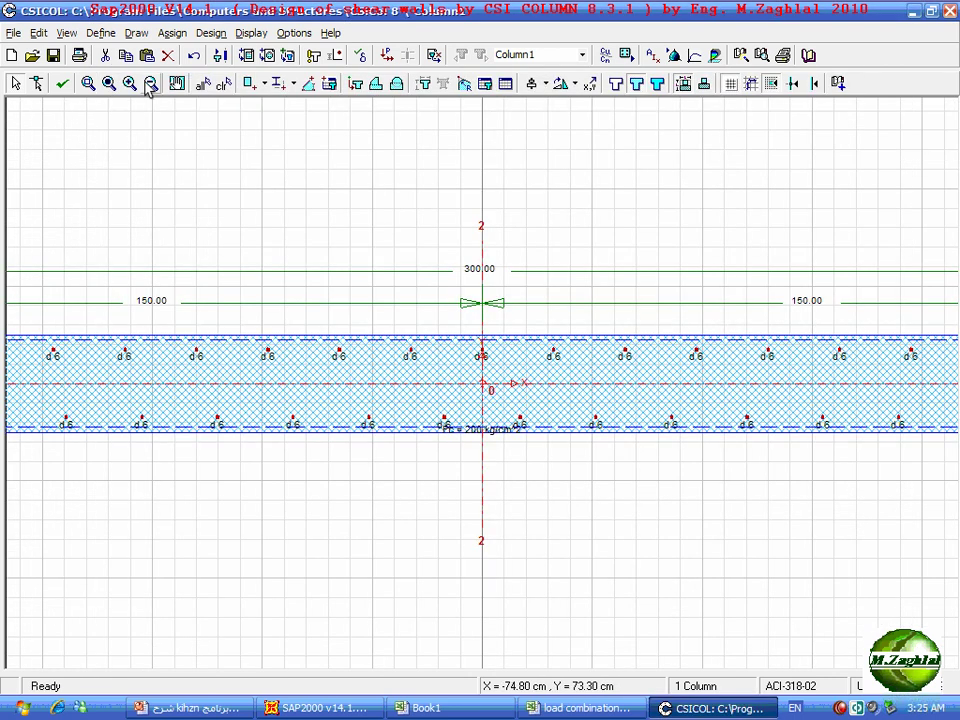
{"action": "left_click", "coordinate": [150, 85]}
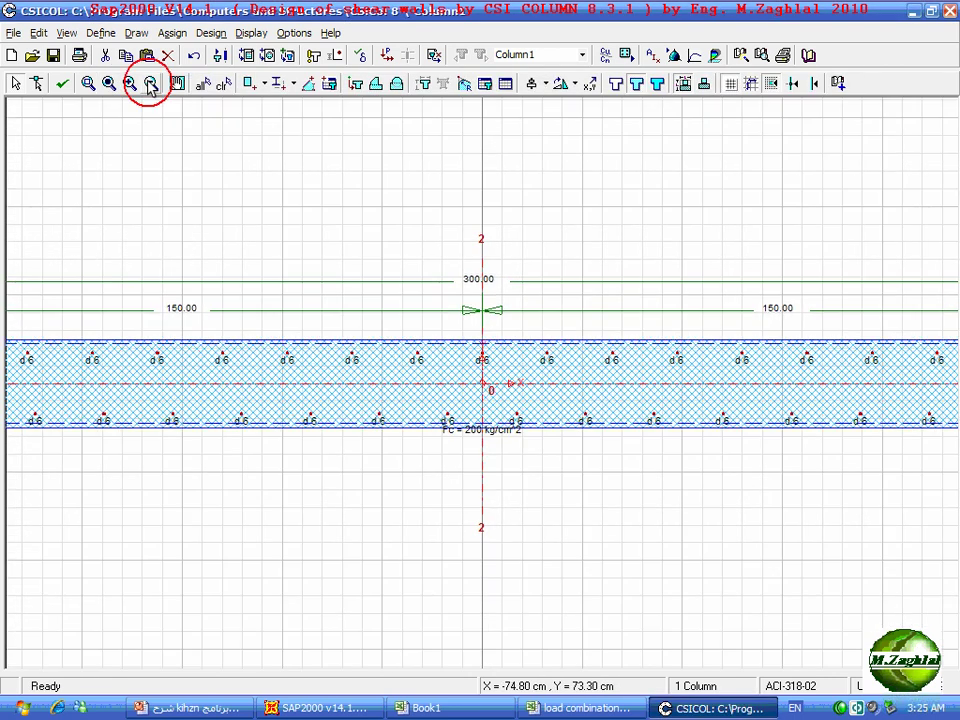
{"action": "left_click", "coordinate": [150, 85]}
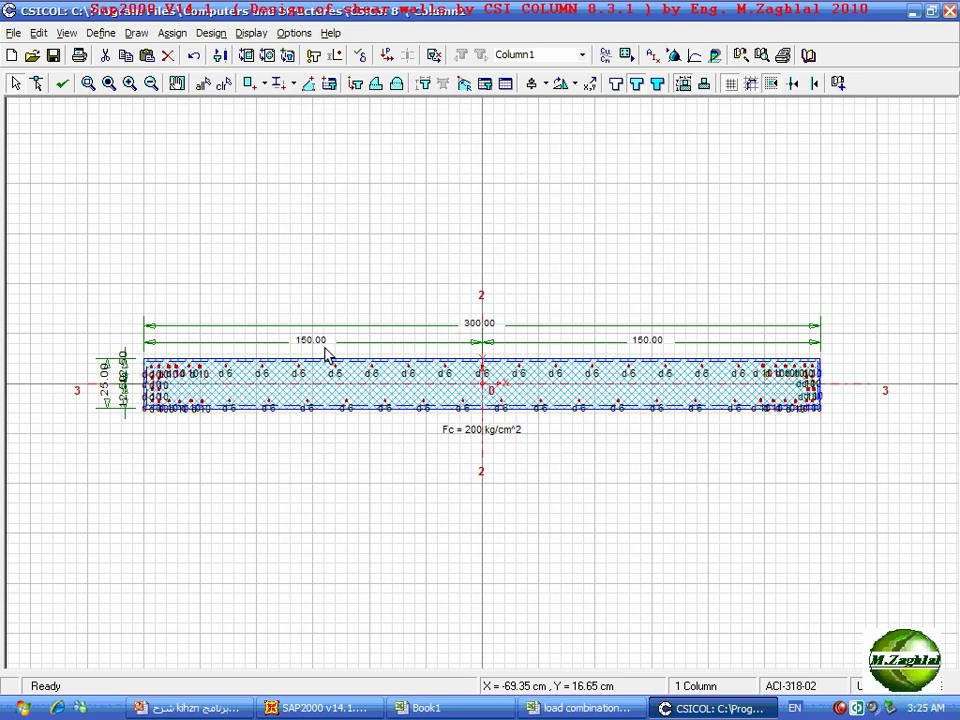
Open the column loads table and clear its existing load combination
{"action": "left_click", "coordinate": [172, 33]}
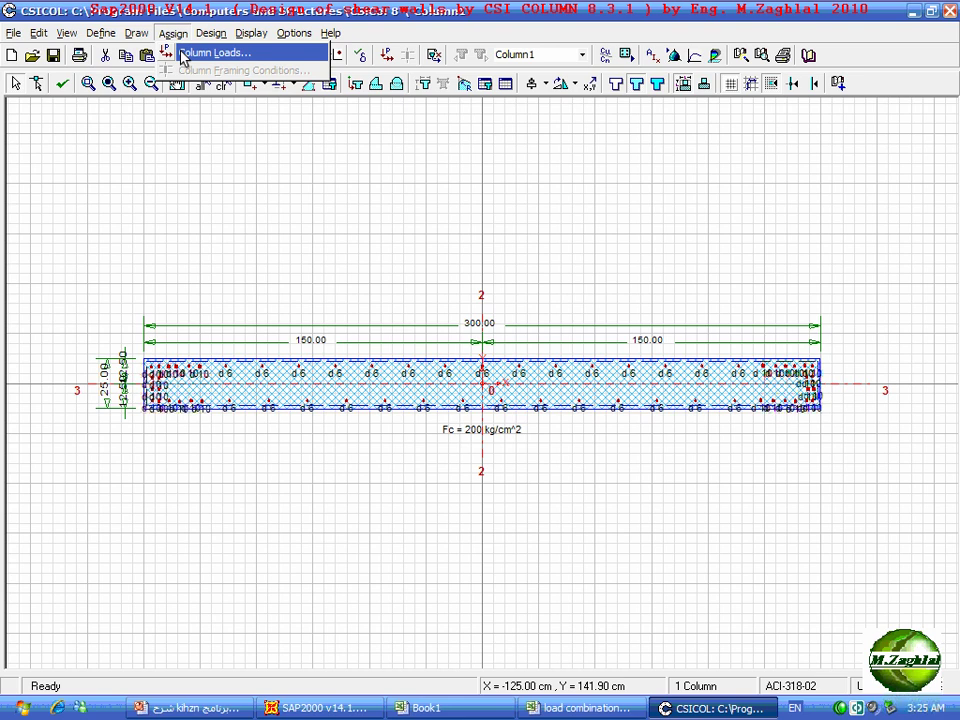
{"action": "left_click", "coordinate": [183, 55]}
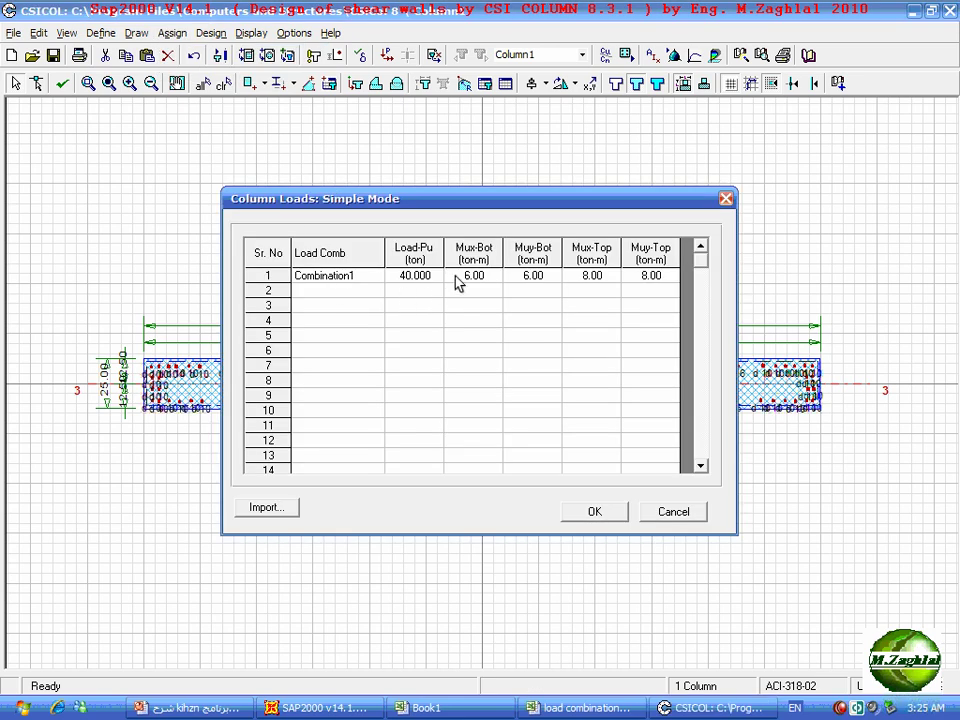
{"action": "left_click", "coordinate": [650, 276]}
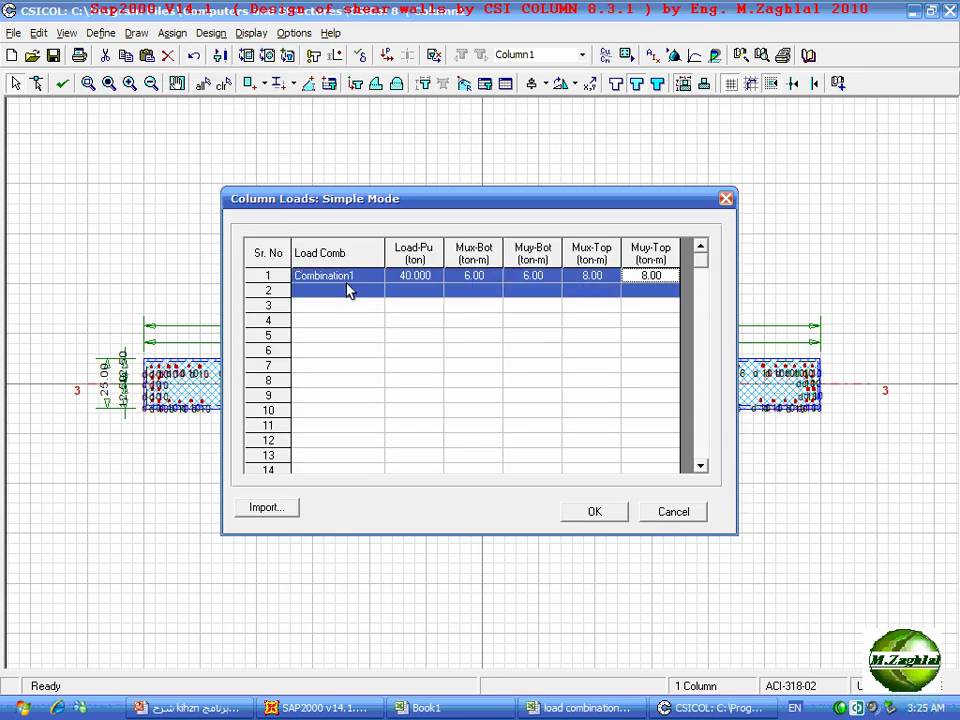
{"action": "left_click_drag", "start_coordinate": [339, 253], "coordinate": [636, 251]}
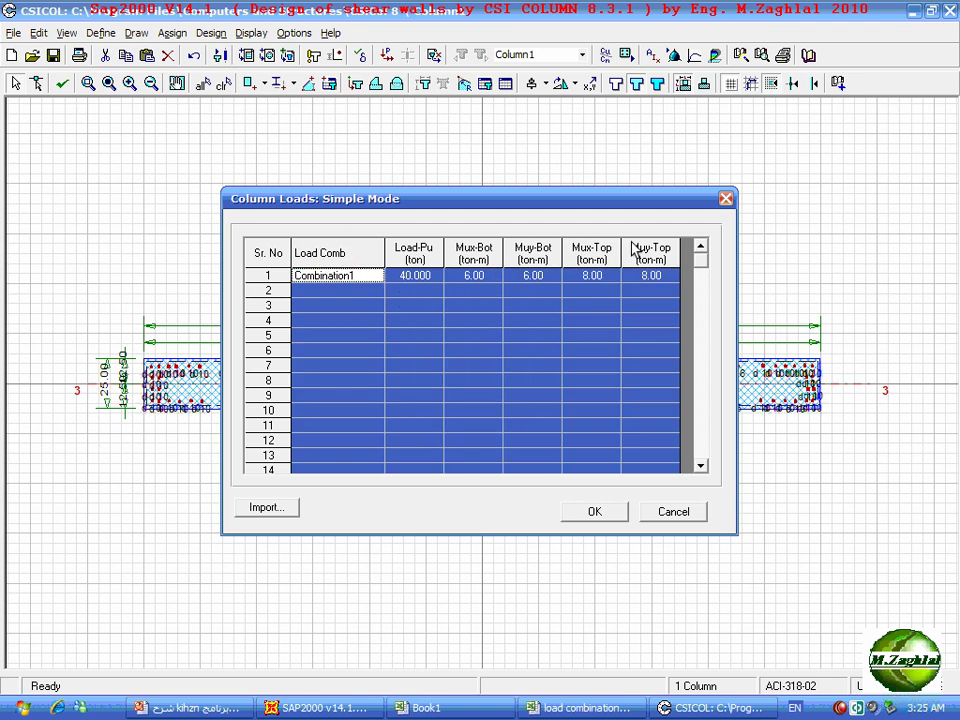
{"action": "key", "text": "Delete"}
{"action": "left_click", "coordinate": [668, 335]}
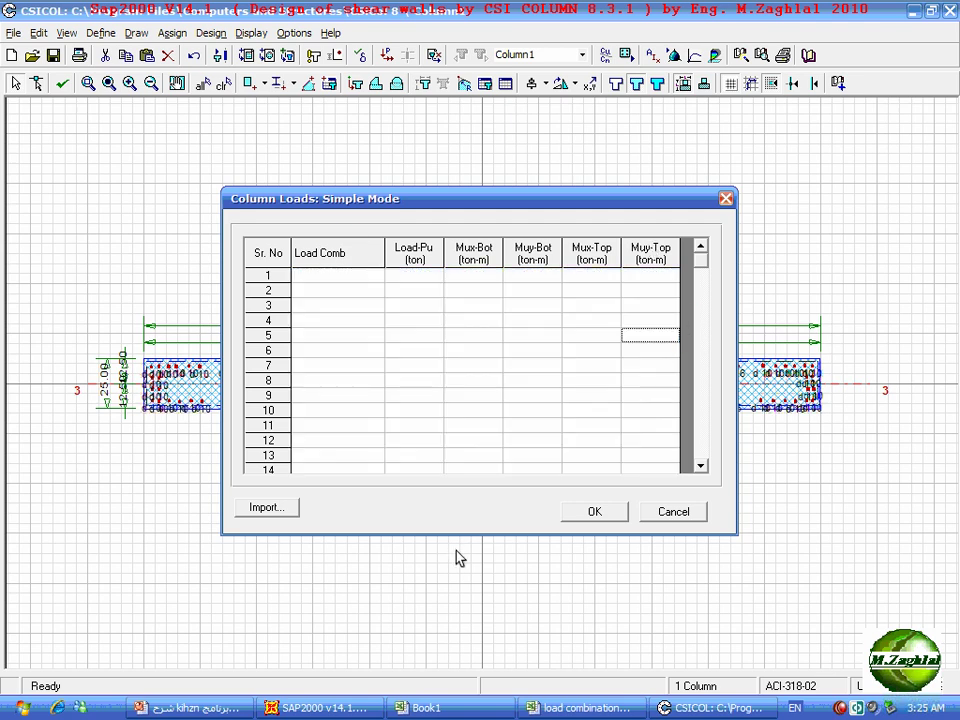
Switch to the load combinations workbook in Excel and copy the case1 to case27 rows with their F3, M1 and M2 values
{"action": "left_click", "coordinate": [564, 708]}
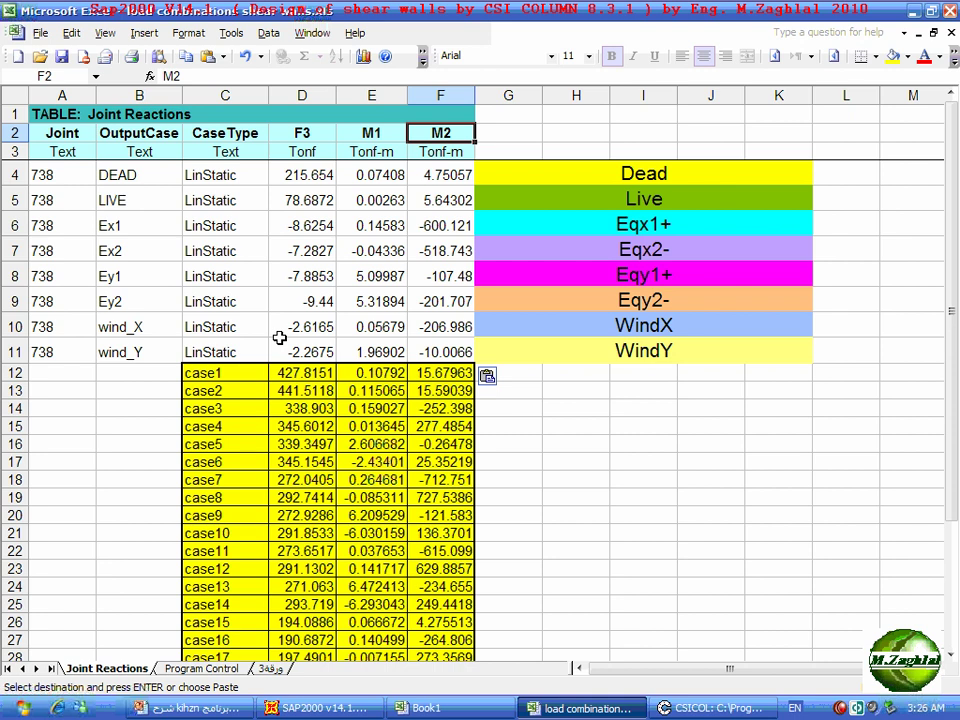
{"action": "left_click", "coordinate": [546, 409]}
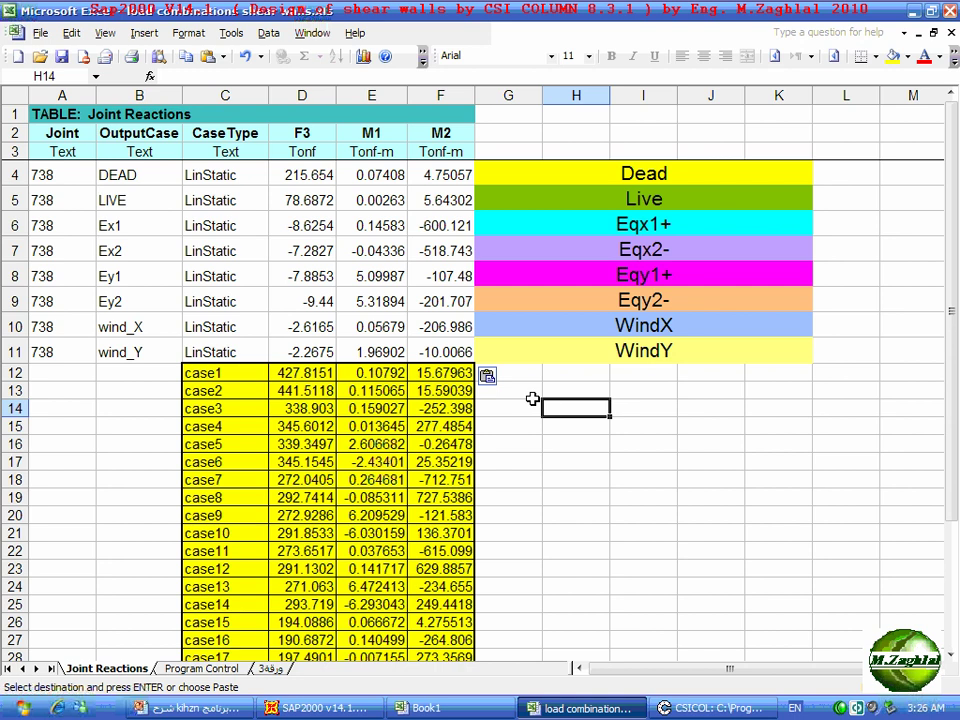
{"action": "scroll", "coordinate": [510, 380], "scroll_direction": "down", "scroll_amount": 2}
{"action": "left_click_drag", "start_coordinate": [436, 221], "coordinate": [218, 585]}
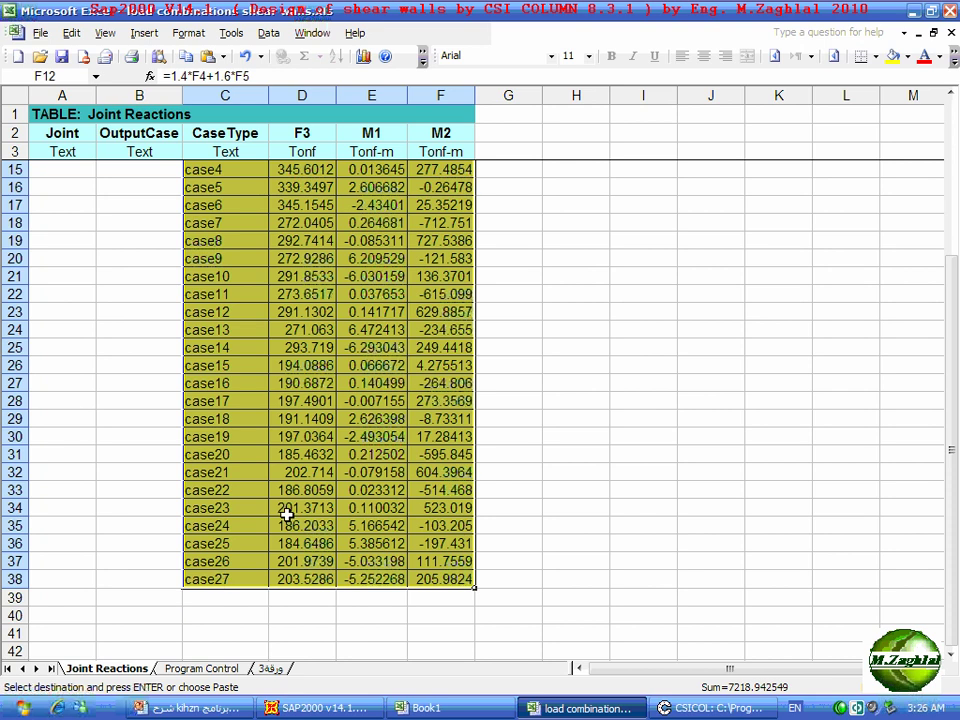
{"action": "key", "text": "ctrl+c"}
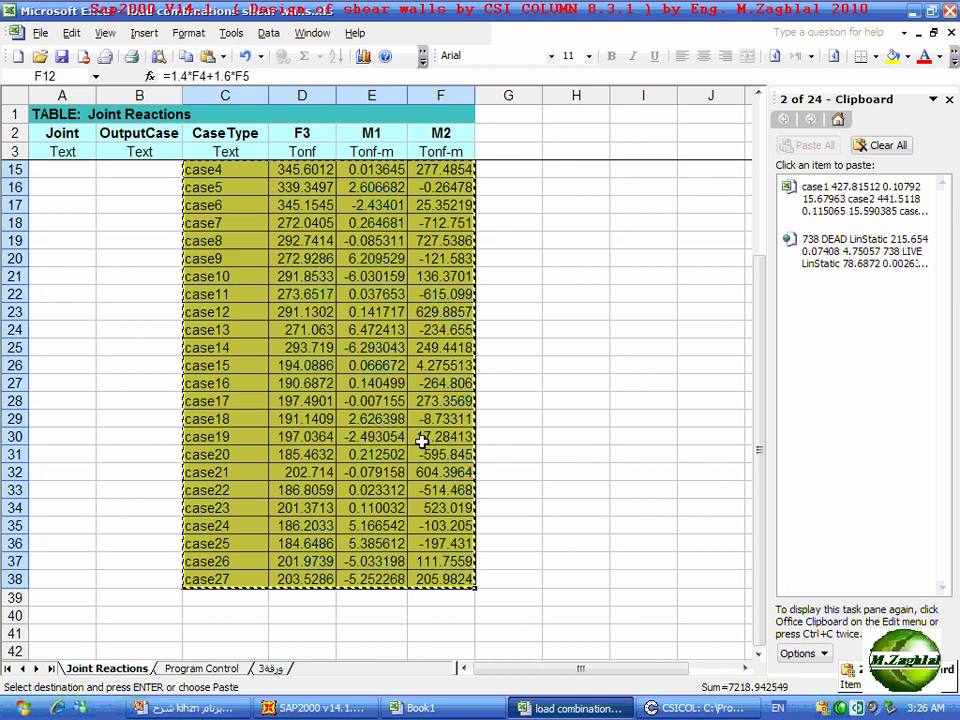
{"action": "left_click", "coordinate": [949, 102]}
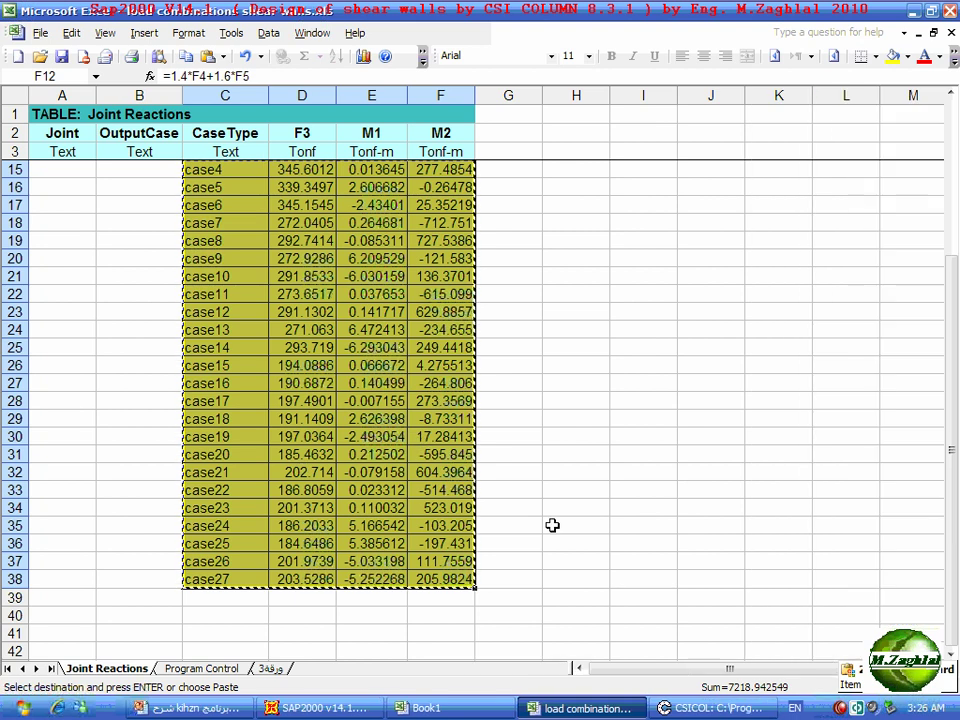
Return to CSICOL and paste the copied load combinations into the column loads table, starting at the first row
{"action": "left_click", "coordinate": [707, 708]}
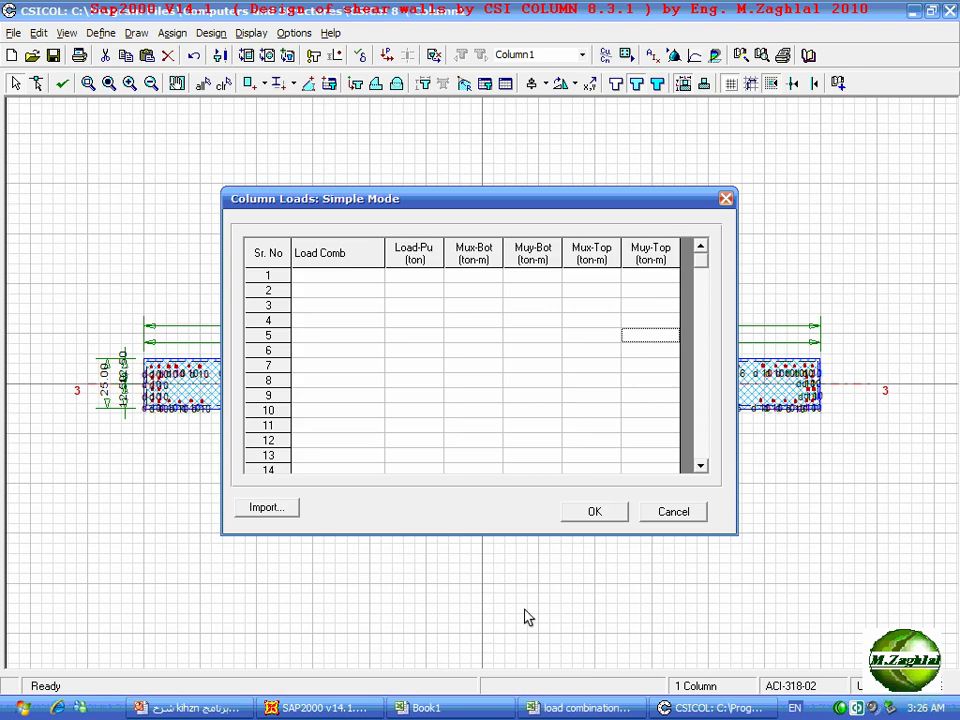
{"action": "left_click", "coordinate": [338, 283]}
{"action": "right_click", "coordinate": [338, 283]}
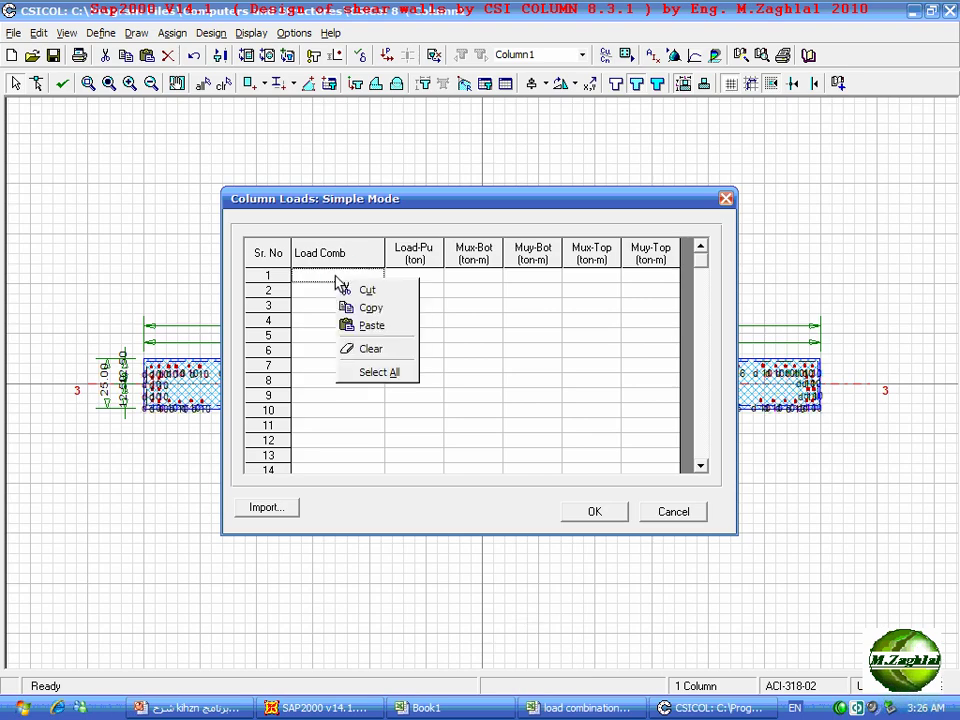
{"action": "left_click", "coordinate": [356, 324]}
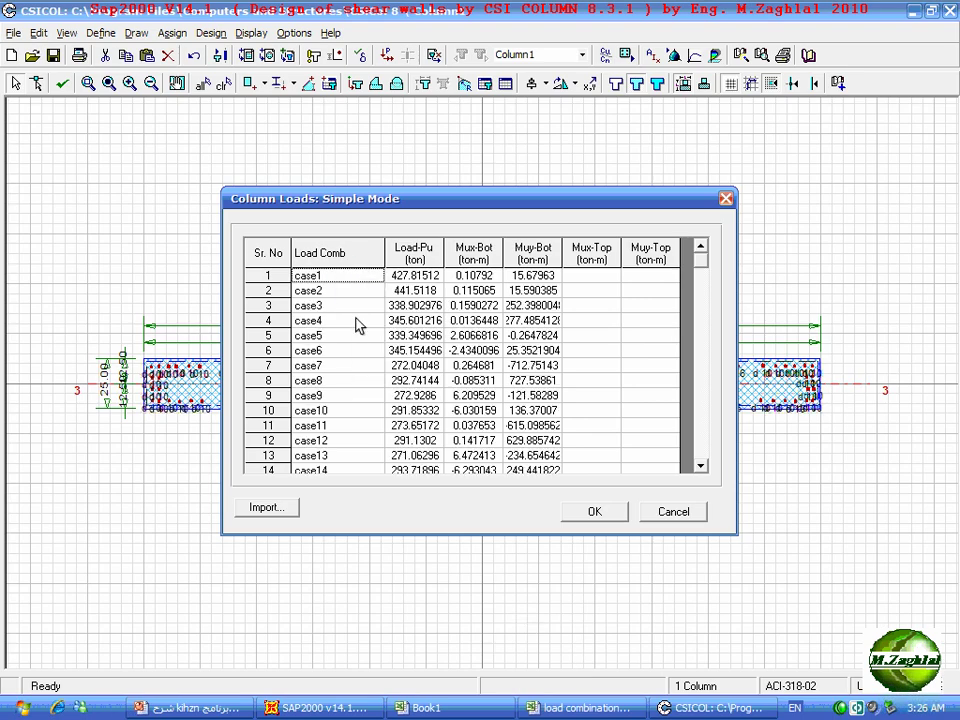
Check the pasted cases and their Load-Pu, Mux-Bot and Muy-Bot columns, and accept the column loads
{"action": "left_click", "coordinate": [701, 466]}
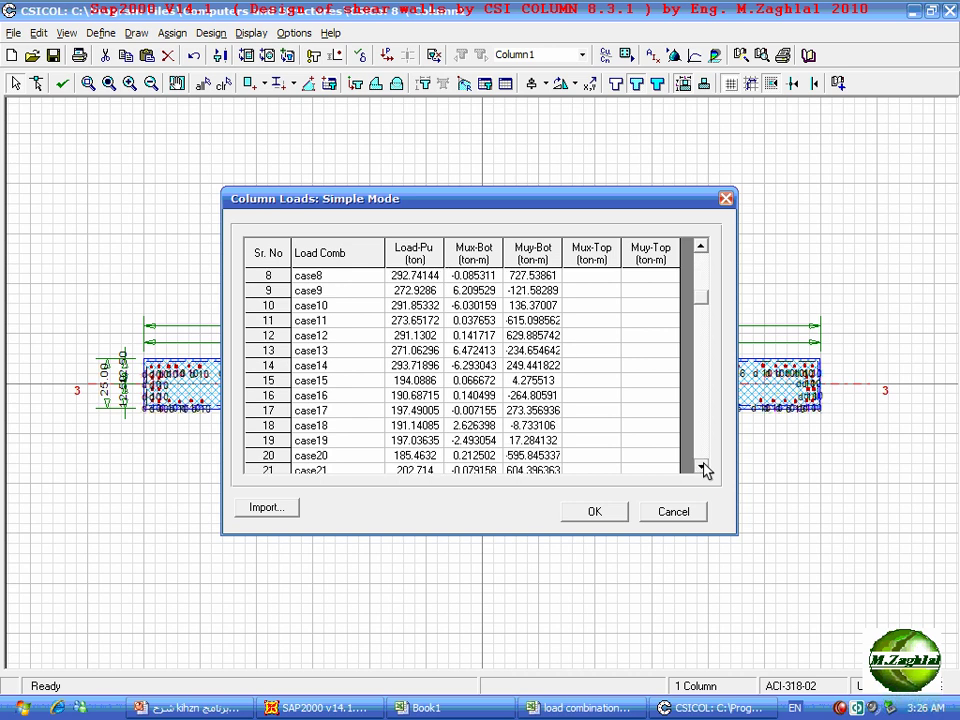
{"action": "left_click_drag", "start_coordinate": [703, 470], "coordinate": [701, 467]}
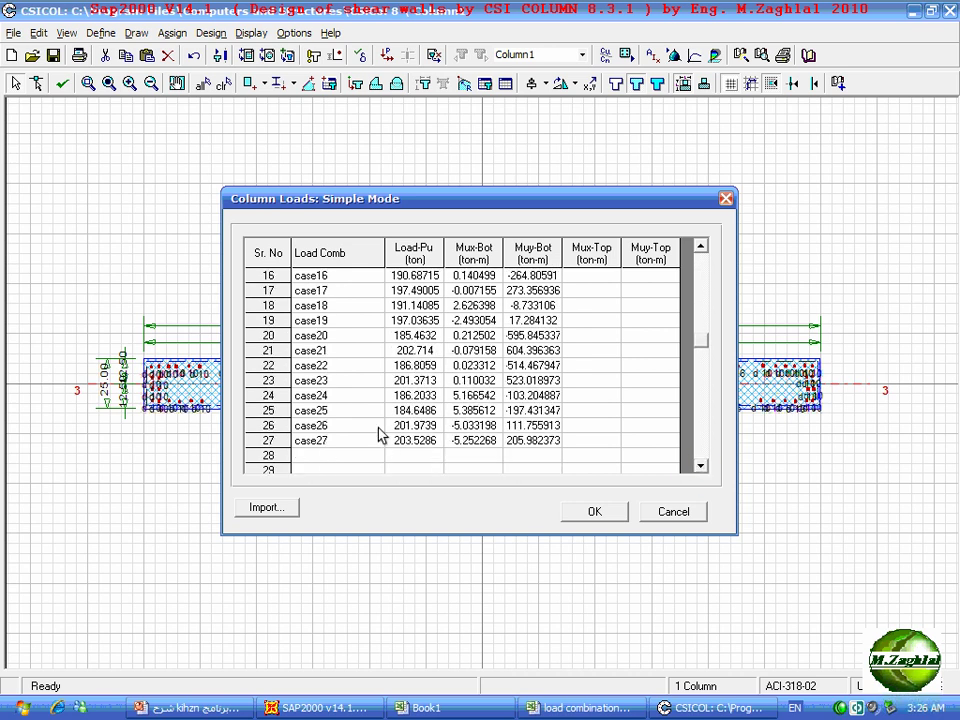
{"action": "left_click", "coordinate": [418, 252]}
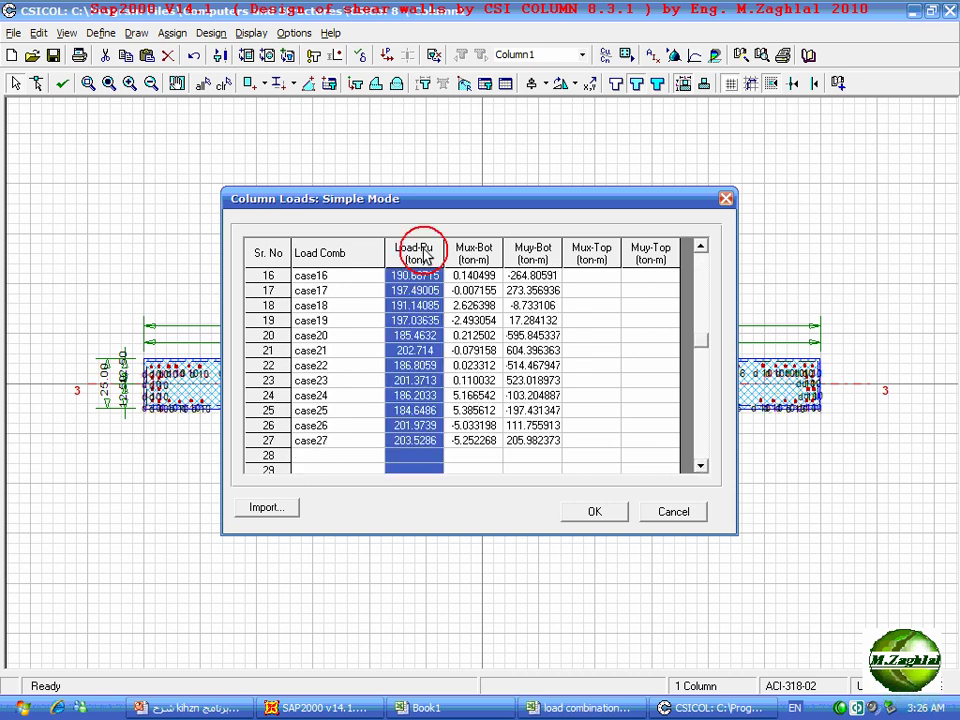
{"action": "left_click", "coordinate": [478, 252]}
{"action": "left_click", "coordinate": [530, 255]}
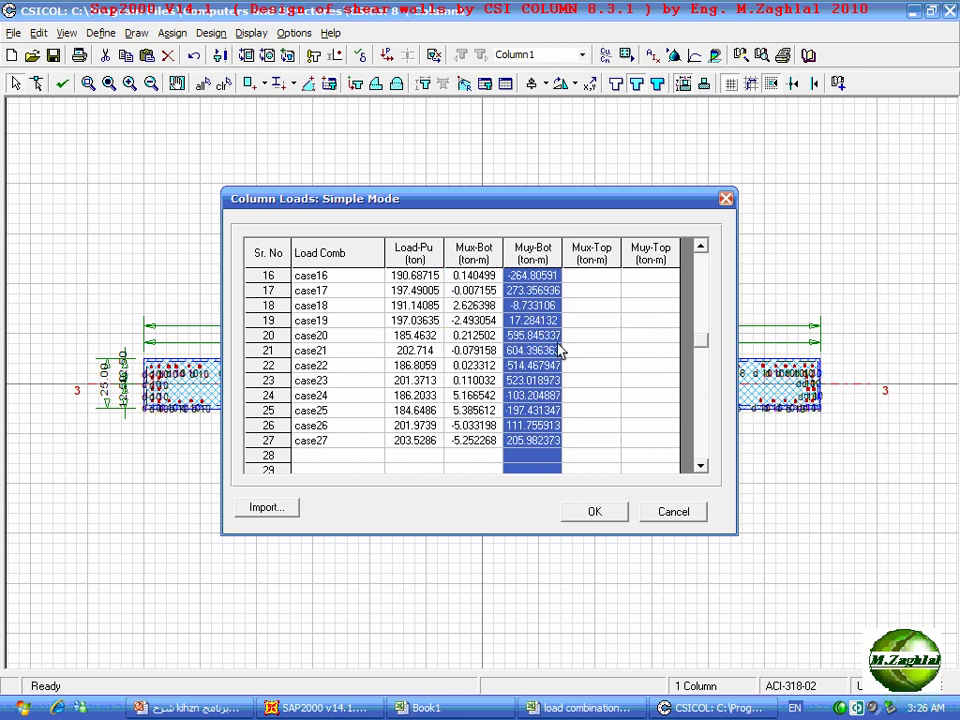
{"action": "left_click", "coordinate": [596, 512]}
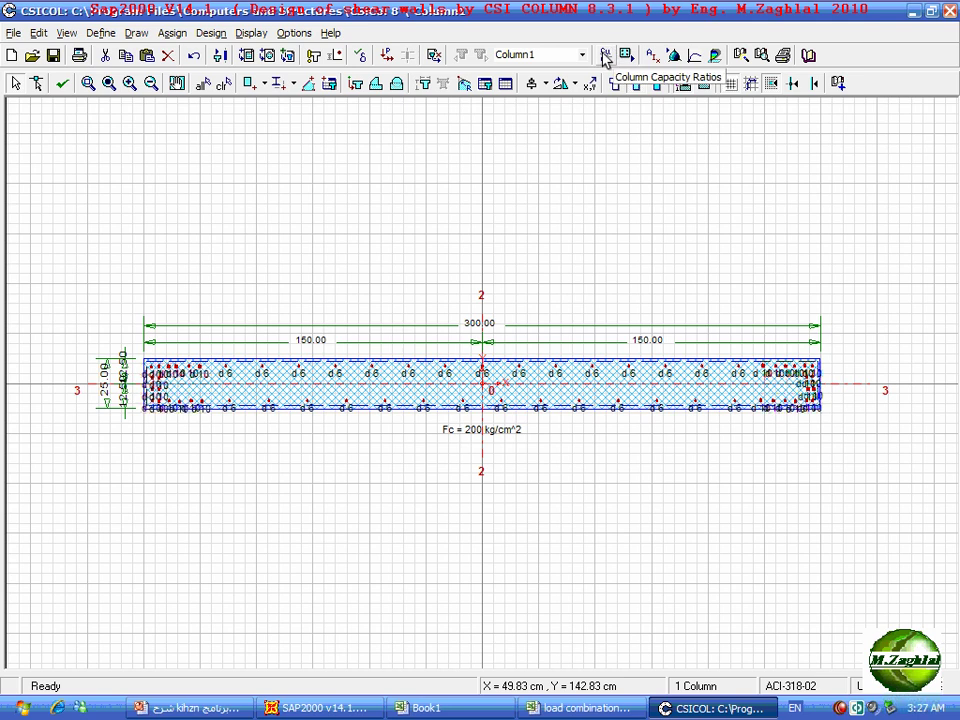
Calculate the column capacity ratios, examine the ratio of each load case at the bottom end, and close the results
{"action": "left_click", "coordinate": [212, 33]}
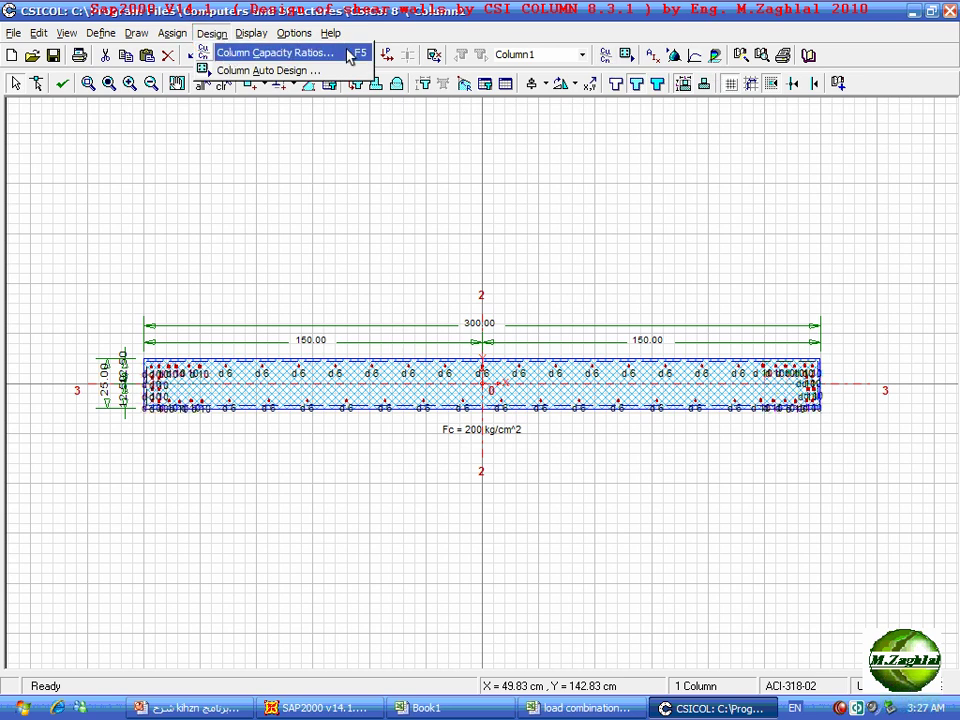
{"action": "left_click", "coordinate": [278, 54]}
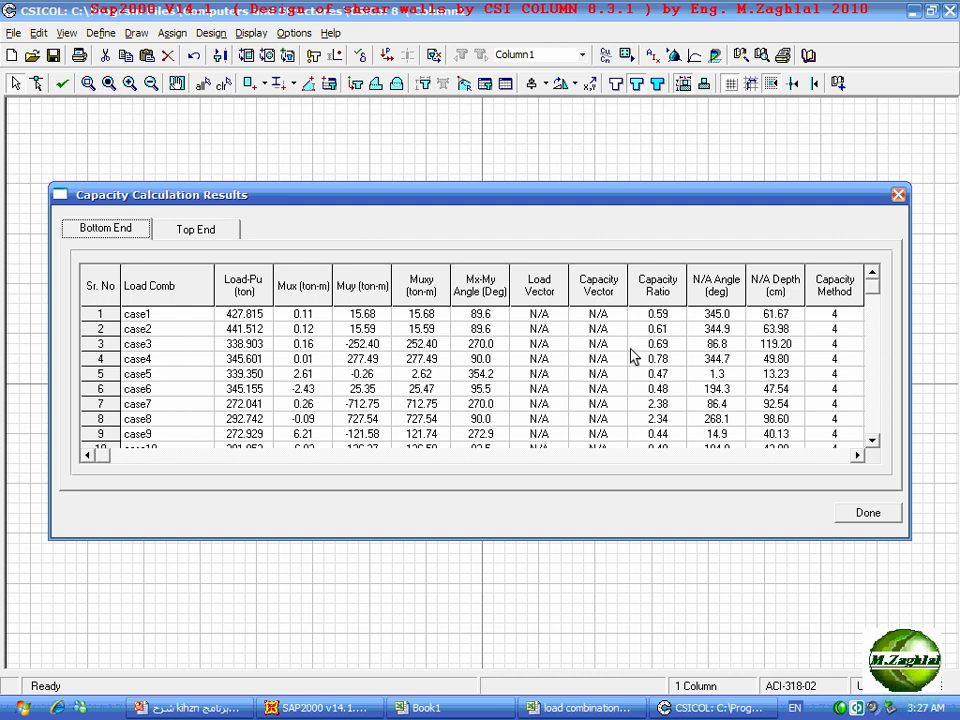
{"action": "left_click", "coordinate": [660, 280]}
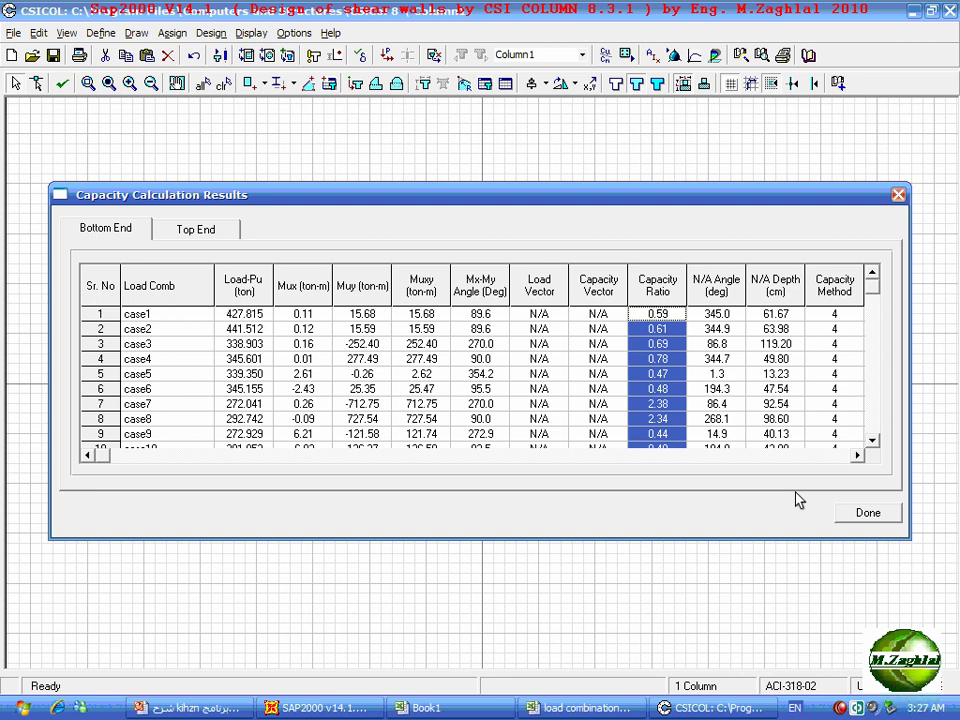
{"action": "left_click", "coordinate": [659, 406]}
{"action": "left_click", "coordinate": [655, 440]}
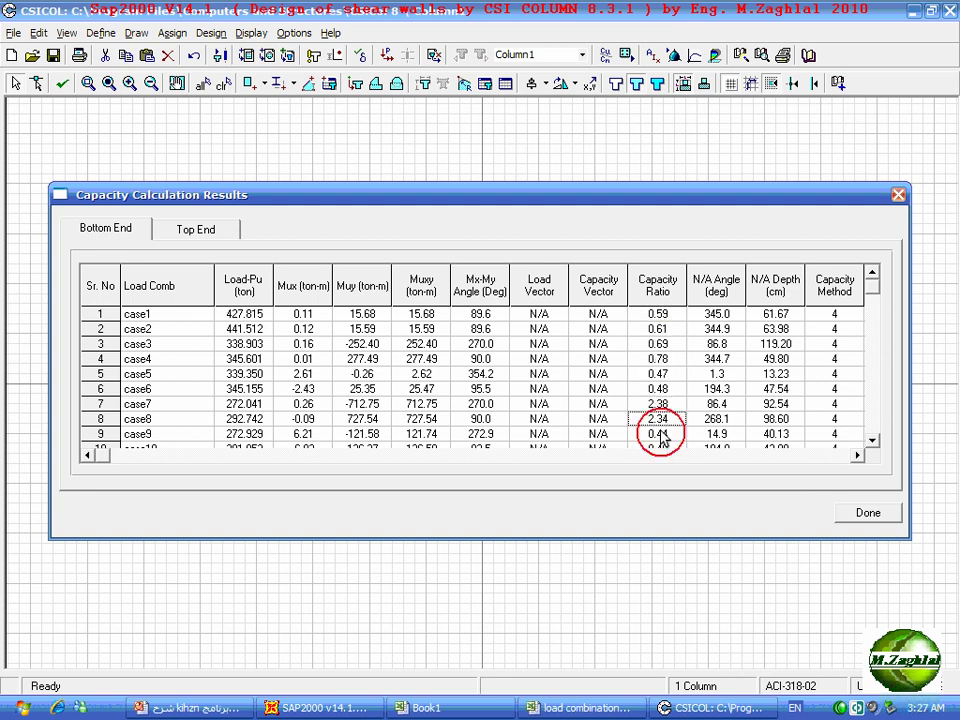
{"action": "left_click", "coordinate": [872, 441]}
{"action": "left_click", "coordinate": [872, 441]}
{"action": "left_click", "coordinate": [872, 441]}
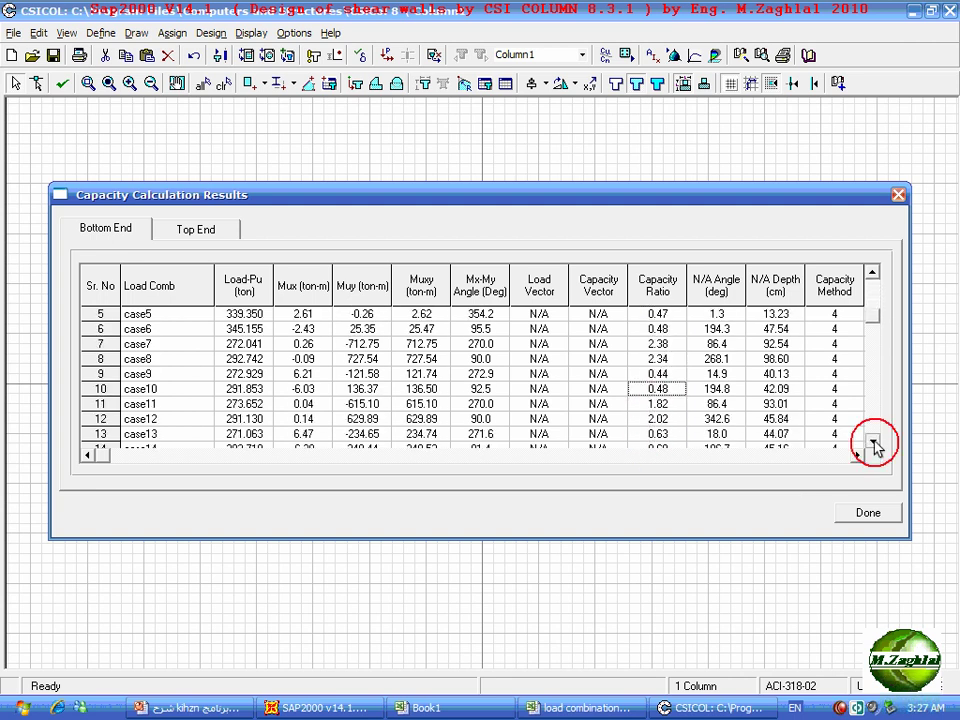
{"action": "left_click", "coordinate": [872, 441]}
{"action": "left_click", "coordinate": [872, 441]}
{"action": "left_click", "coordinate": [872, 441]}
{"action": "left_click", "coordinate": [872, 441]}
{"action": "left_click", "coordinate": [872, 441]}
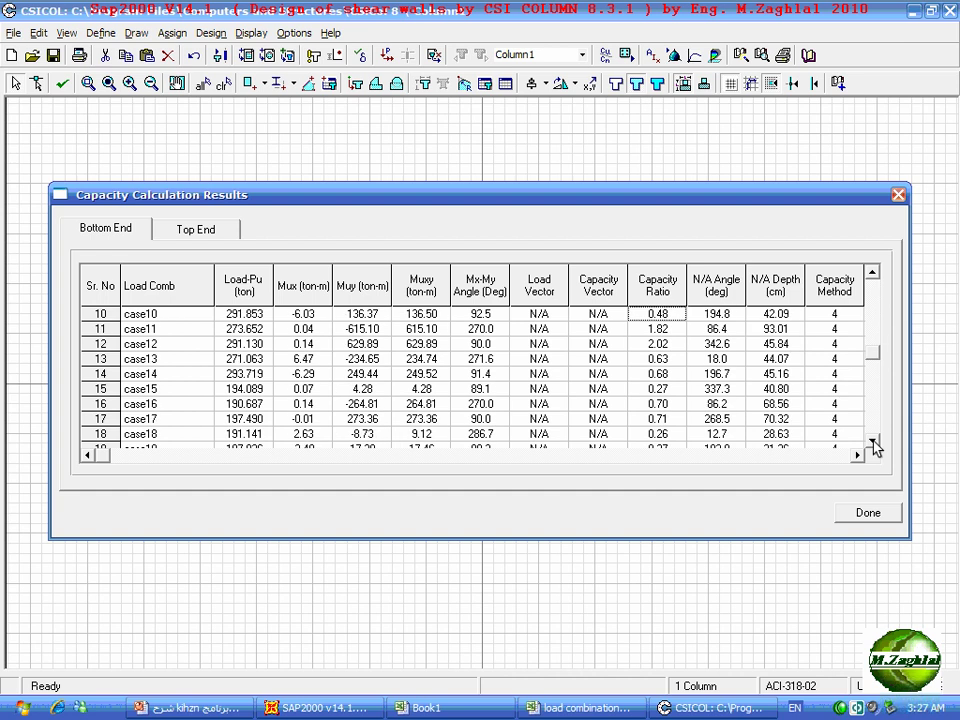
{"action": "left_click", "coordinate": [883, 515]}
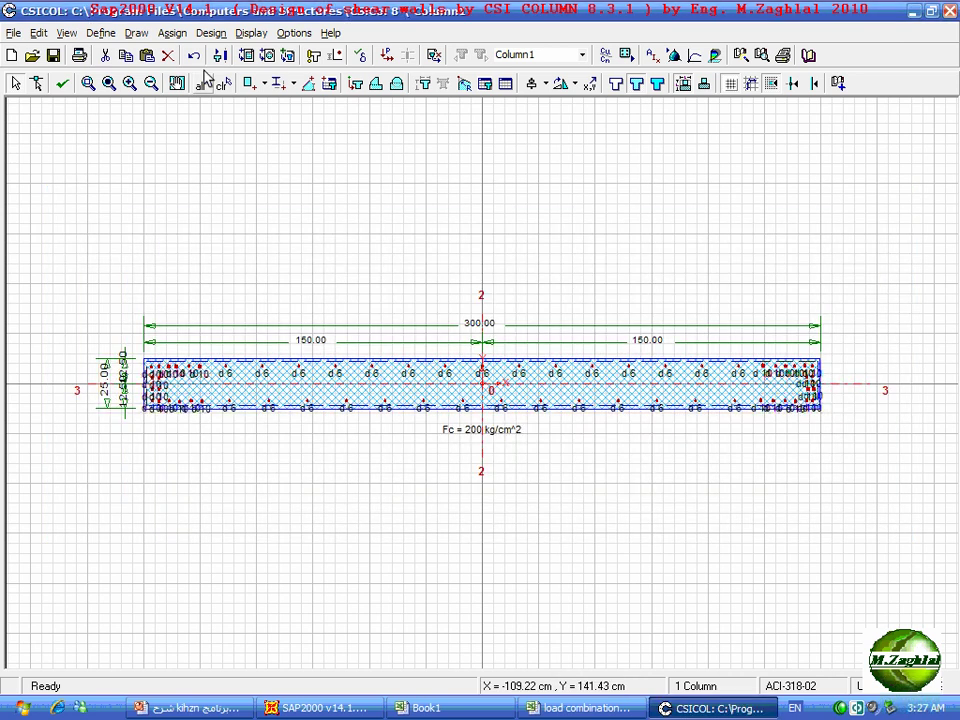
Open the column auto design and enable starting from the current section state and updating the section display after every iteration
{"action": "left_click", "coordinate": [211, 34]}
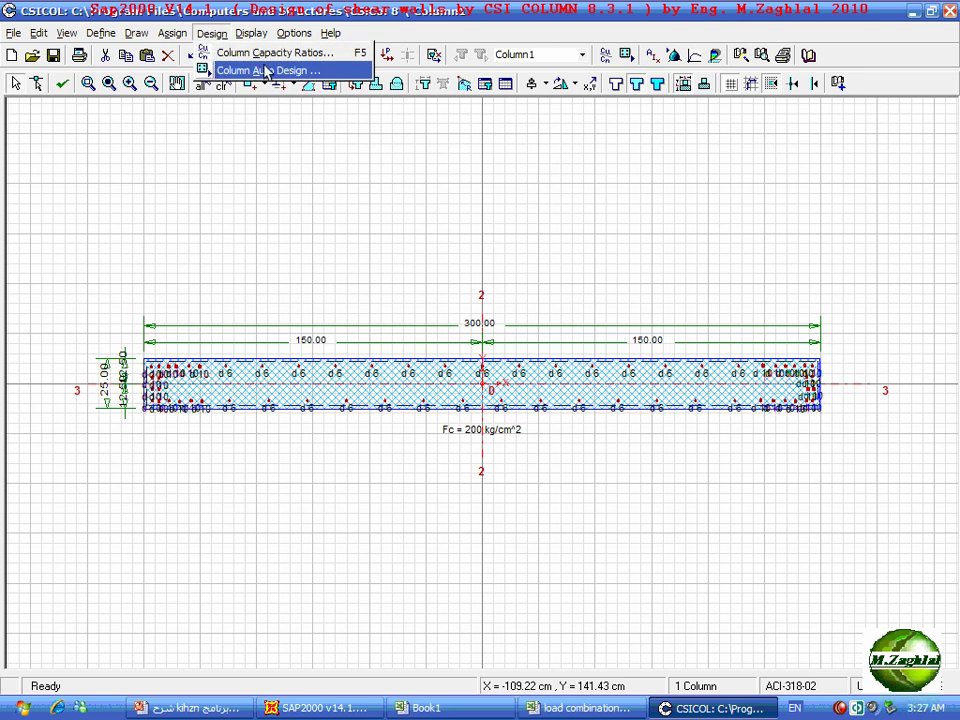
{"action": "left_click", "coordinate": [380, 28]}
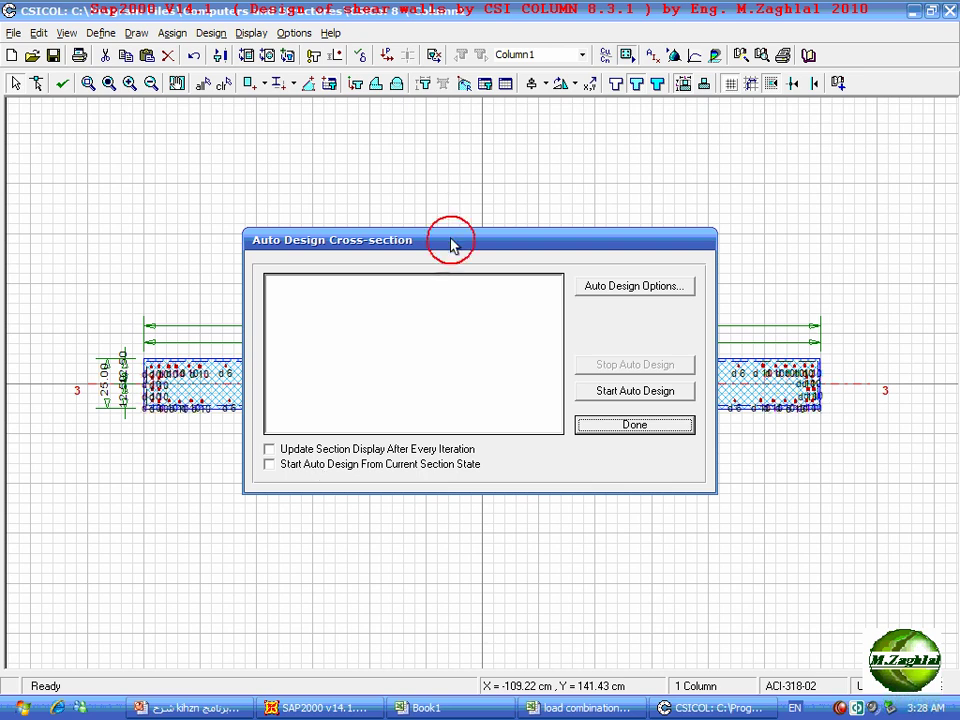
{"action": "left_click_drag", "start_coordinate": [450, 242], "coordinate": [536, 26]}
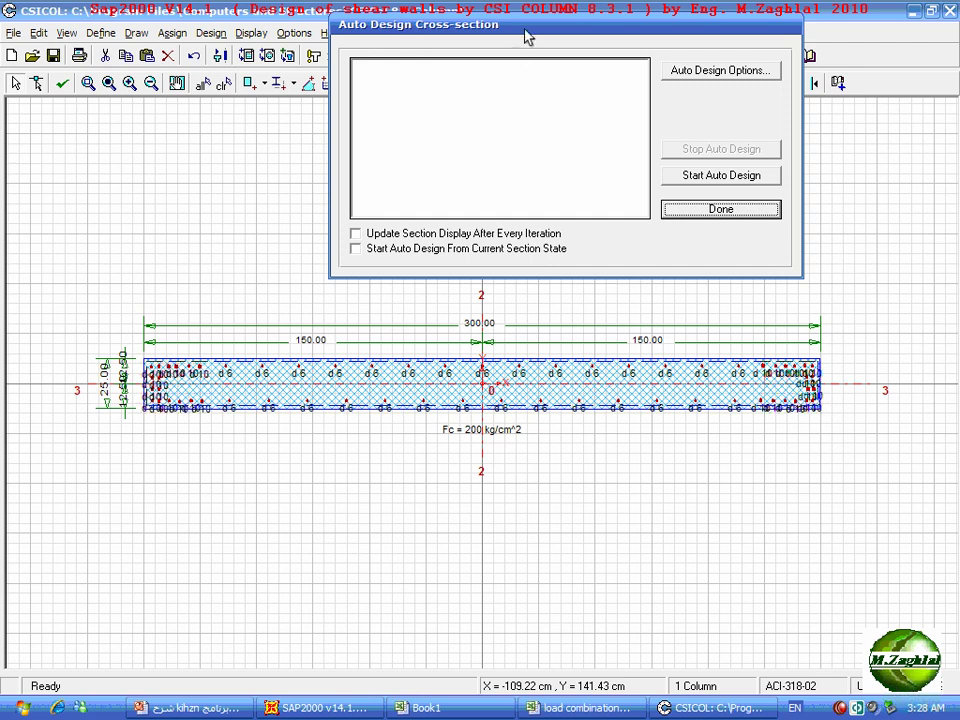
{"action": "left_click_drag", "start_coordinate": [523, 30], "coordinate": [515, 46]}
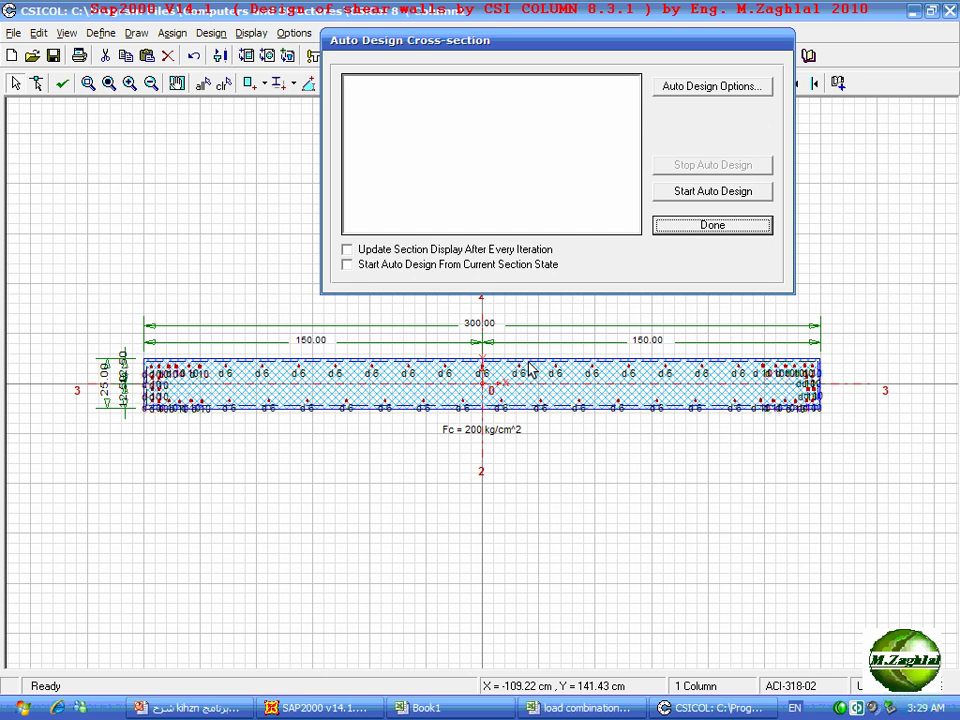
{"action": "left_click_drag", "start_coordinate": [575, 44], "coordinate": [518, 59]}
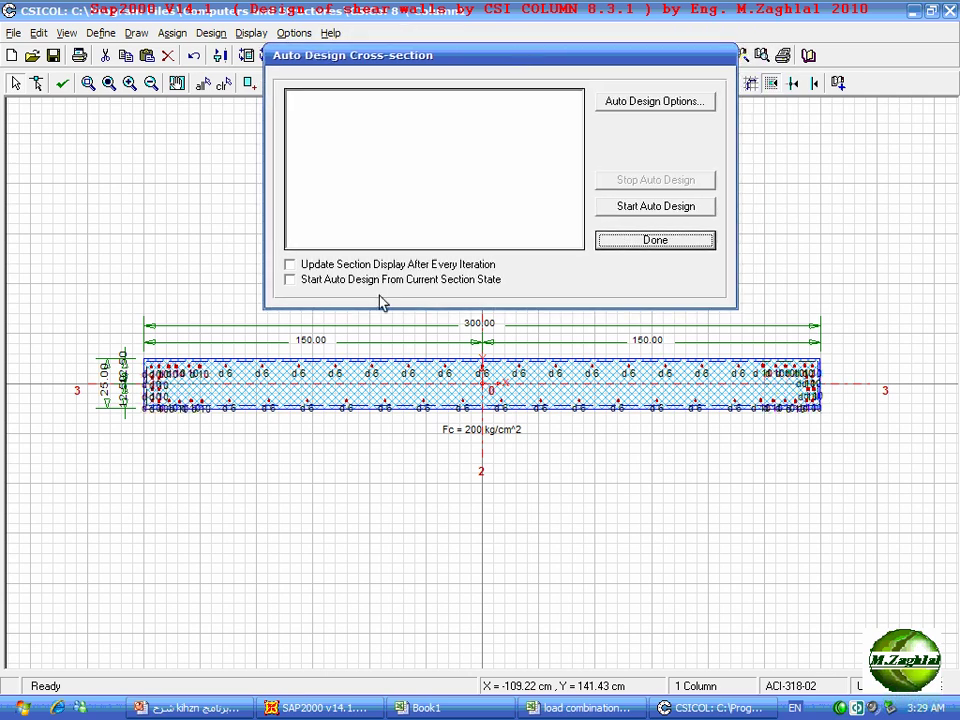
{"action": "left_click", "coordinate": [332, 287]}
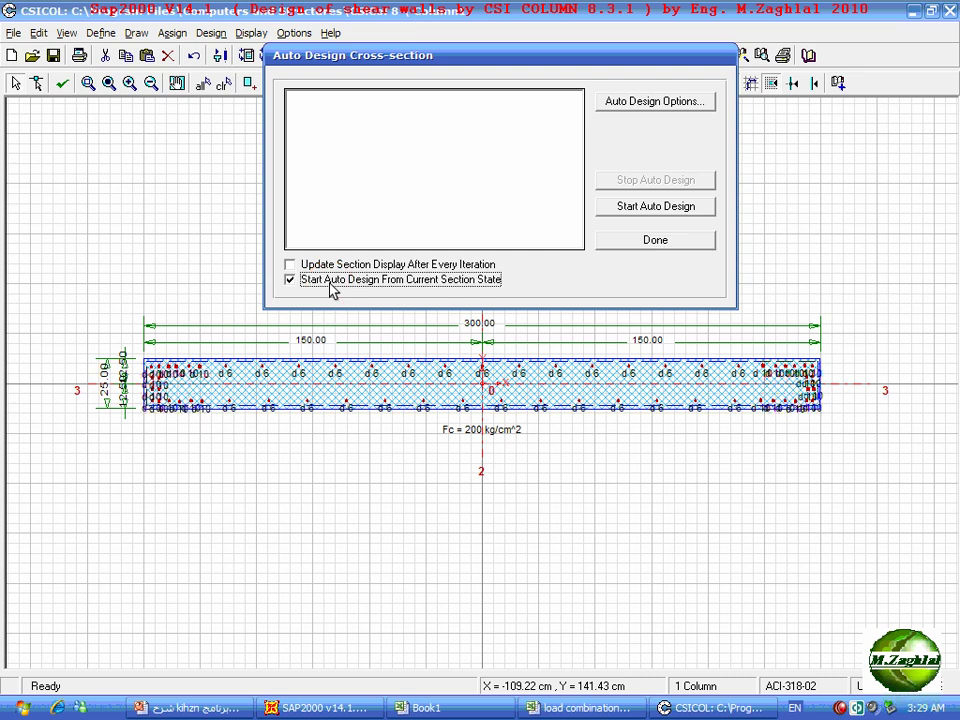
{"action": "left_click", "coordinate": [336, 265]}
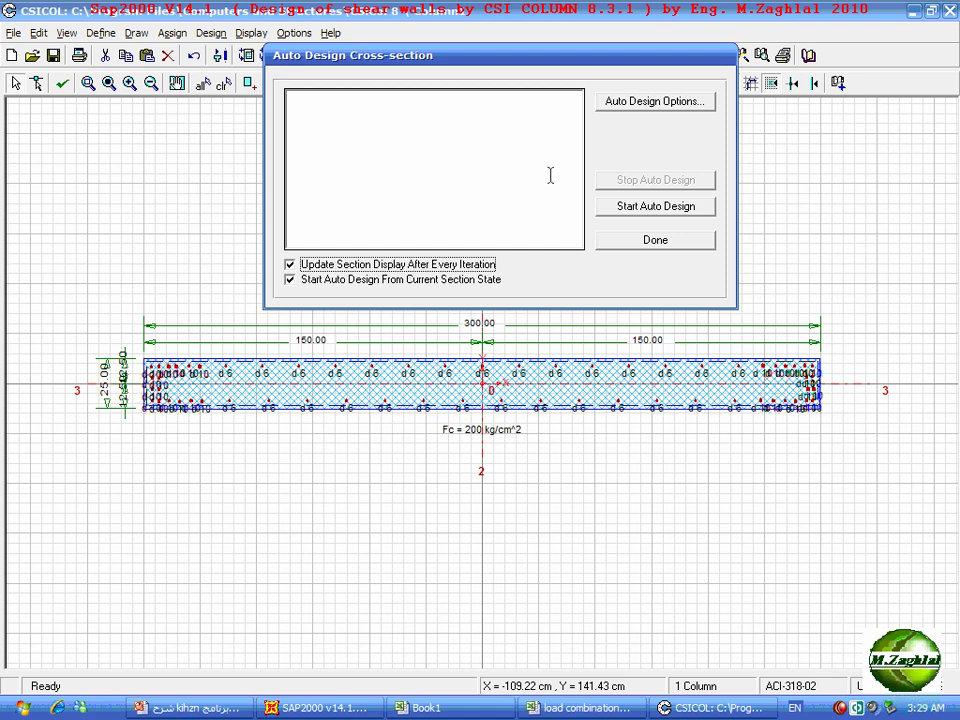
In the auto design options, turn off increasing the overall height (H) and the overall width (B) of the section
{"action": "left_click", "coordinate": [641, 104]}
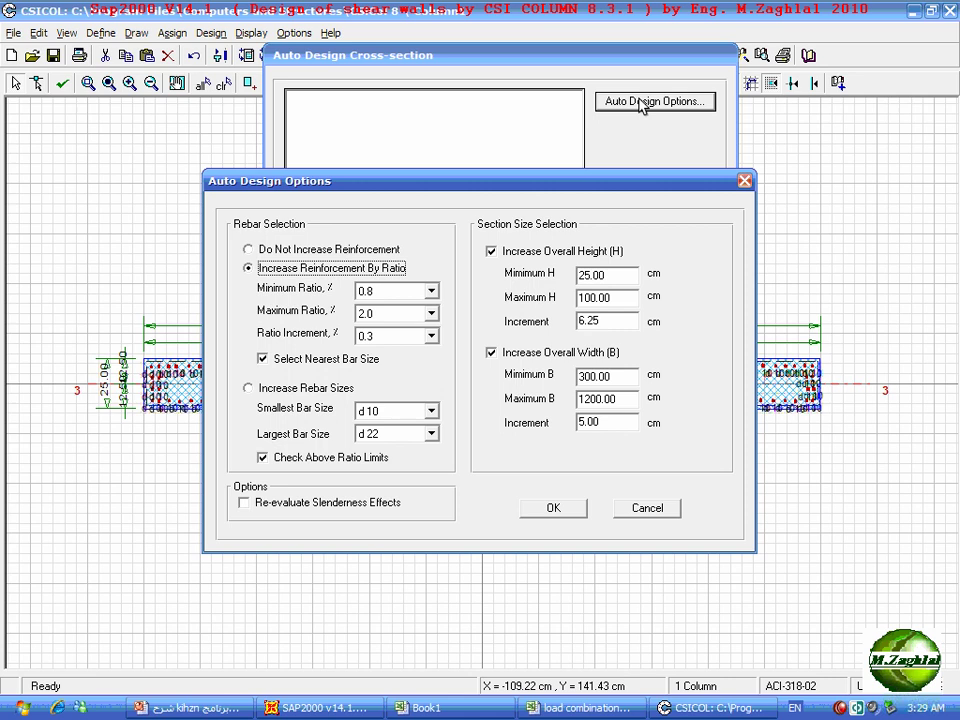
{"action": "left_click", "coordinate": [505, 254]}
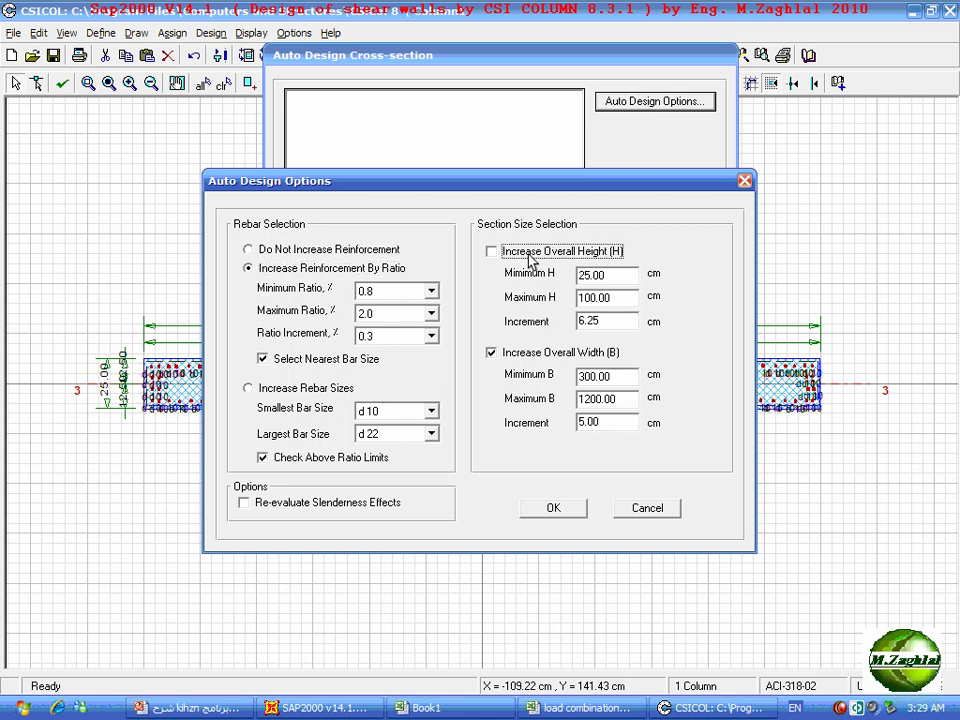
{"action": "left_click", "coordinate": [532, 356]}
{"action": "left_click_drag", "start_coordinate": [521, 191], "coordinate": [572, 25]}
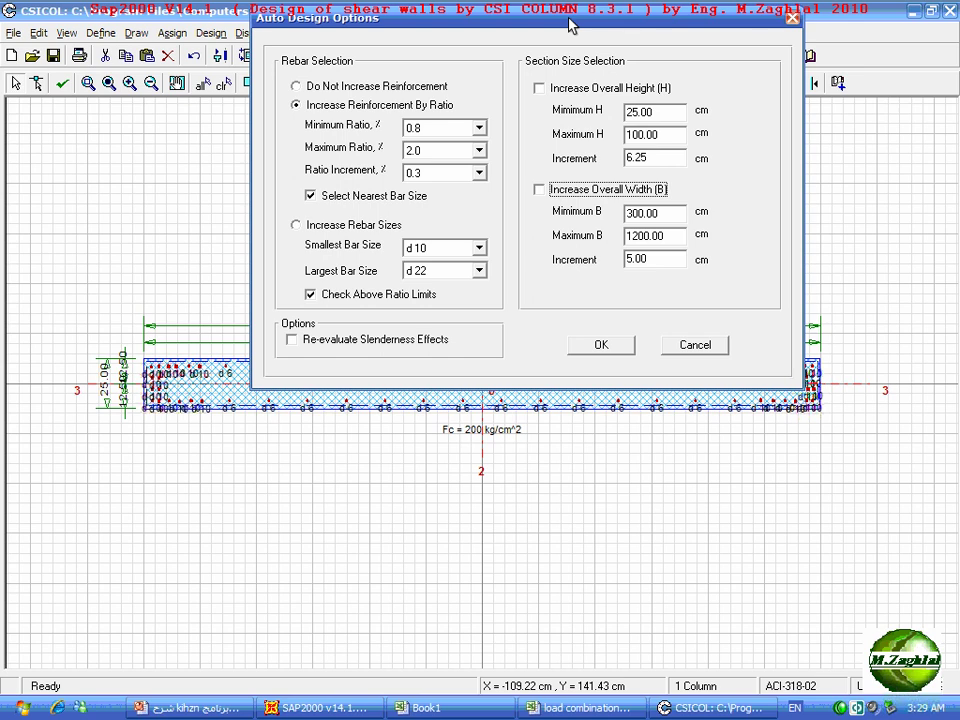
{"action": "left_click_drag", "start_coordinate": [570, 22], "coordinate": [565, 15]}
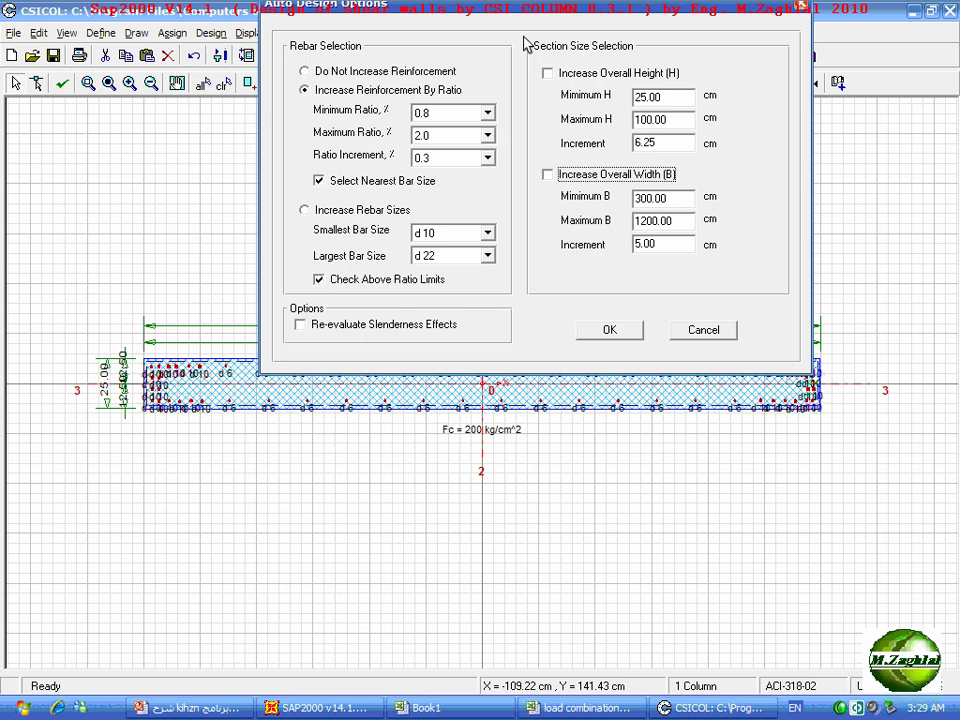
{"action": "left_click", "coordinate": [533, 12]}
{"action": "left_click_drag", "start_coordinate": [533, 12], "coordinate": [533, 17]}
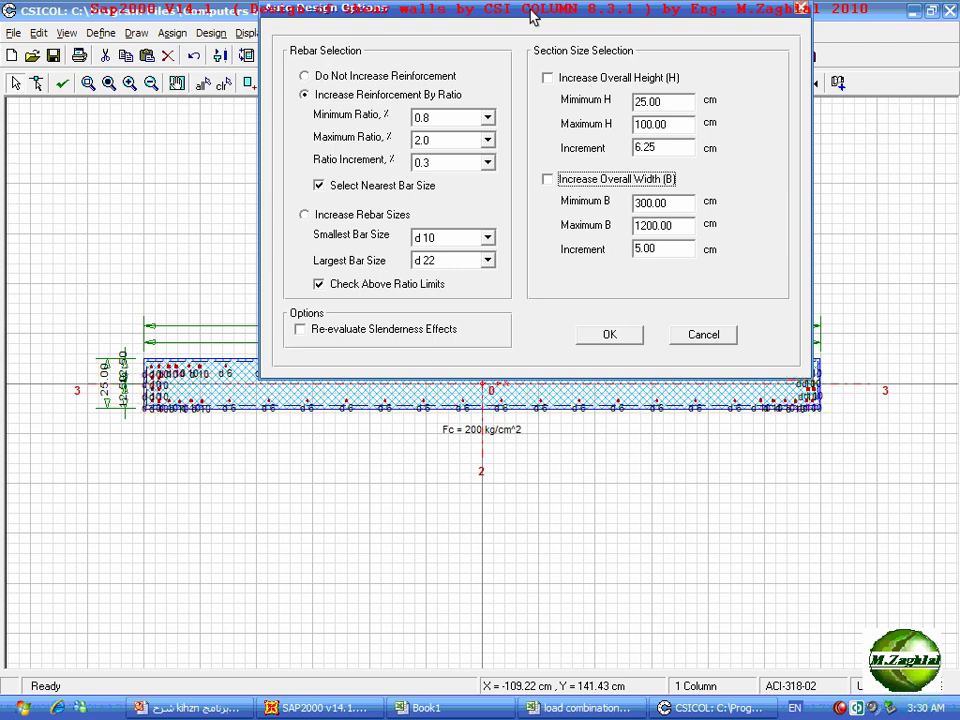
Set the auto design's minimum reinforcement ratio to 0.4% and its maximum ratio to 5.0%
{"action": "left_click", "coordinate": [487, 117]}
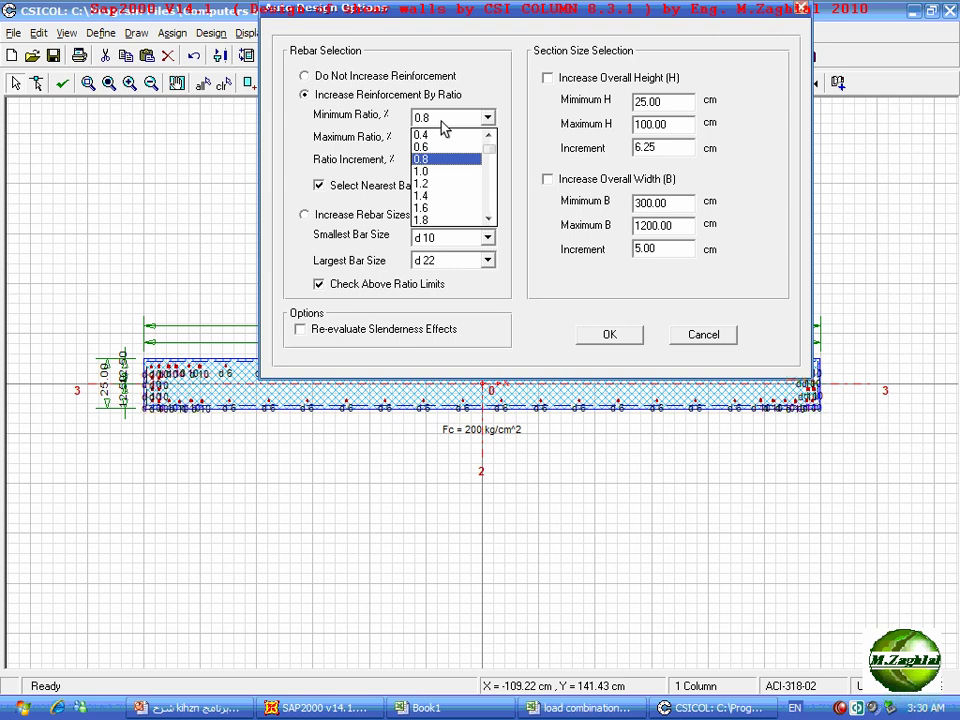
{"action": "left_click", "coordinate": [450, 133]}
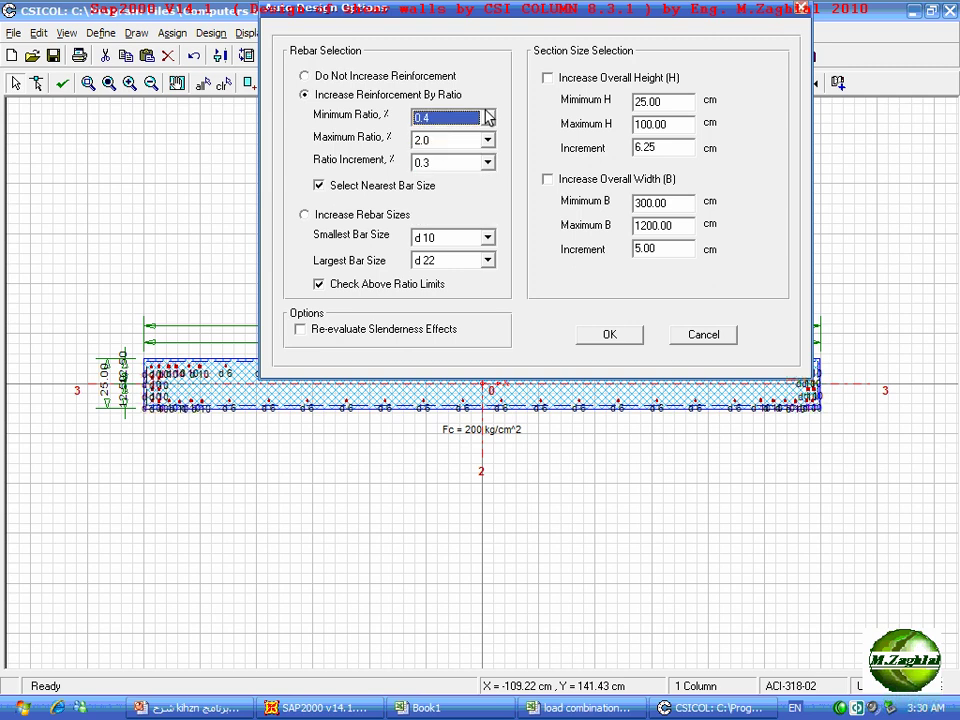
{"action": "left_click", "coordinate": [488, 140]}
{"action": "left_click", "coordinate": [490, 242]}
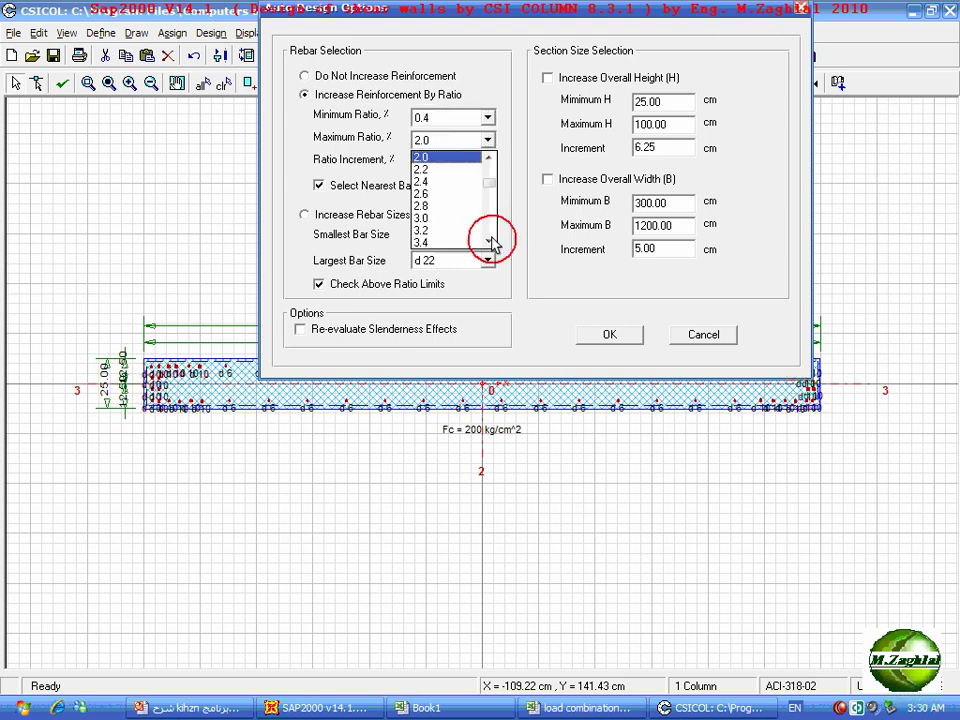
{"action": "left_click", "coordinate": [490, 242]}
{"action": "left_click", "coordinate": [490, 242]}
{"action": "left_click", "coordinate": [490, 242]}
{"action": "left_click", "coordinate": [490, 242]}
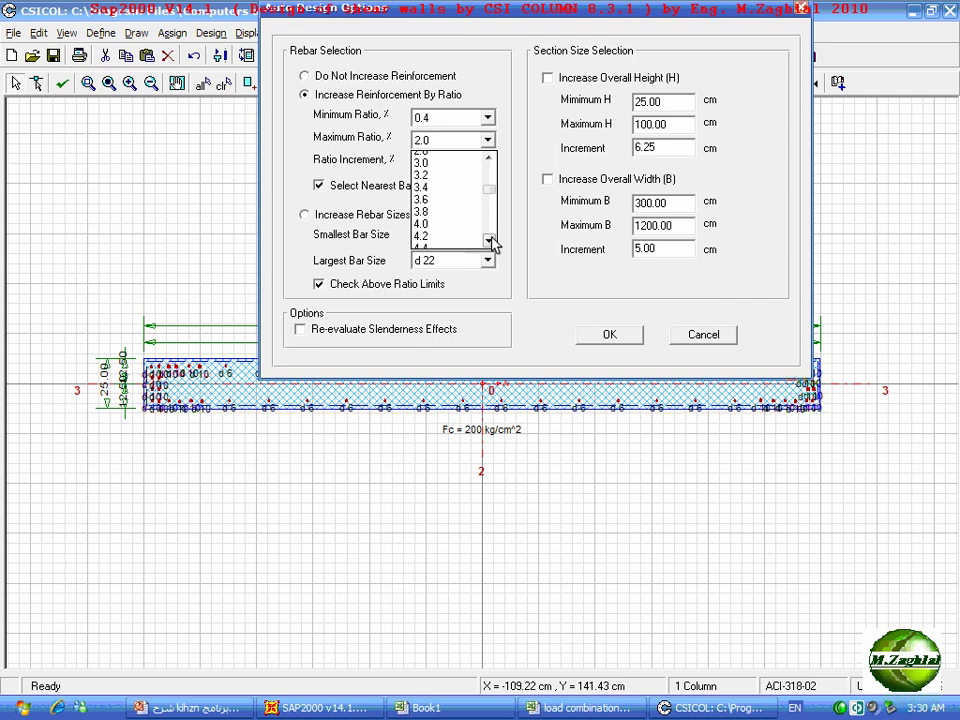
{"action": "left_click", "coordinate": [490, 242]}
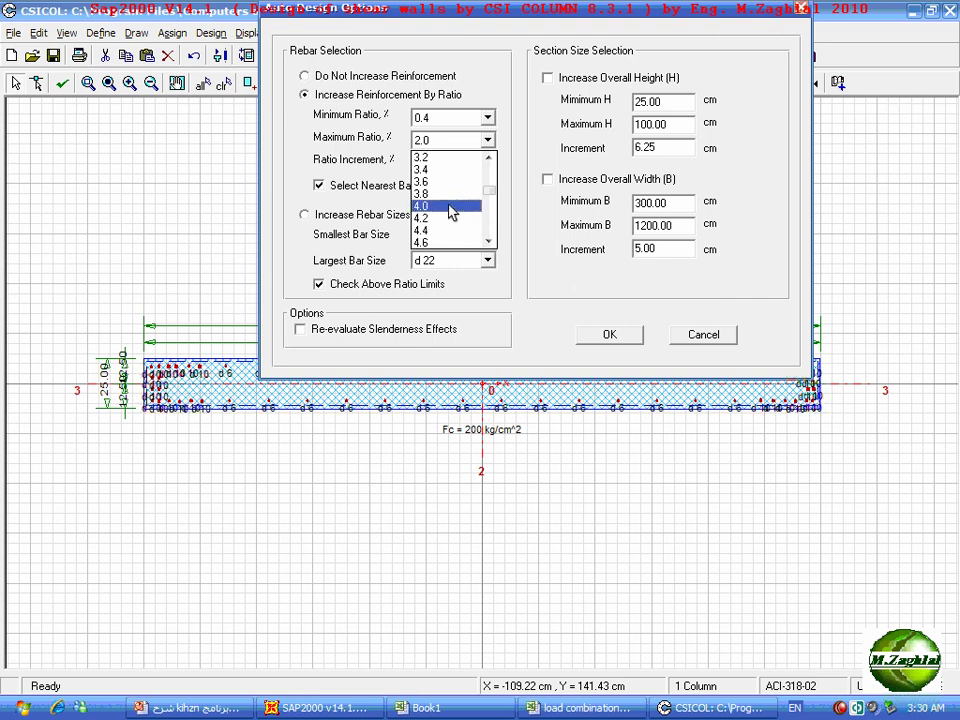
{"action": "scroll", "coordinate": [445, 208], "scroll_direction": "down", "scroll_amount": 2}
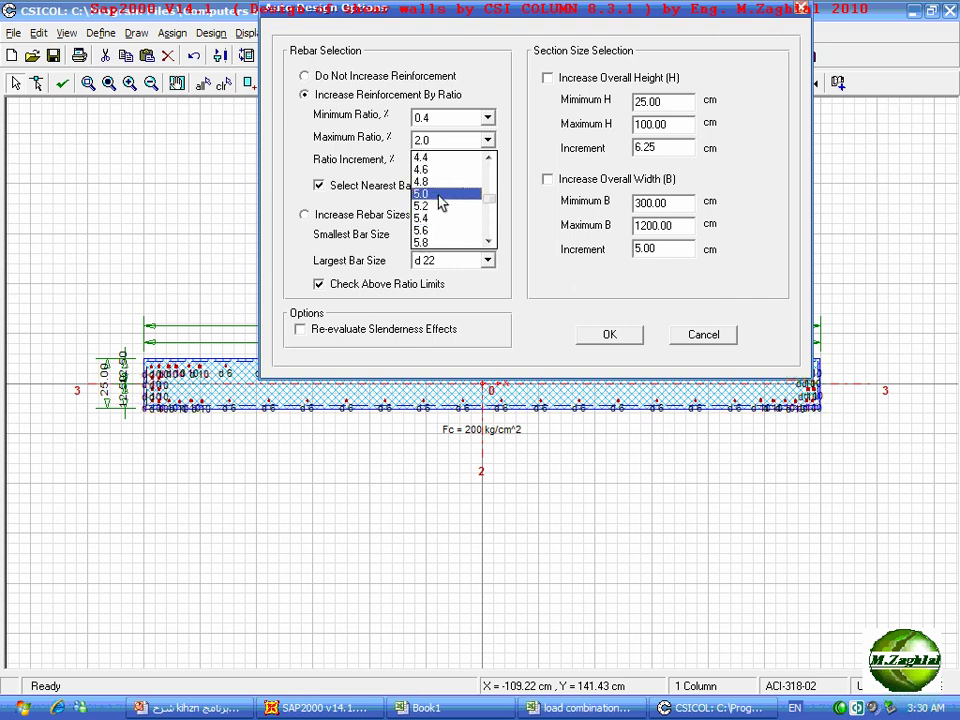
{"action": "left_click", "coordinate": [442, 196]}
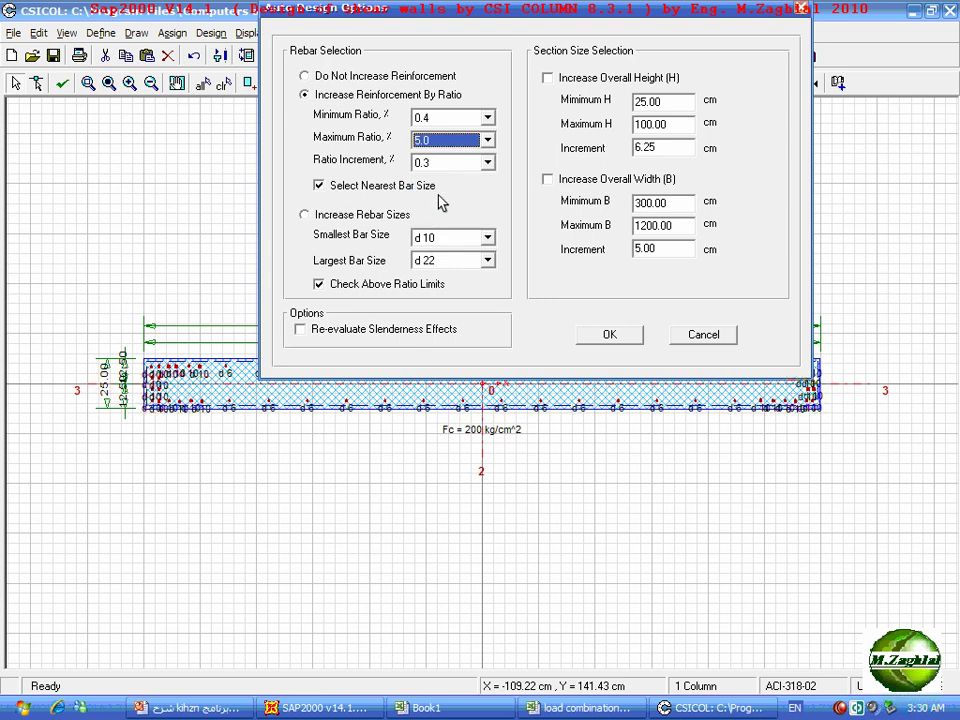
Set the reinforcement ratio increment to 0.1% and change the maximum ratio to 4.0%
{"action": "left_click", "coordinate": [487, 162]}
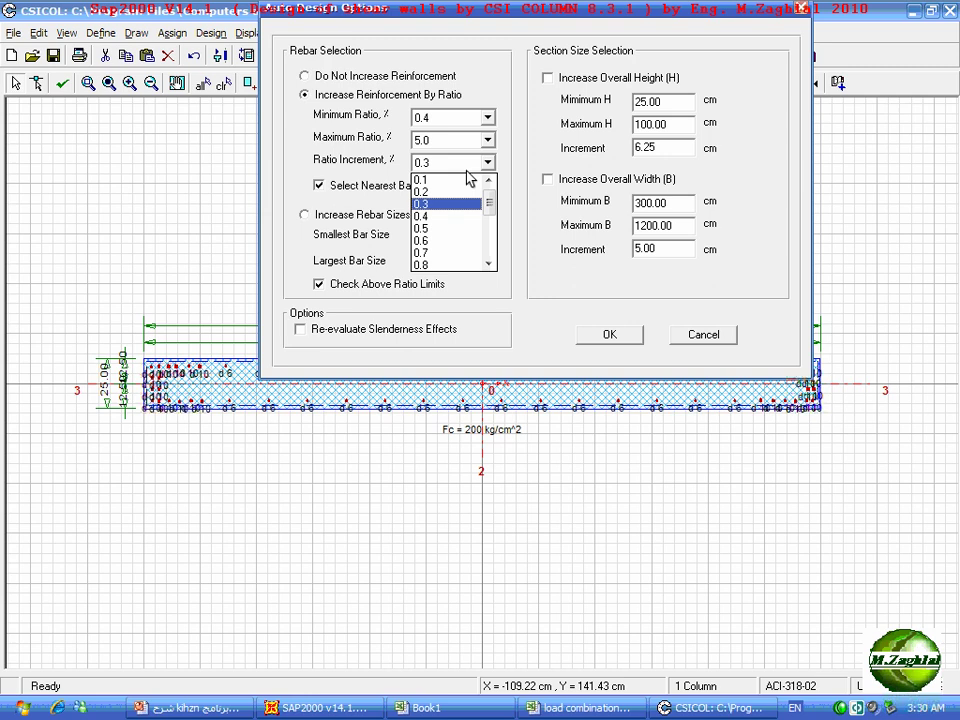
{"action": "left_click", "coordinate": [433, 181]}
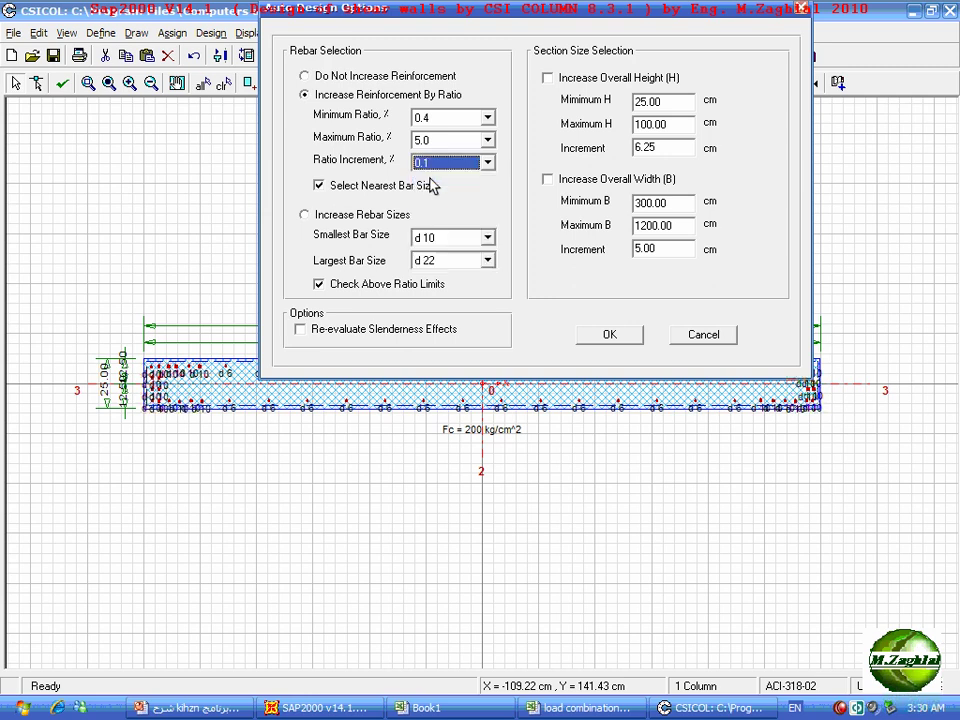
{"action": "left_click", "coordinate": [457, 141]}
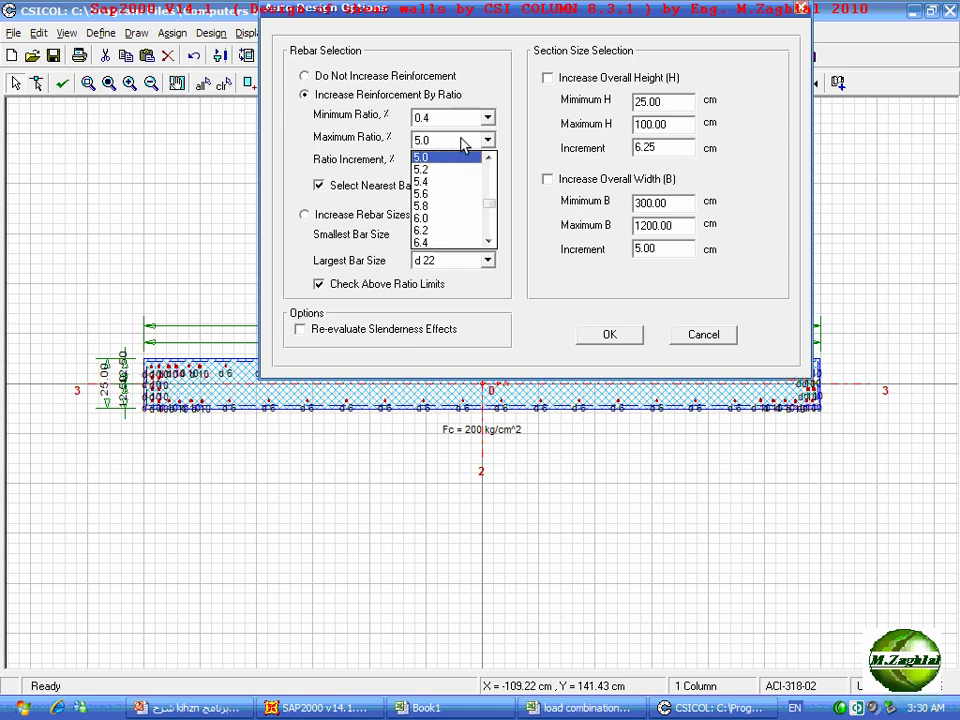
{"action": "scroll", "coordinate": [460, 150], "scroll_direction": "up", "scroll_amount": 2}
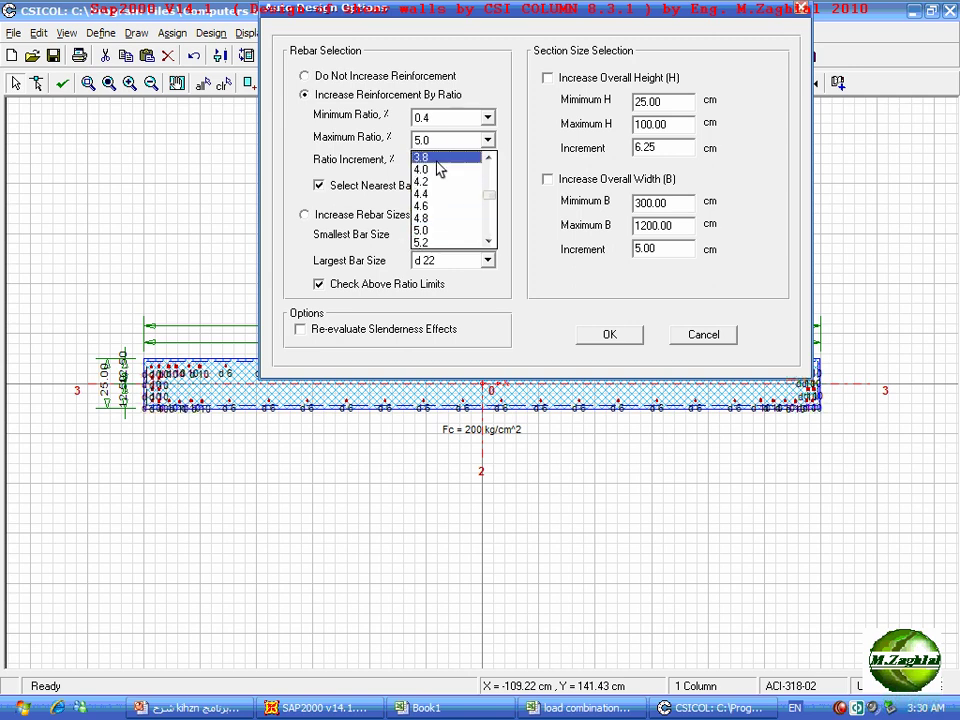
{"action": "left_click", "coordinate": [440, 170]}
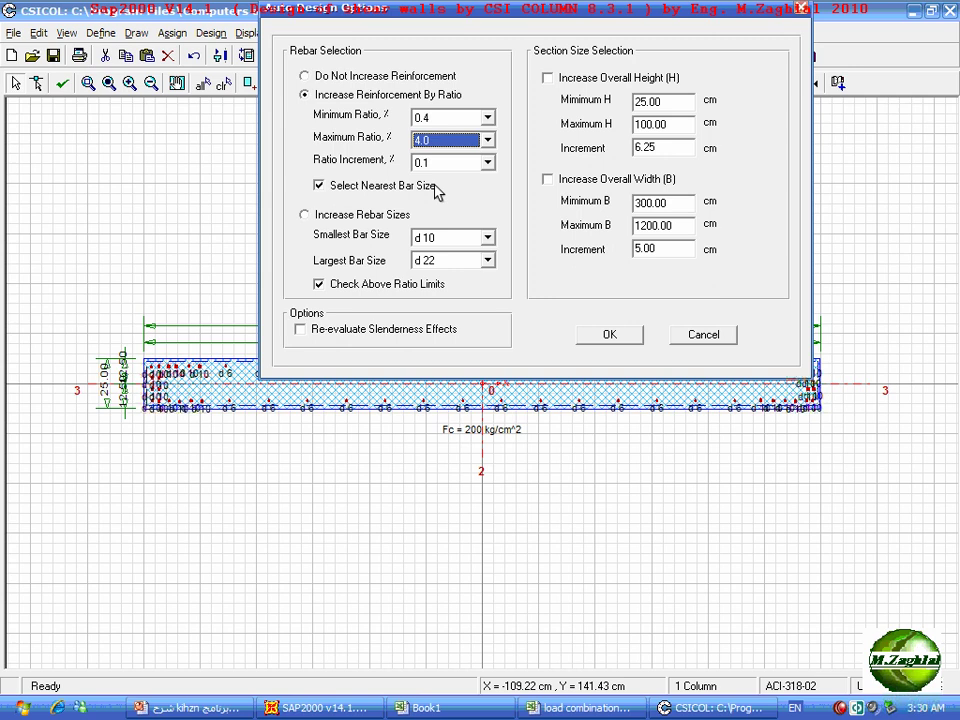
Accept the auto design options, run the auto design of the wall section to completion, and close it
{"action": "left_click", "coordinate": [610, 336]}
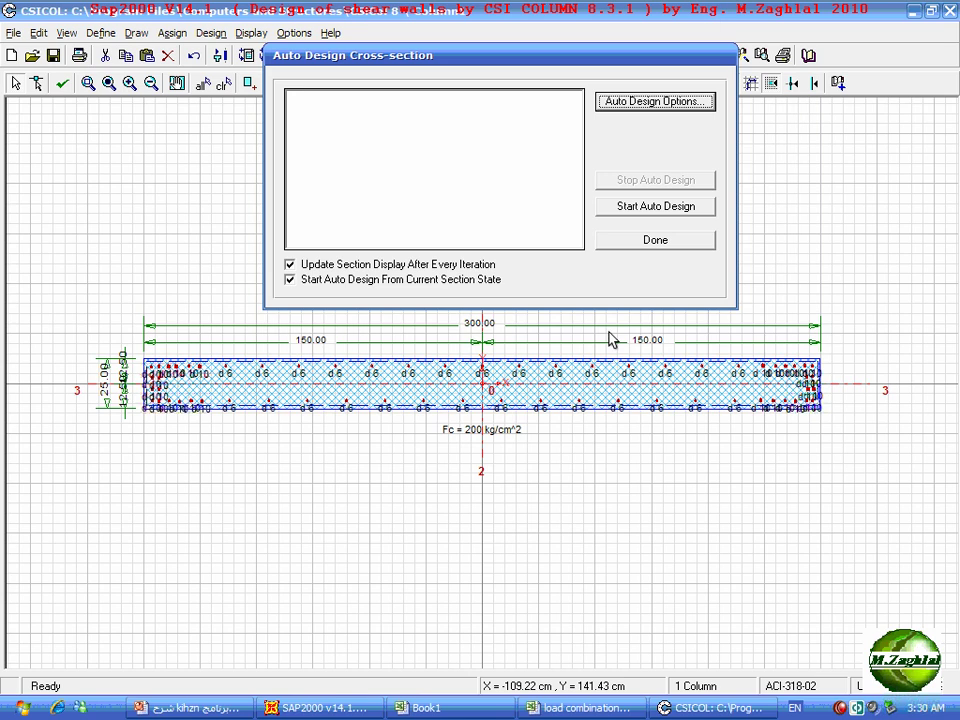
{"action": "left_click", "coordinate": [626, 208]}
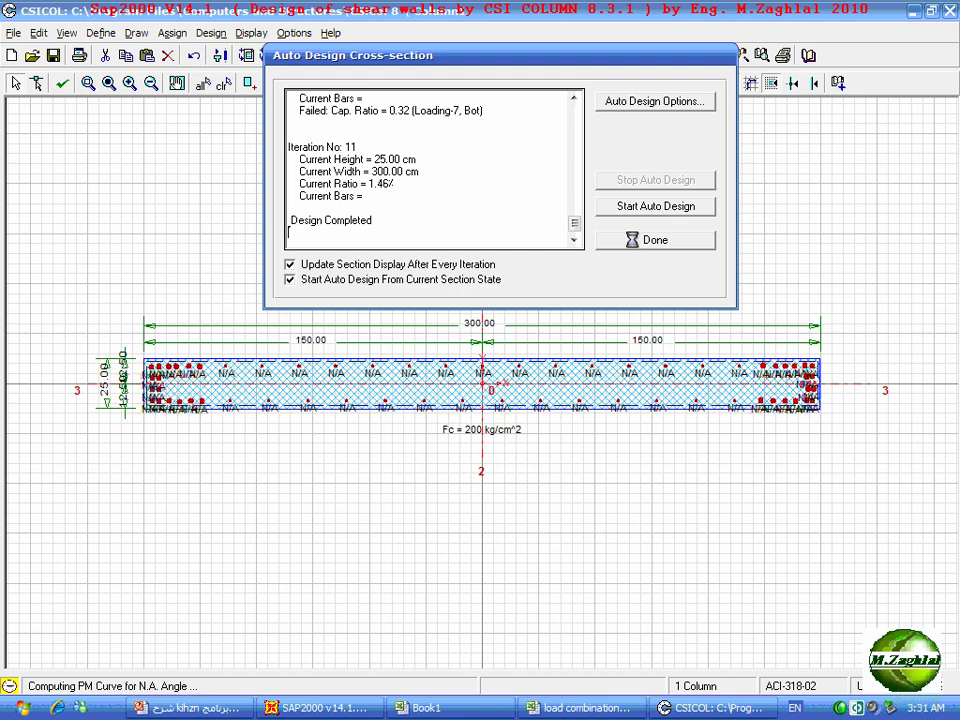
{"action": "left_click", "coordinate": [631, 244]}
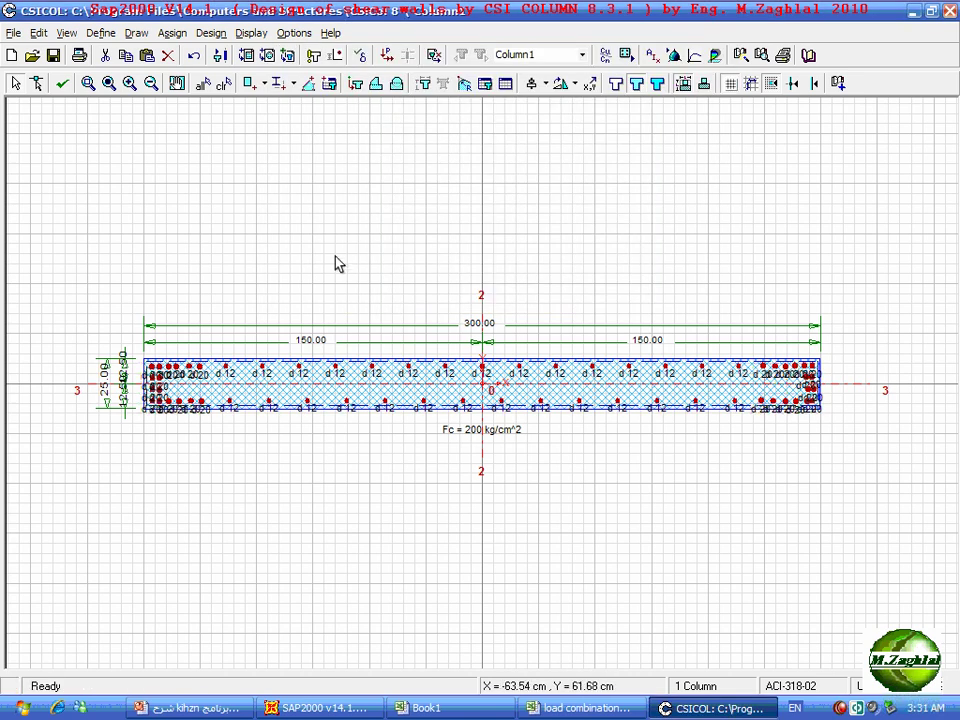
Examine the redesigned bar diameters up close along the wall's web and in its left end zone, and return to the full section
{"action": "left_click", "coordinate": [90, 84]}
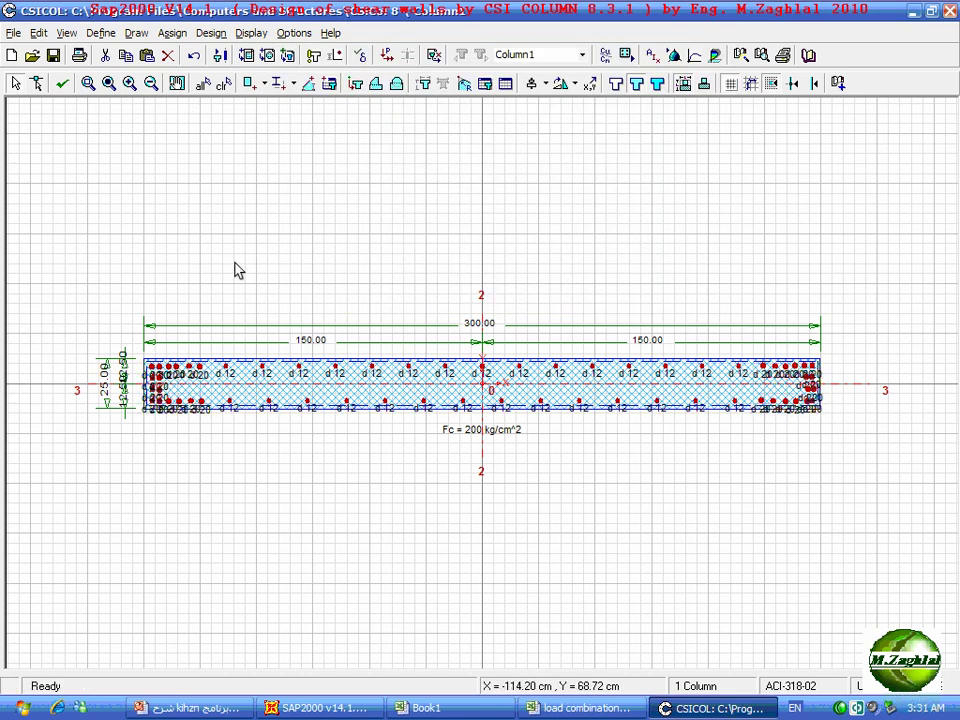
{"action": "left_click_drag", "start_coordinate": [221, 321], "coordinate": [318, 427]}
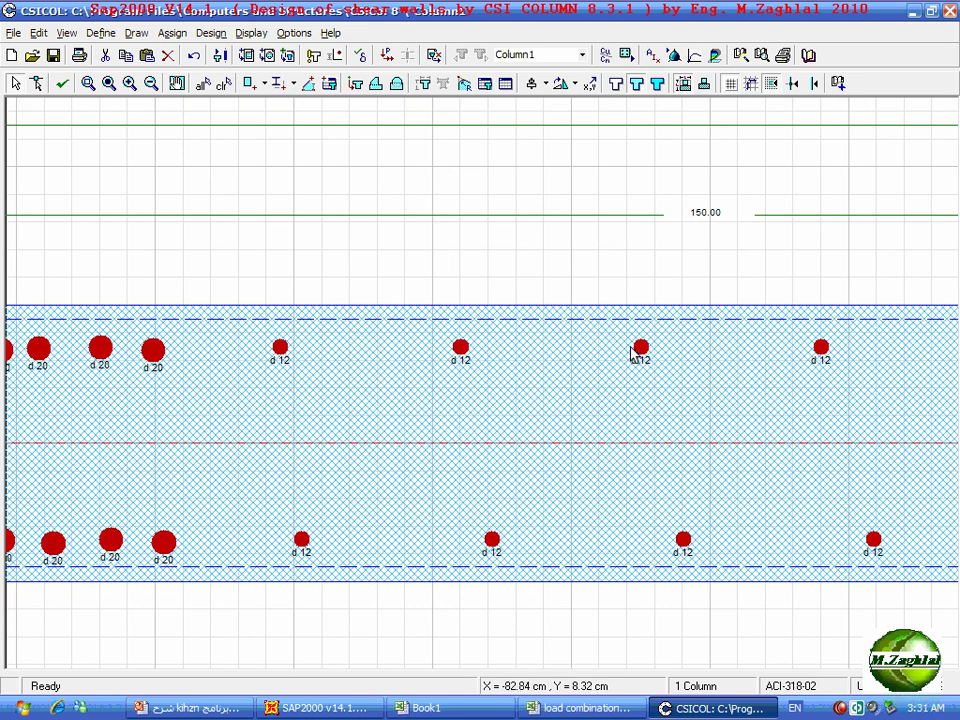
{"action": "left_click", "coordinate": [109, 84]}
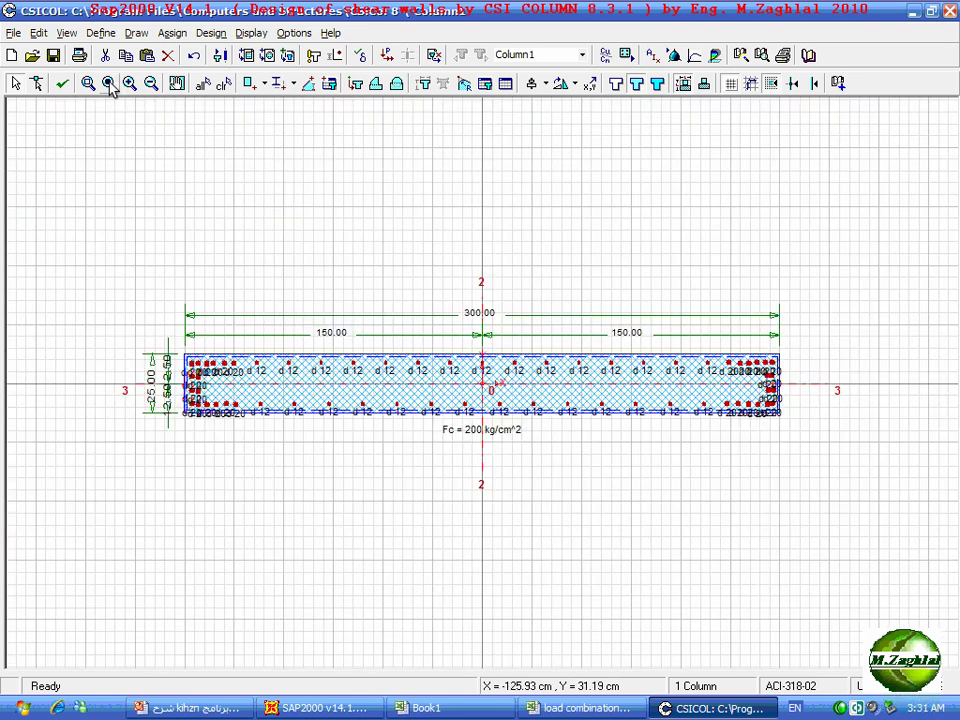
{"action": "left_click", "coordinate": [90, 84]}
{"action": "left_click_drag", "start_coordinate": [129, 321], "coordinate": [246, 439]}
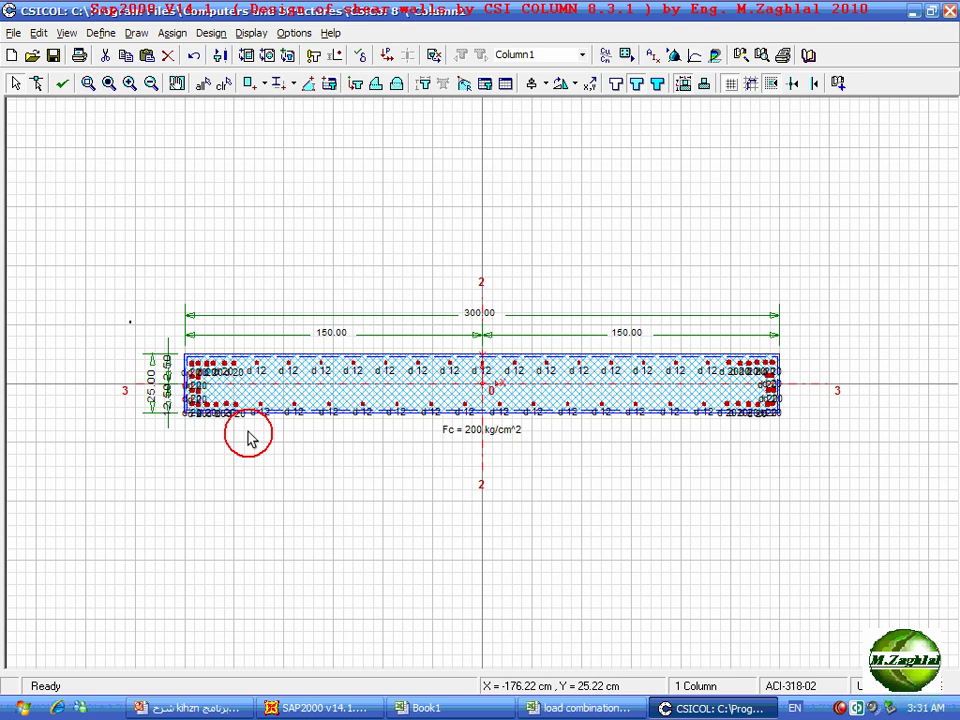
{"action": "left_click", "coordinate": [107, 85]}
{"action": "left_click", "coordinate": [88, 84]}
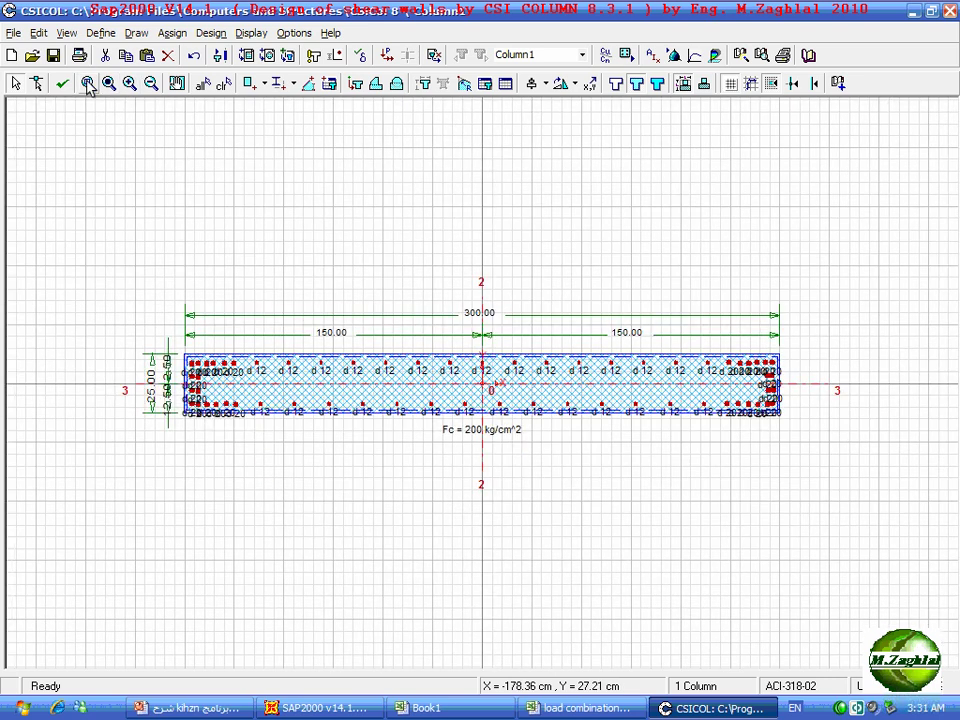
{"action": "left_click_drag", "start_coordinate": [150, 317], "coordinate": [254, 433]}
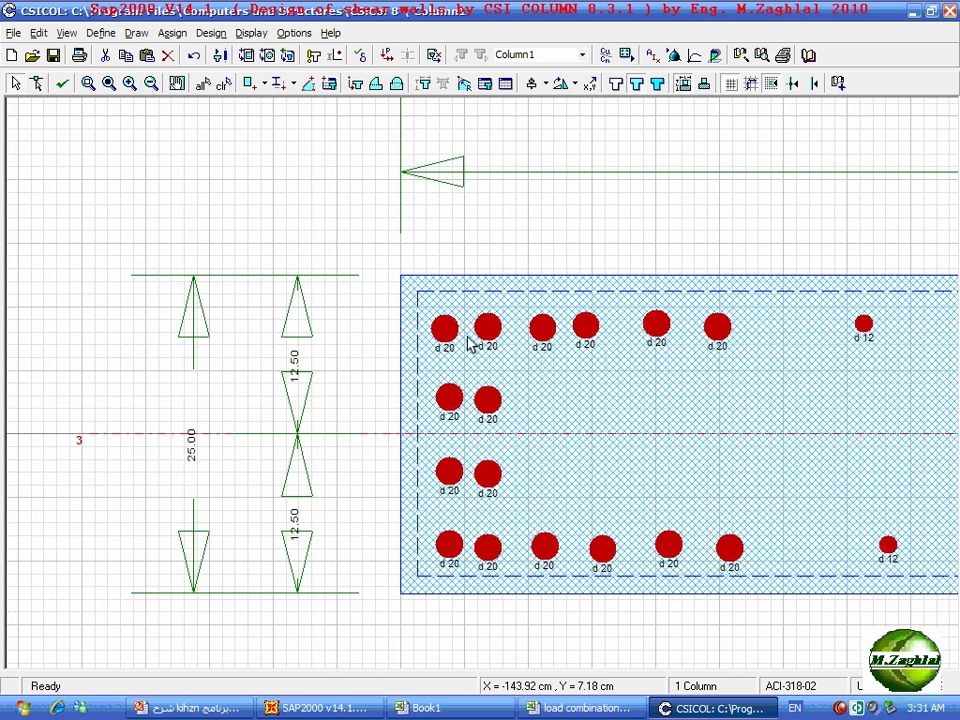
{"action": "left_click", "coordinate": [108, 84]}
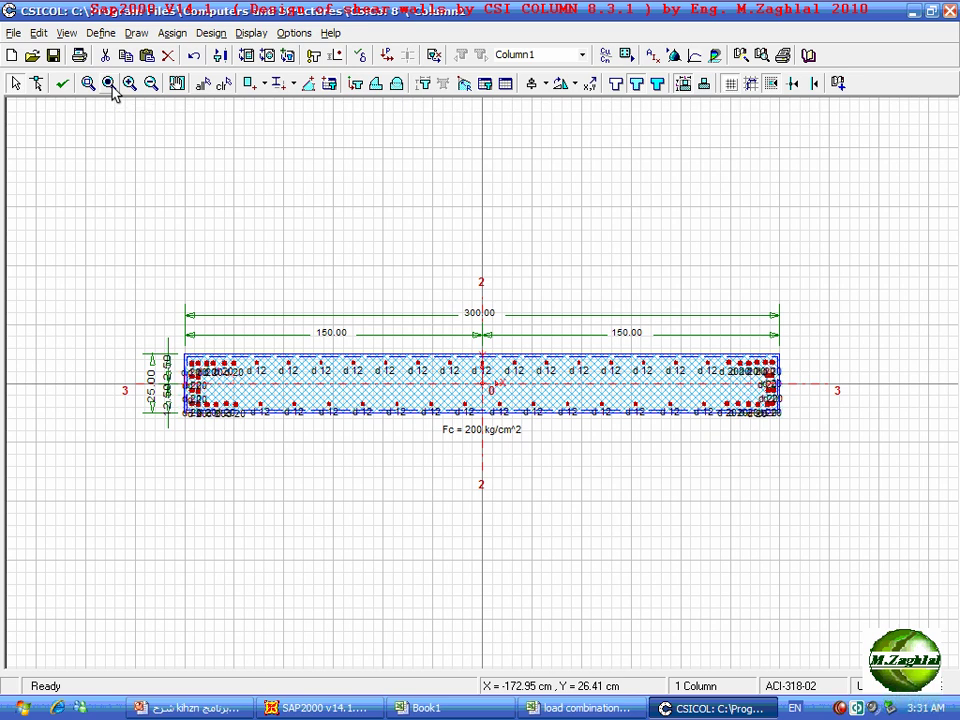
{"action": "left_click", "coordinate": [155, 336]}
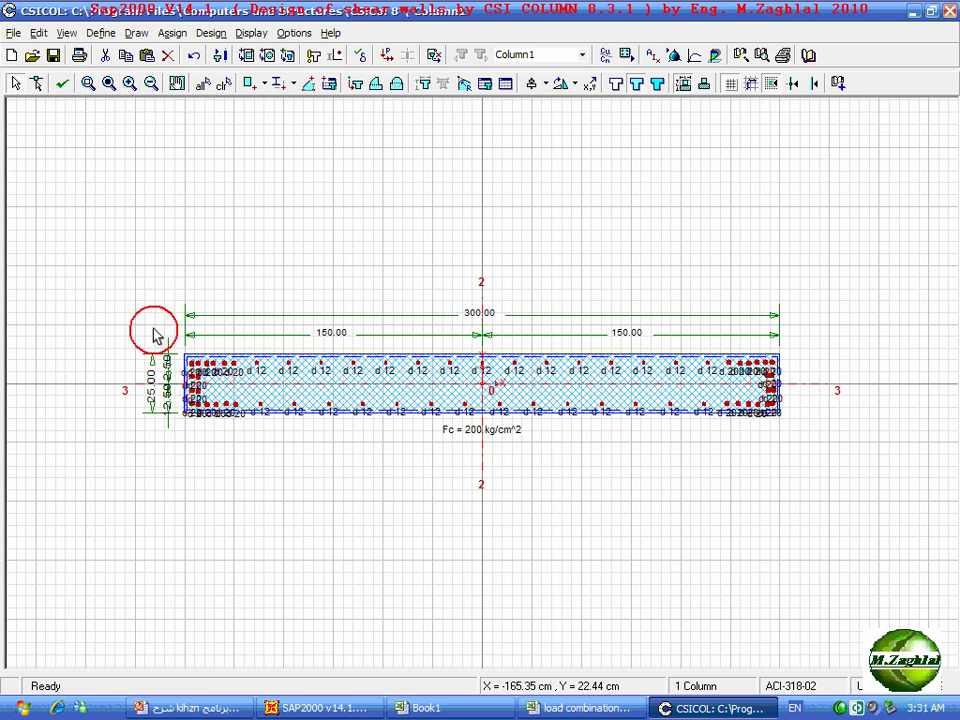
{"action": "left_click_drag", "start_coordinate": [155, 336], "coordinate": [255, 427]}
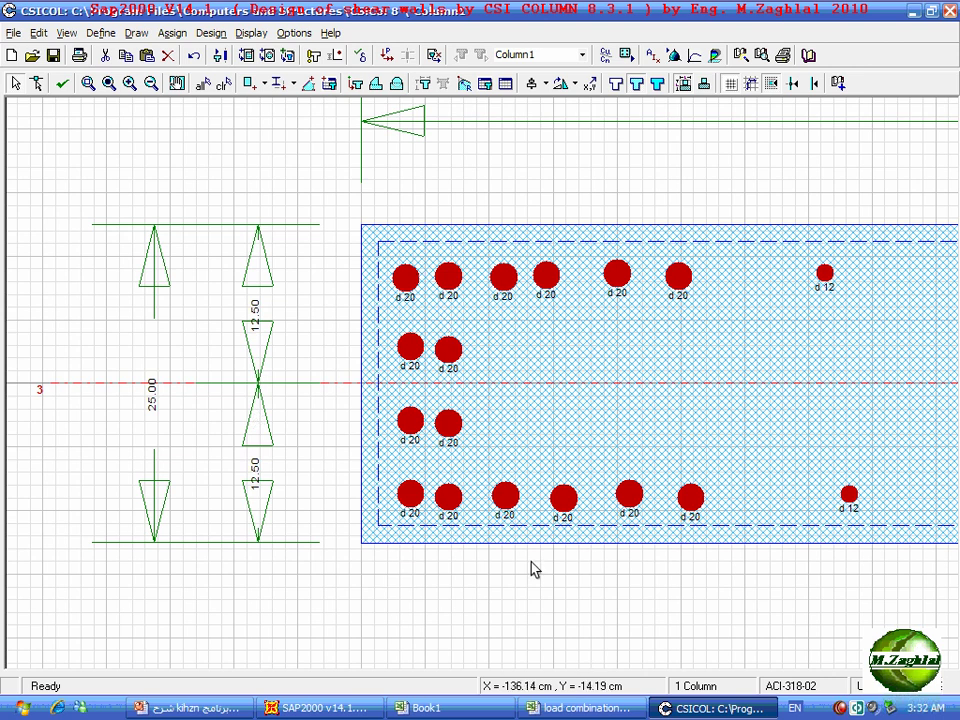
{"action": "left_click", "coordinate": [109, 83]}
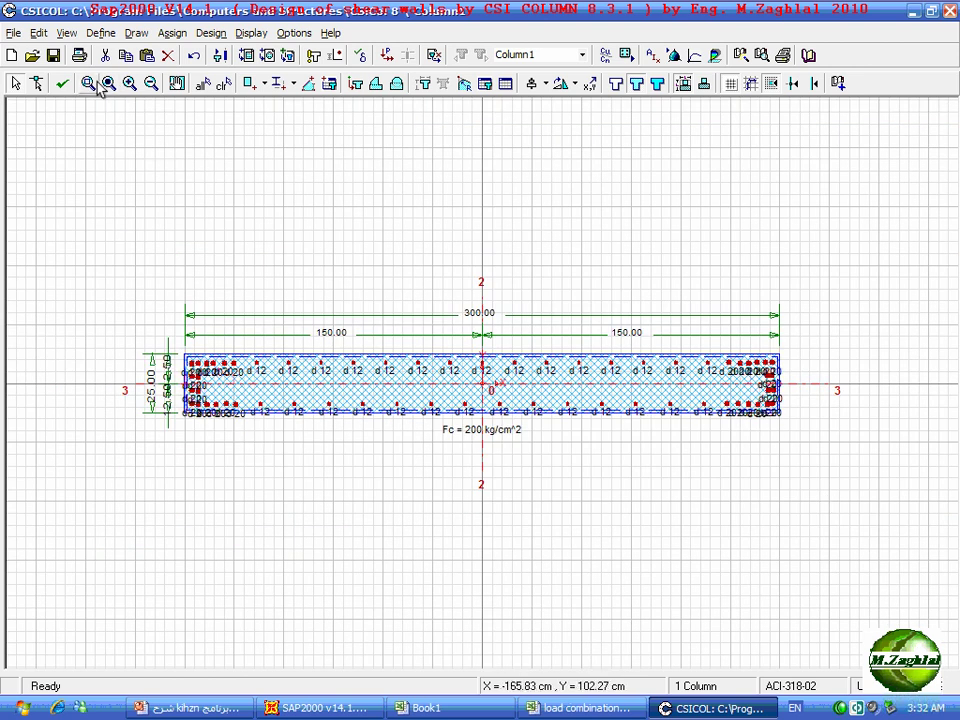
{"action": "left_click_drag", "start_coordinate": [146, 343], "coordinate": [247, 448]}
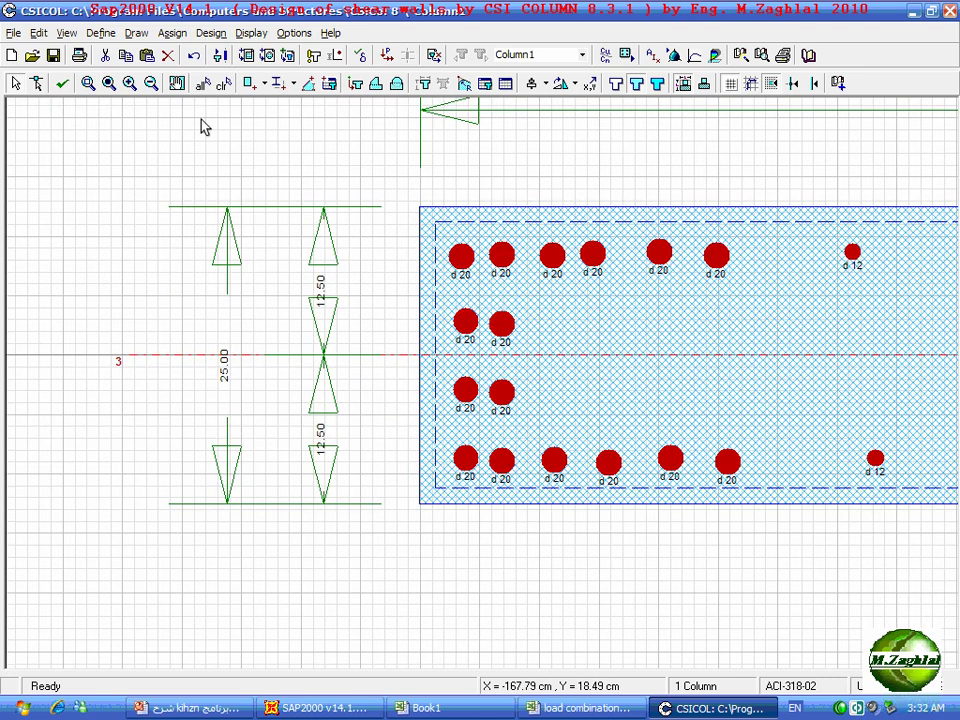
{"action": "left_click", "coordinate": [109, 84]}
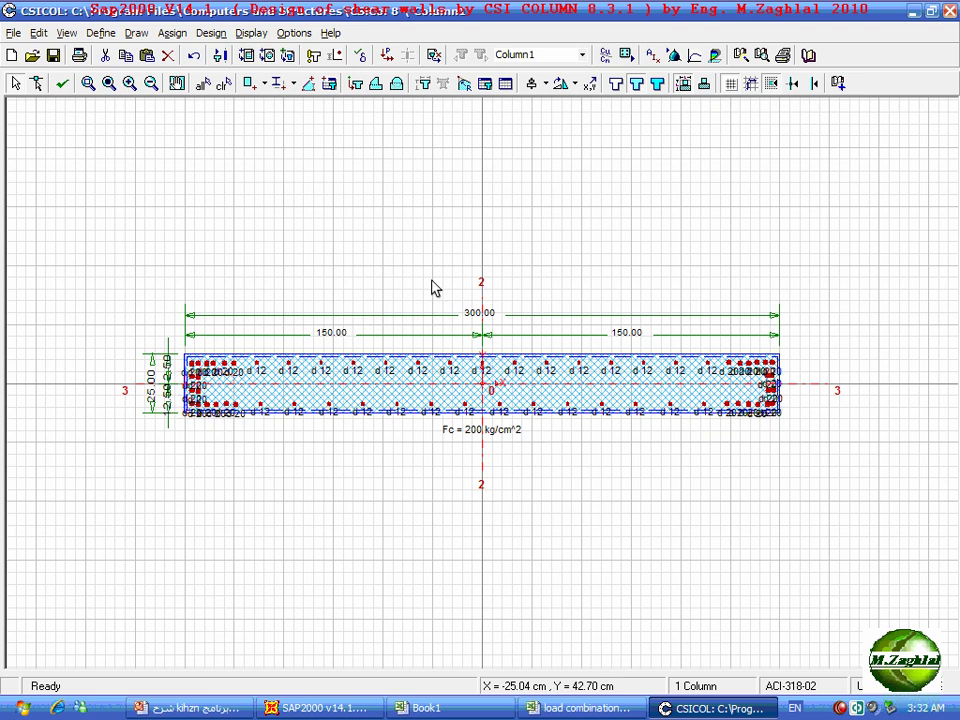
Recalculate the column capacity ratios for the redesigned section and check the bottom-end ratios of case1 to case8
{"action": "left_click", "coordinate": [607, 57]}
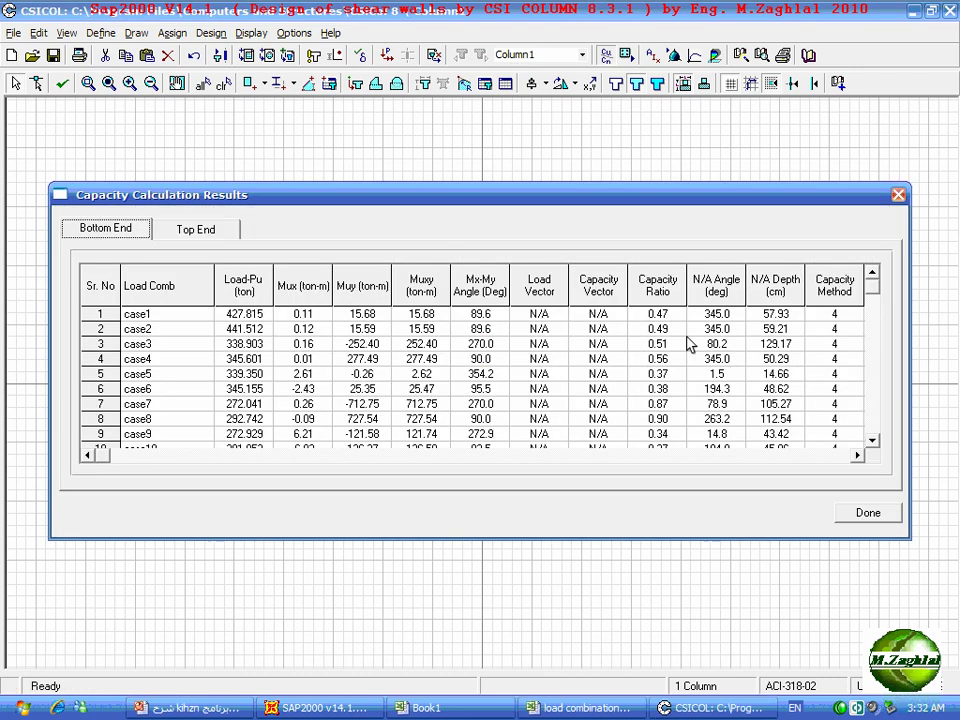
{"action": "left_click", "coordinate": [652, 282]}
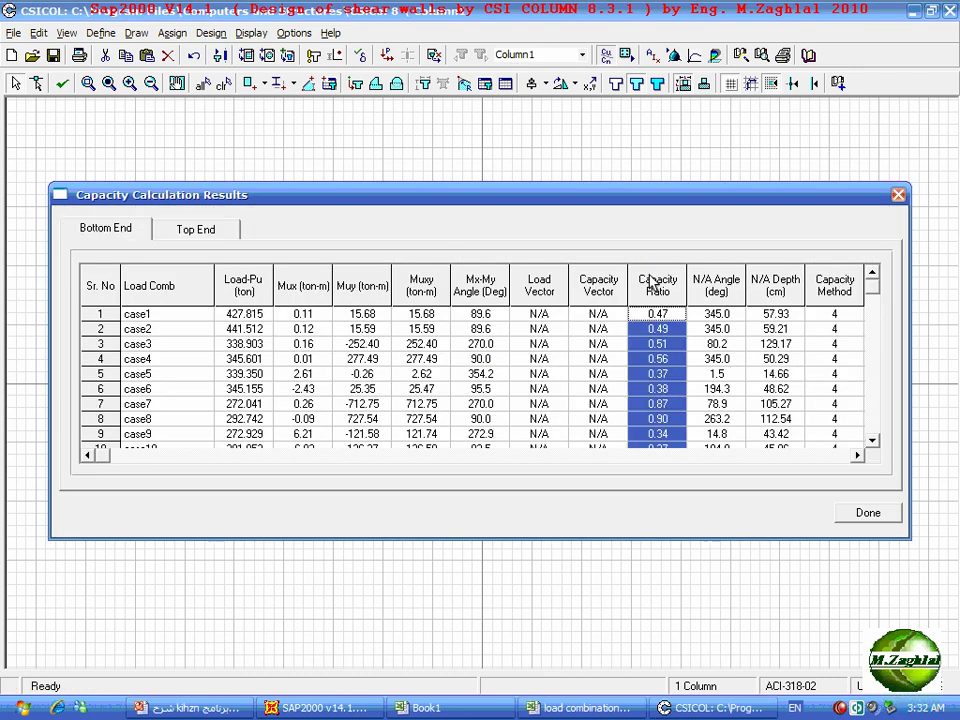
{"action": "left_click", "coordinate": [657, 316]}
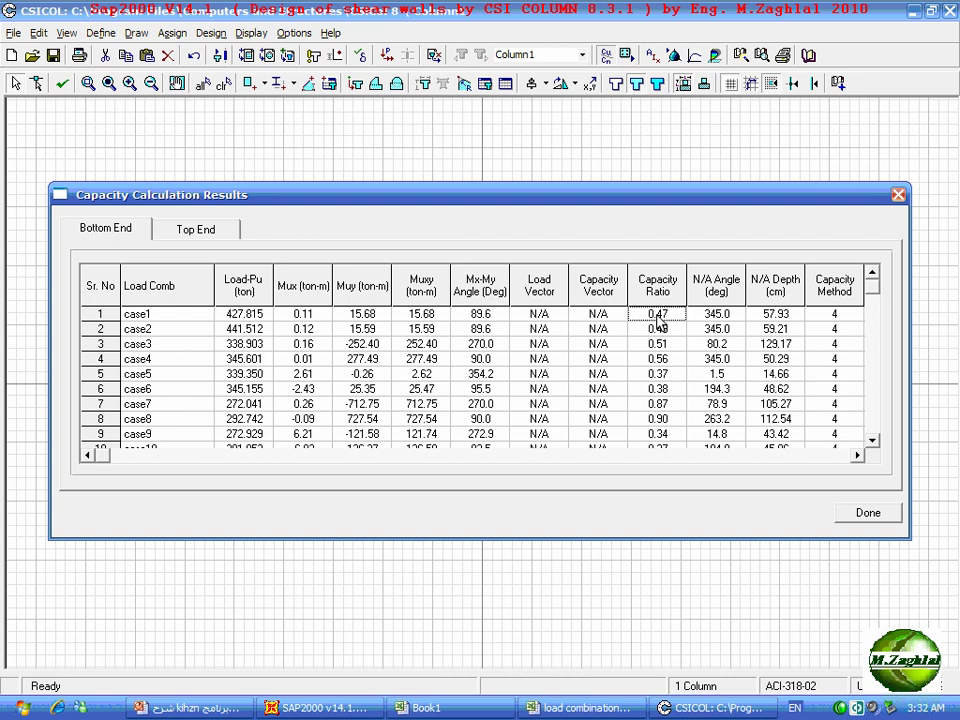
{"action": "left_click", "coordinate": [658, 419]}
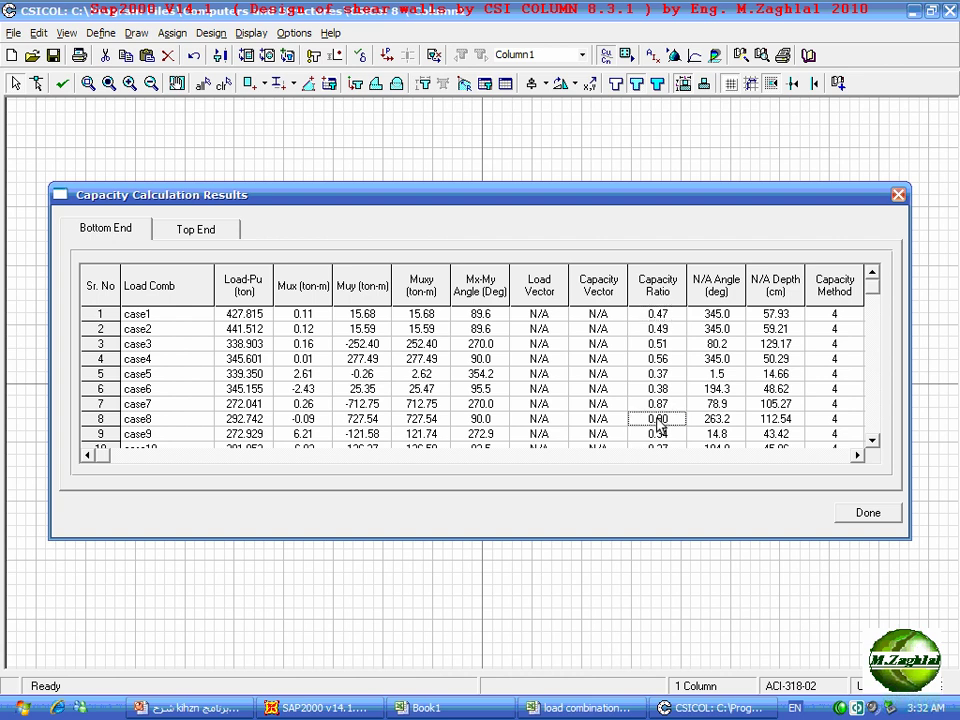
Check the bottom-end capacity ratios of the remaining load cases up to case27, including case12
{"action": "left_click", "coordinate": [872, 441]}
{"action": "left_click", "coordinate": [872, 441]}
{"action": "left_click", "coordinate": [872, 441]}
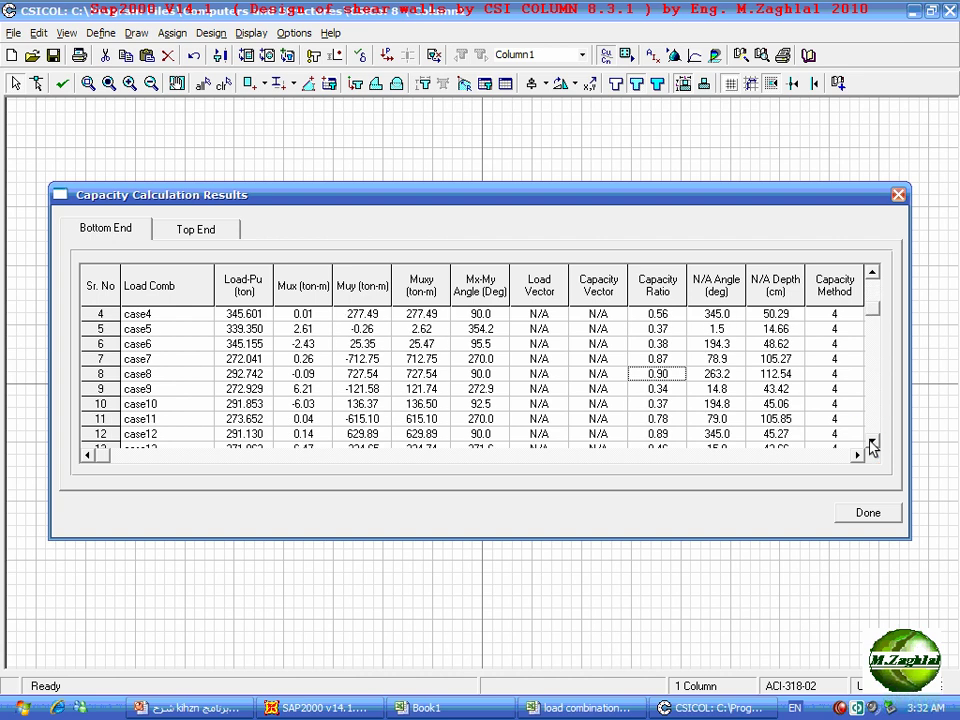
{"action": "left_click", "coordinate": [872, 441]}
{"action": "left_click", "coordinate": [872, 441]}
{"action": "left_click", "coordinate": [872, 441]}
{"action": "left_click", "coordinate": [872, 441]}
{"action": "left_click", "coordinate": [657, 373]}
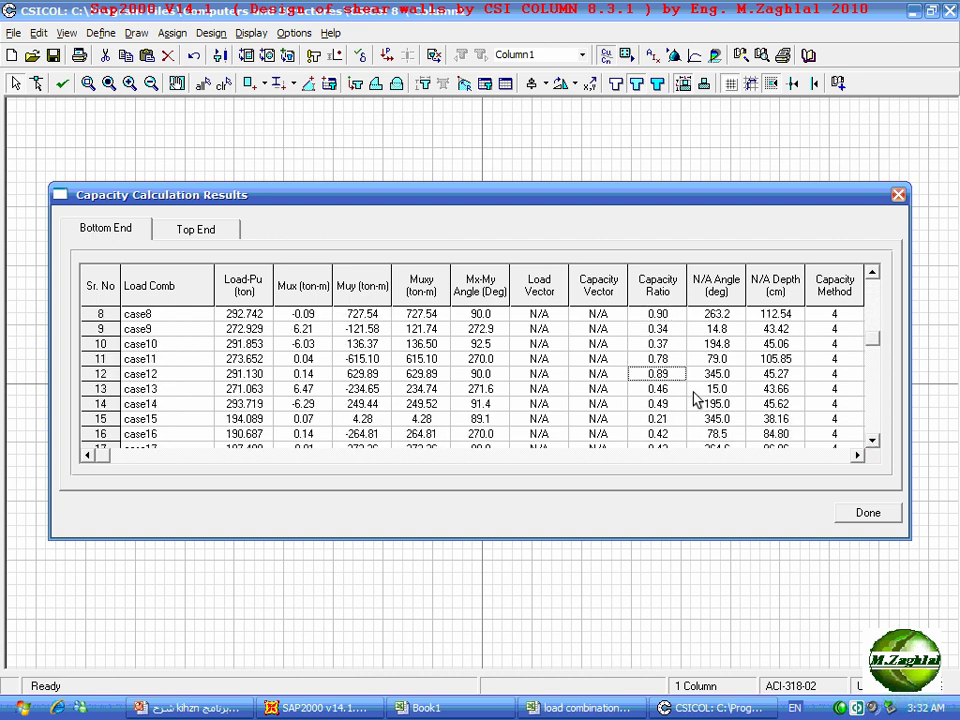
{"action": "left_click", "coordinate": [872, 441]}
{"action": "left_click", "coordinate": [872, 441]}
{"action": "left_click", "coordinate": [872, 443]}
{"action": "left_click", "coordinate": [872, 443]}
{"action": "left_click", "coordinate": [872, 443]}
{"action": "left_click", "coordinate": [872, 443]}
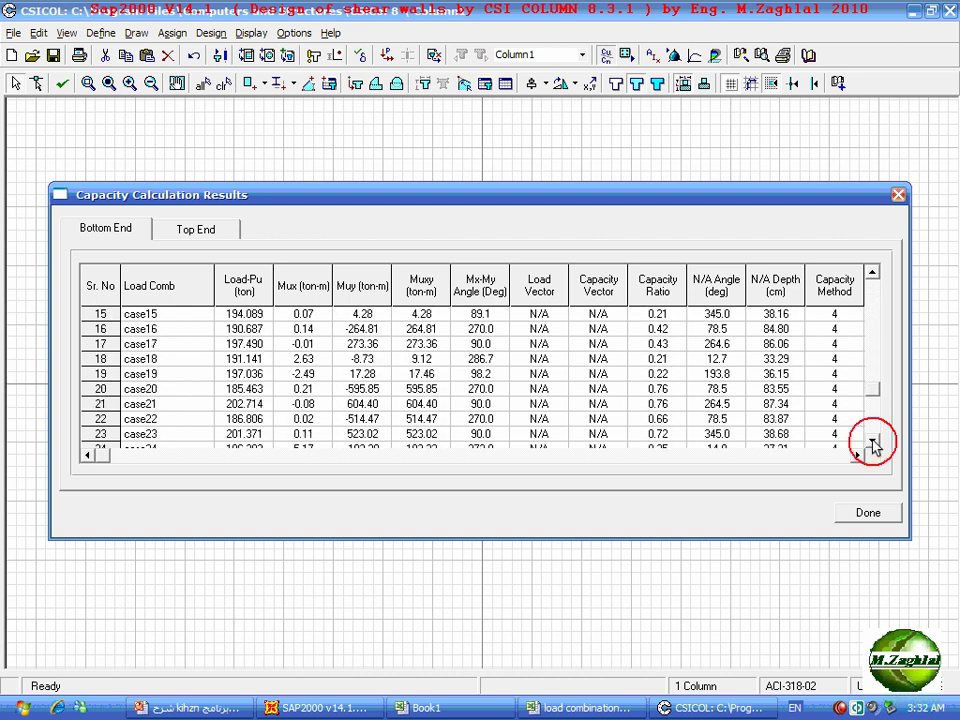
{"action": "left_click", "coordinate": [872, 443]}
{"action": "left_click", "coordinate": [872, 443]}
{"action": "left_click", "coordinate": [872, 443]}
{"action": "left_click", "coordinate": [872, 443]}
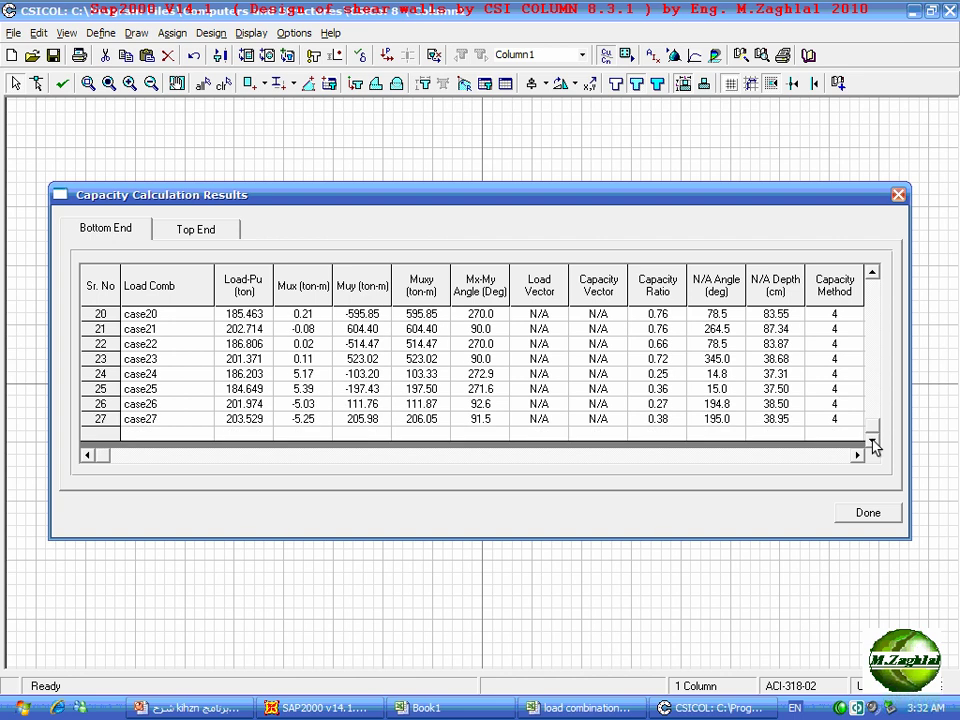
Review the bottom-end capacity ratios from case27 back to case1, and close the capacity results
{"action": "left_click", "coordinate": [873, 274]}
{"action": "left_click", "coordinate": [873, 274]}
{"action": "left_click", "coordinate": [873, 274]}
{"action": "left_click", "coordinate": [873, 274]}
{"action": "left_click", "coordinate": [873, 274]}
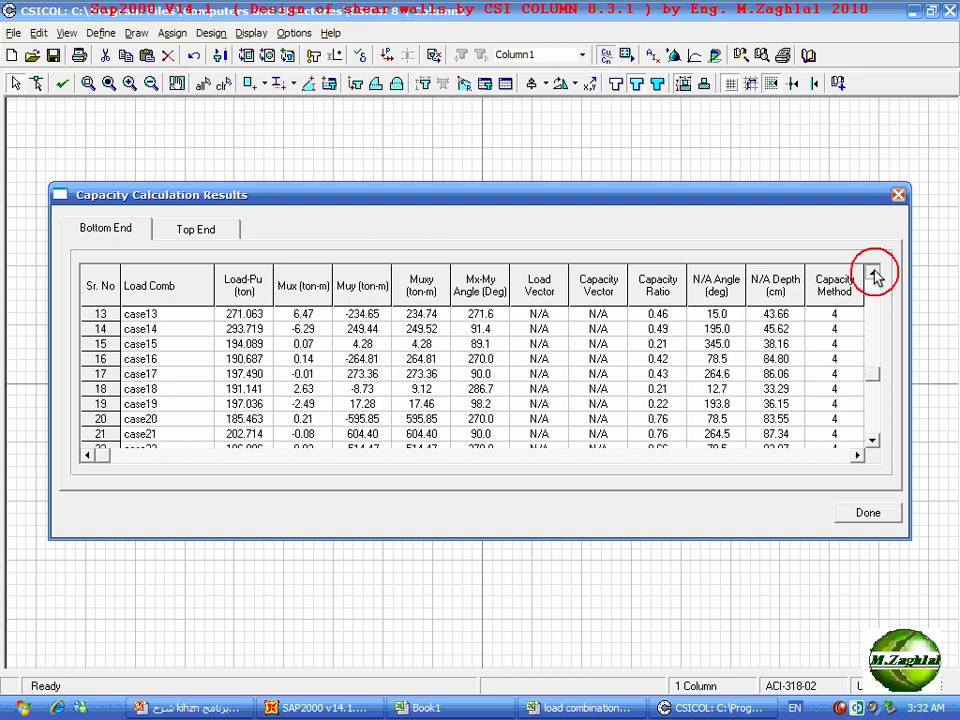
{"action": "left_click", "coordinate": [873, 274]}
{"action": "left_click", "coordinate": [873, 274]}
{"action": "left_click", "coordinate": [873, 274]}
{"action": "left_click", "coordinate": [873, 274]}
{"action": "left_click", "coordinate": [873, 274]}
{"action": "left_click", "coordinate": [873, 274]}
{"action": "left_click", "coordinate": [873, 274]}
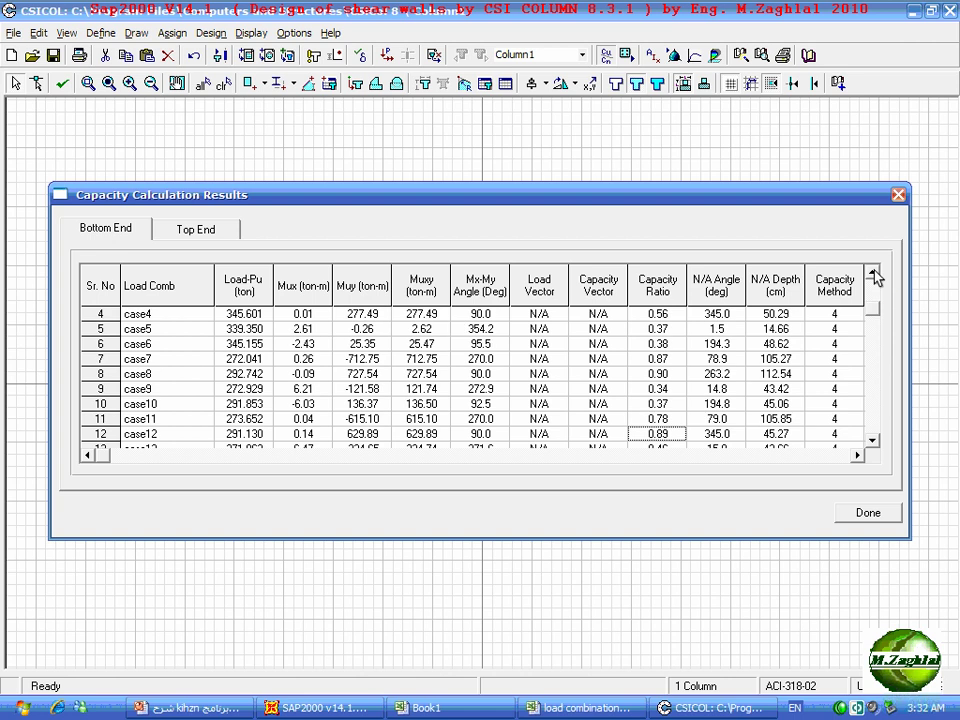
{"action": "left_click", "coordinate": [873, 274]}
{"action": "left_click", "coordinate": [873, 274]}
{"action": "left_click", "coordinate": [873, 274]}
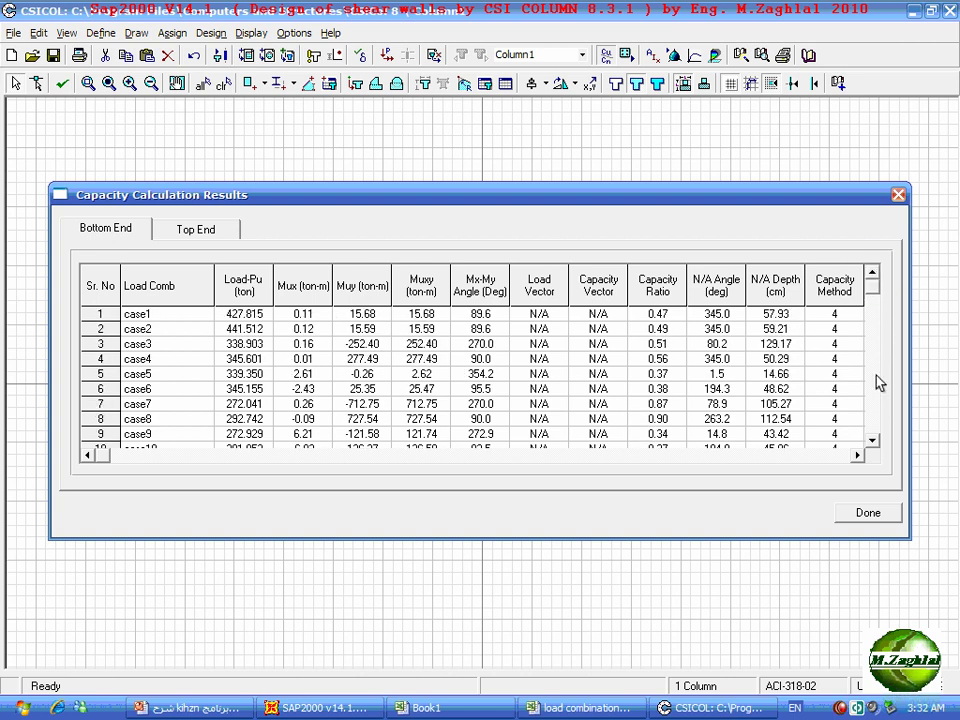
{"action": "left_click", "coordinate": [870, 513]}
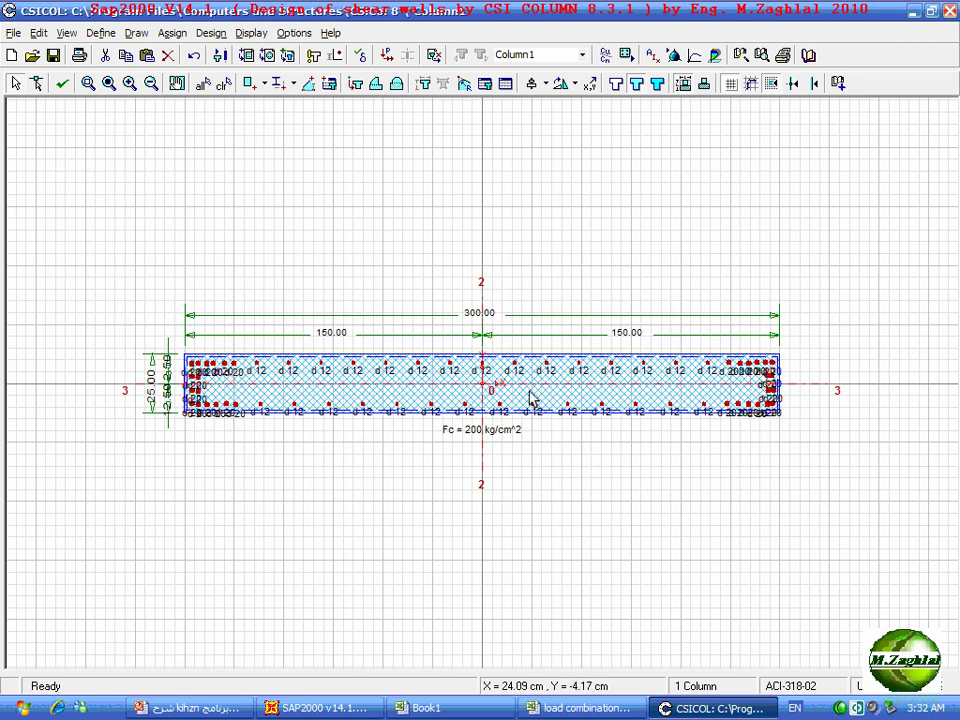
Change the bars along the wall's web, between the two end zones, to size d 10 and accept the edited shape
{"action": "double_click", "coordinate": [533, 400]}
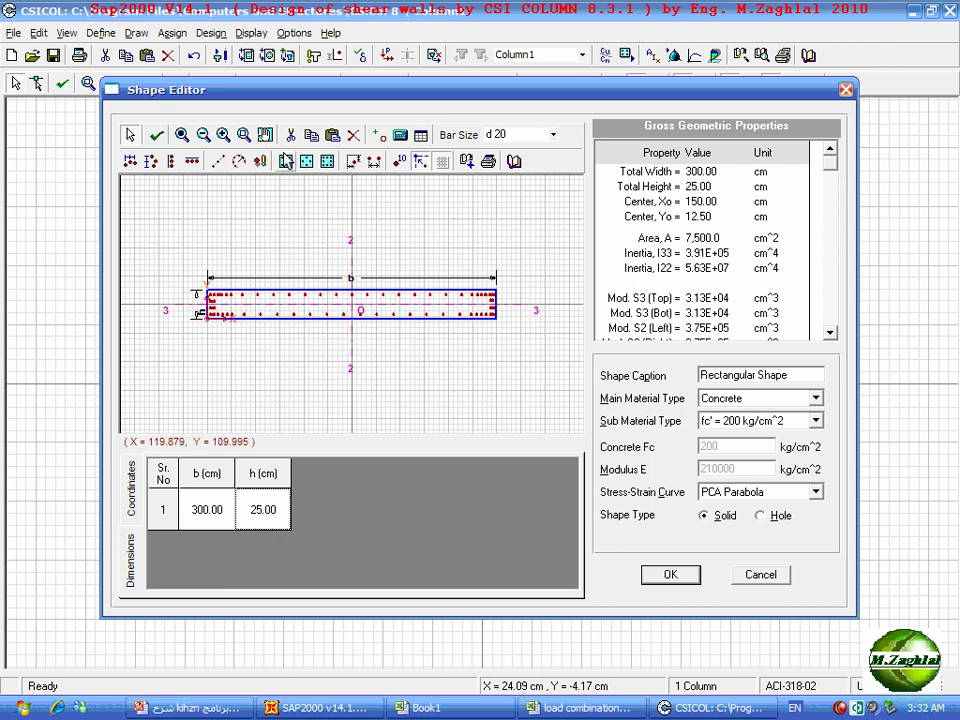
{"action": "left_click", "coordinate": [243, 134]}
{"action": "left_click_drag", "start_coordinate": [230, 287], "coordinate": [467, 347]}
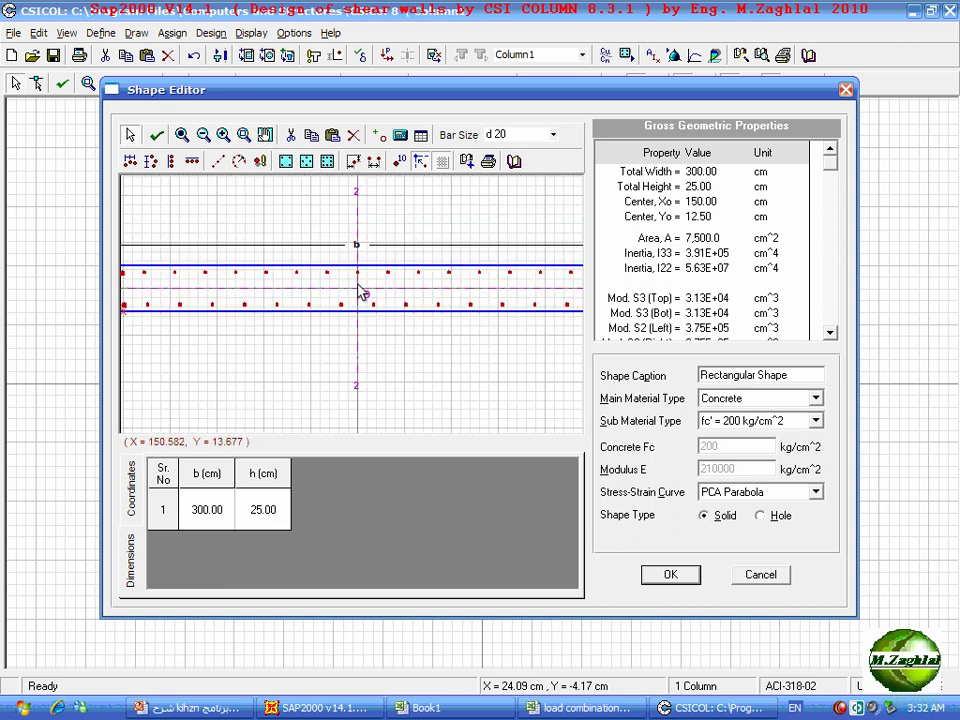
{"action": "left_click_drag", "start_coordinate": [135, 254], "coordinate": [568, 343]}
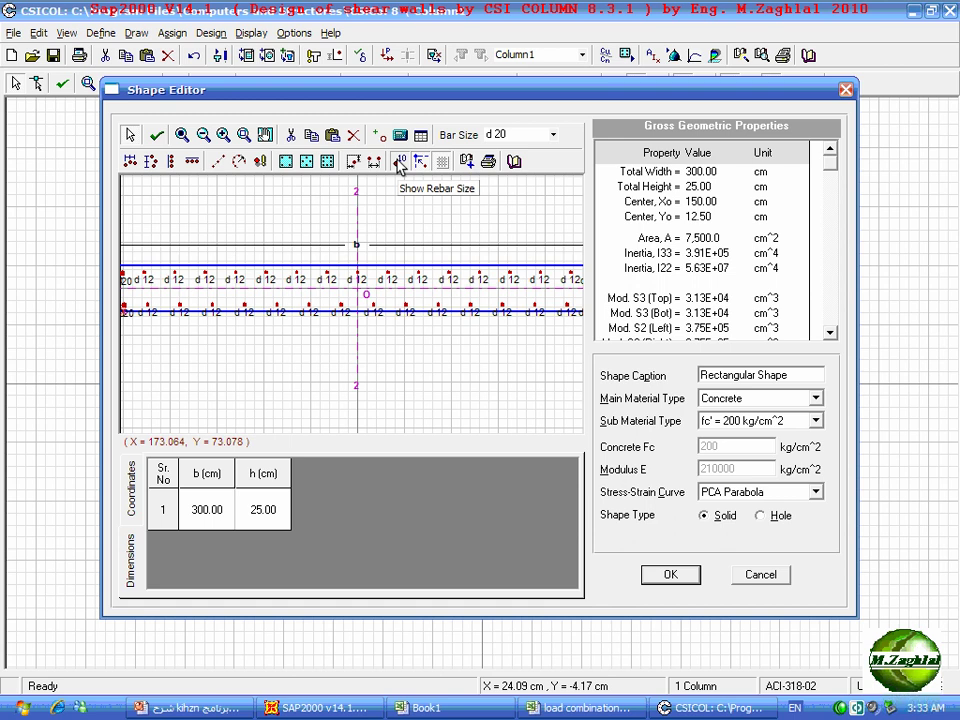
{"action": "left_click", "coordinate": [398, 163]}
{"action": "left_click_drag", "start_coordinate": [135, 252], "coordinate": [531, 336]}
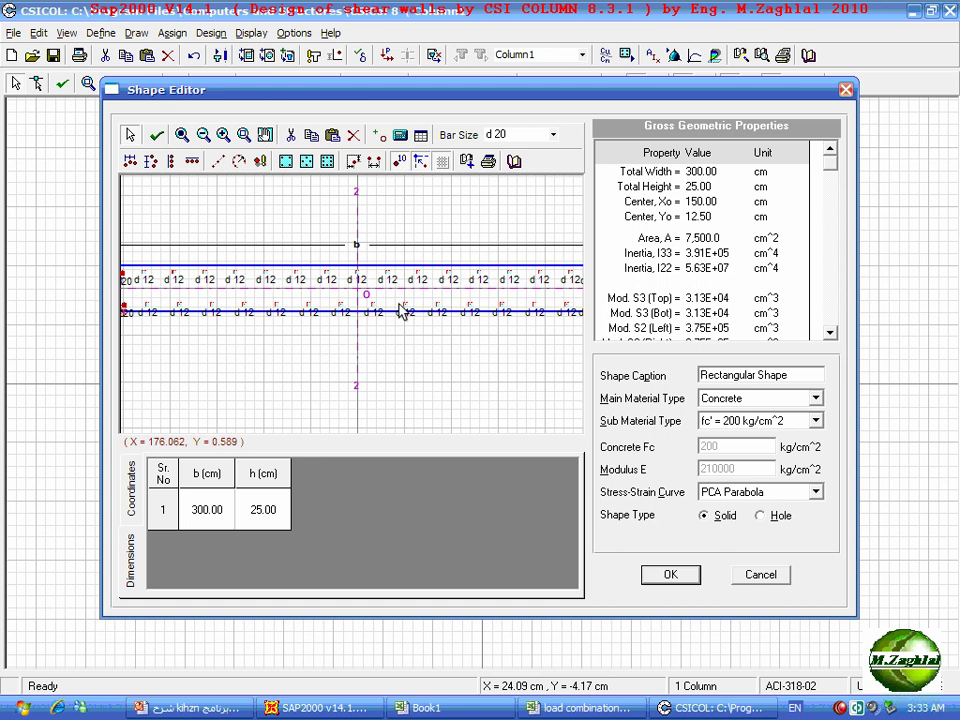
{"action": "left_click", "coordinate": [554, 136]}
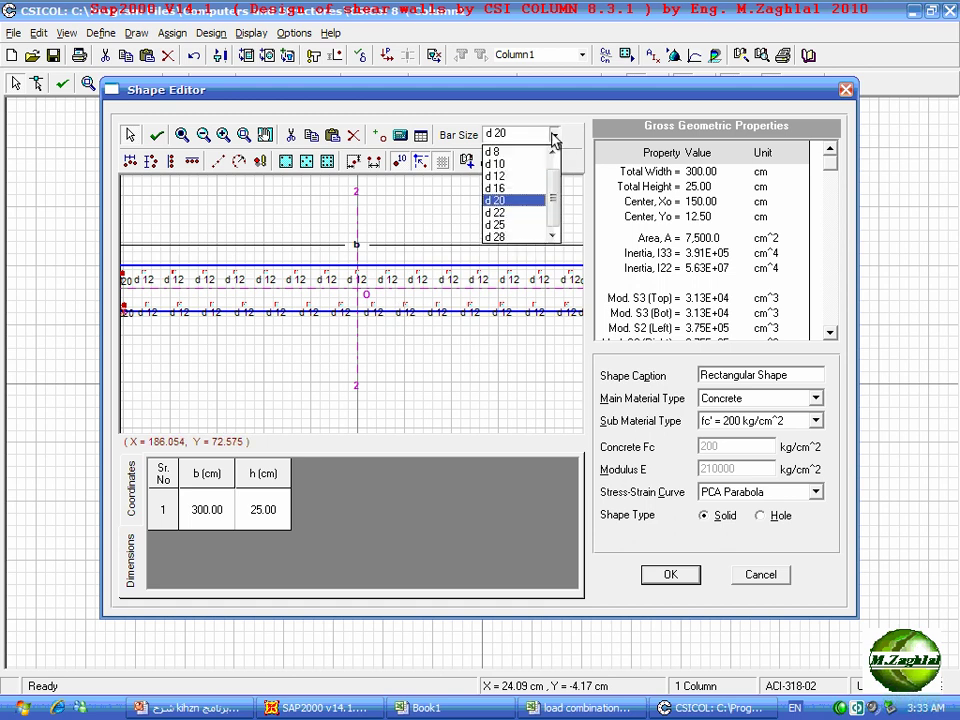
{"action": "left_click", "coordinate": [525, 164]}
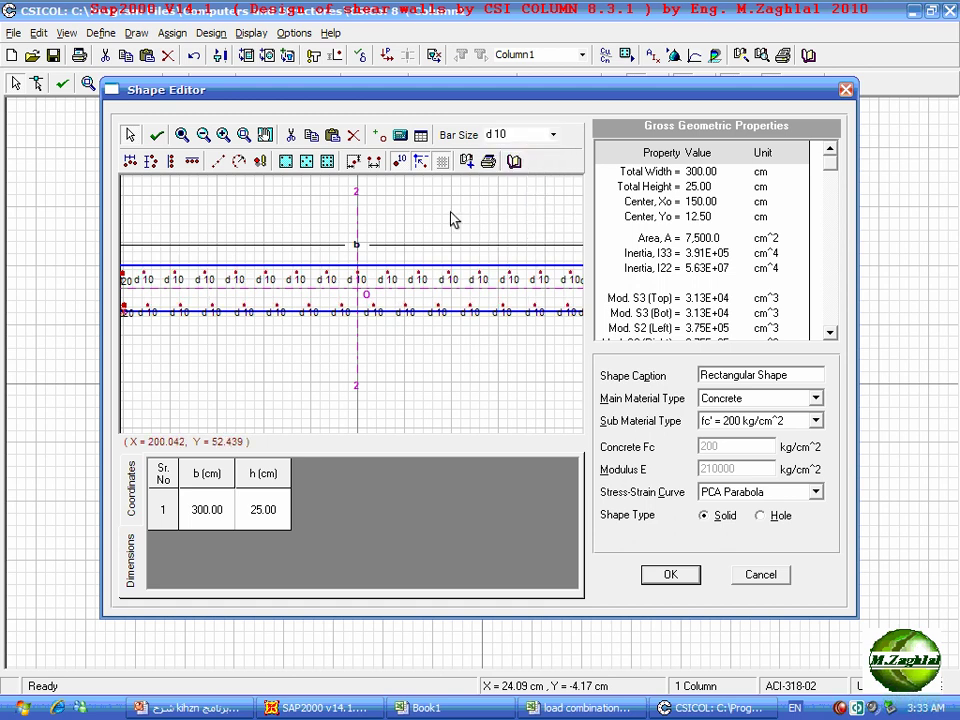
{"action": "left_click", "coordinate": [182, 134]}
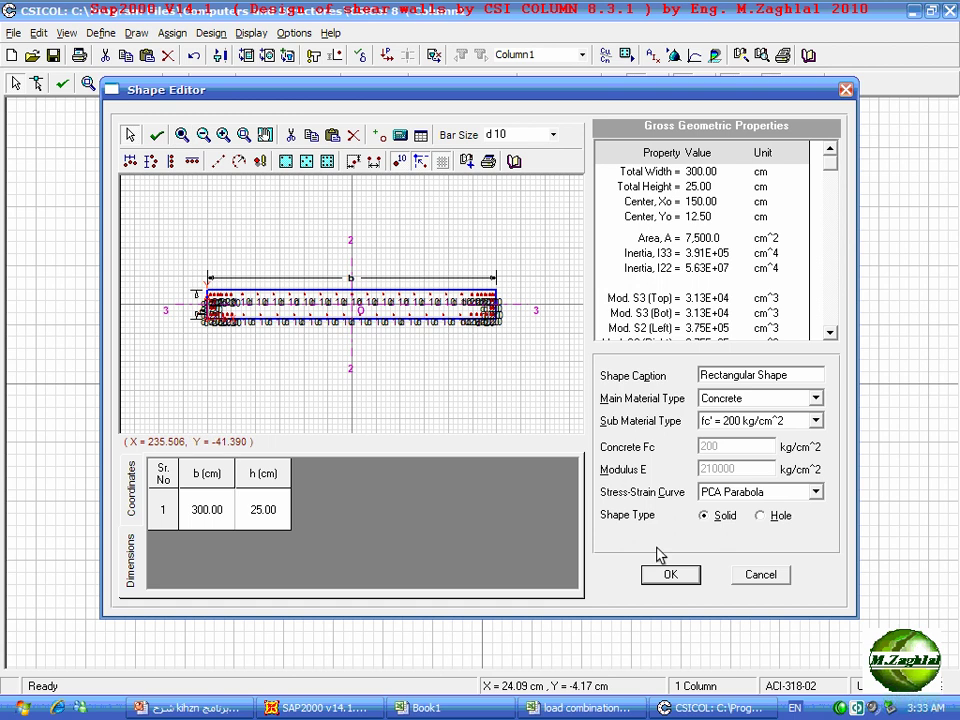
{"action": "left_click", "coordinate": [655, 578]}
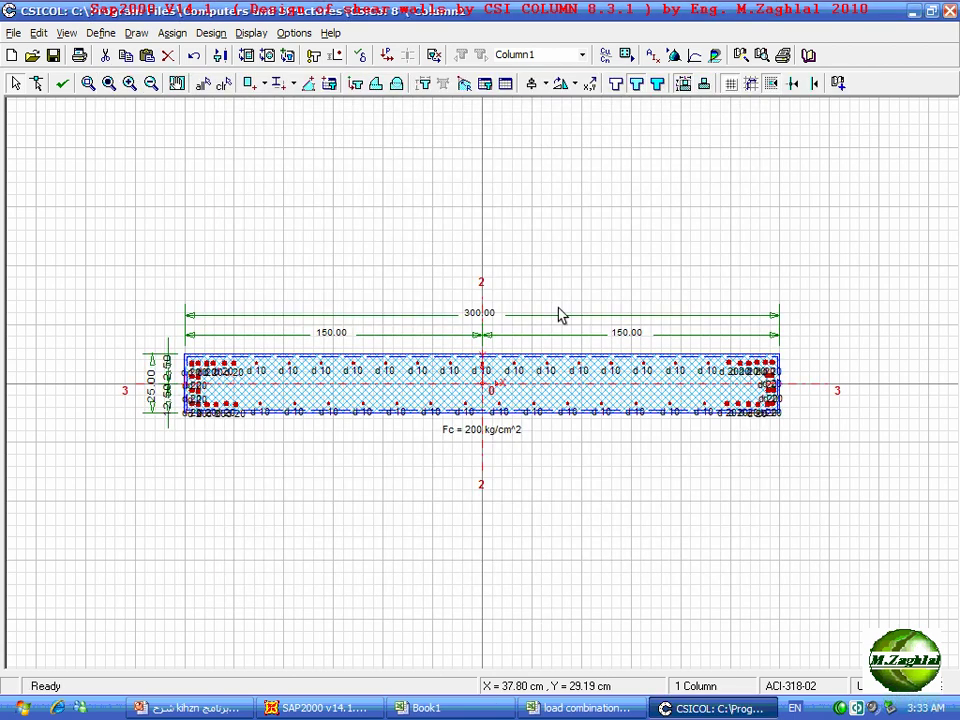
Recalculate the column capacity ratios for the lighter web reinforcement and check the bottom-end ratio of case8
{"action": "left_click", "coordinate": [604, 55]}
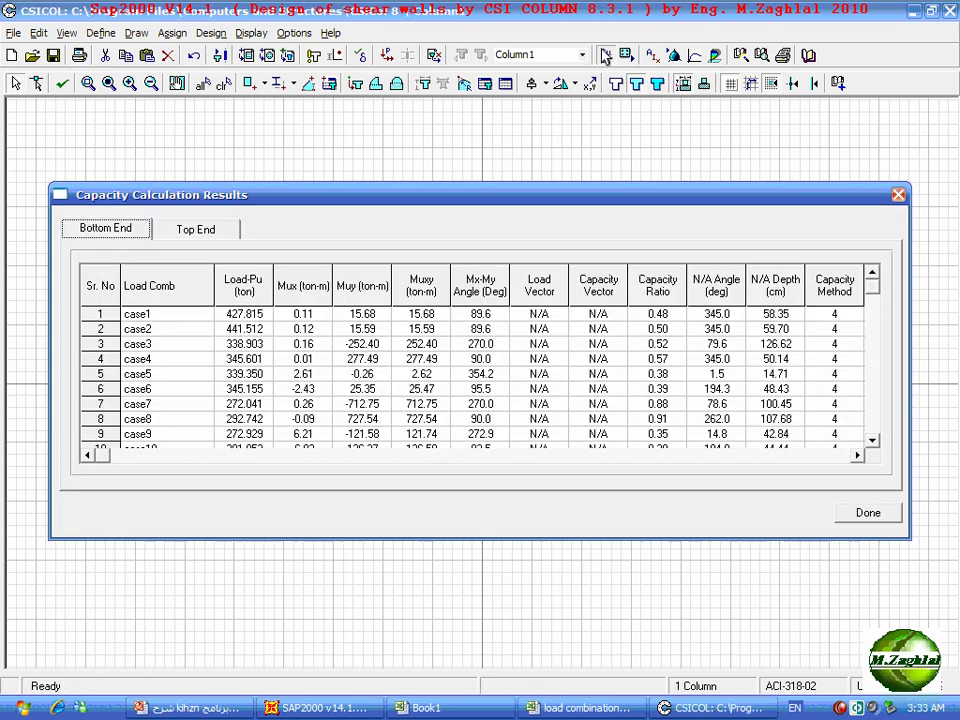
{"action": "left_click", "coordinate": [872, 440]}
{"action": "left_click", "coordinate": [872, 440]}
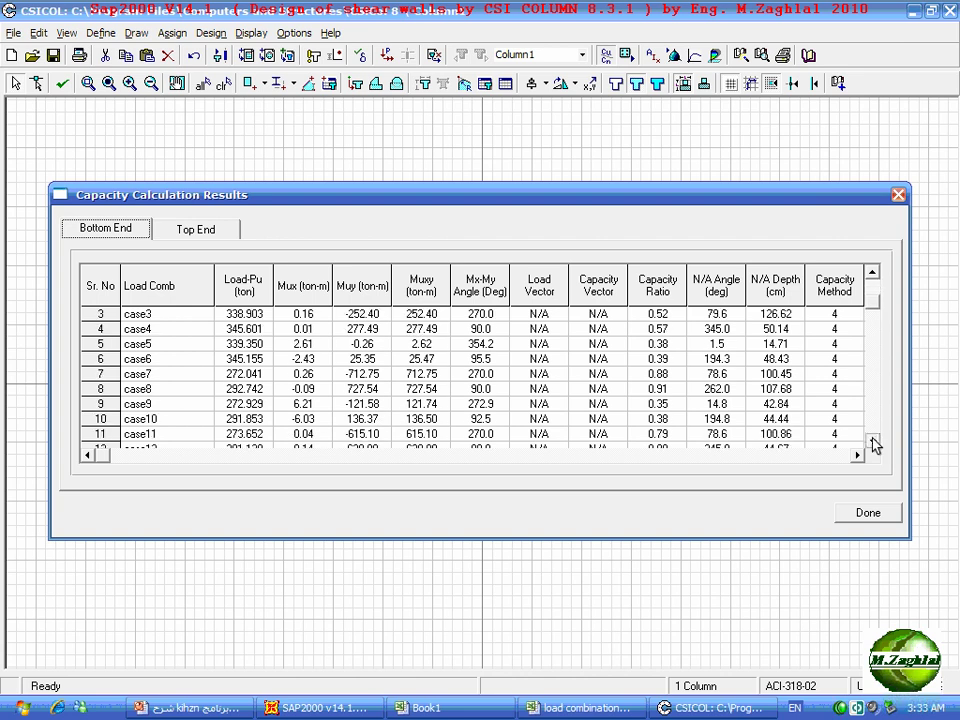
{"action": "left_click", "coordinate": [667, 390]}
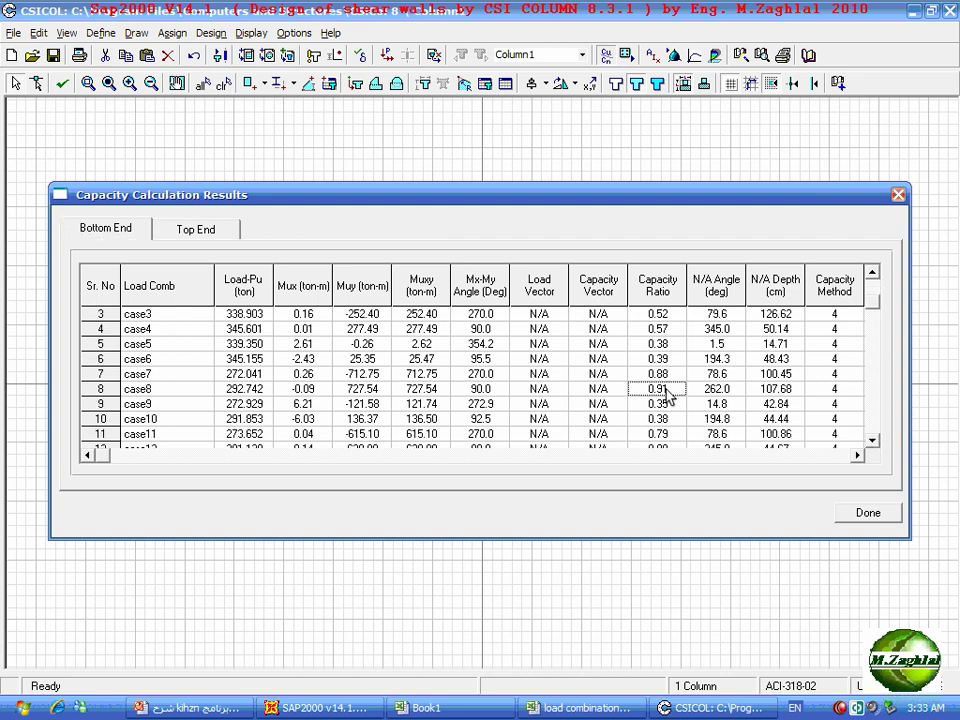
Check the bottom-end capacity ratios of the remaining load cases up to case27
{"action": "left_click", "coordinate": [872, 440]}
{"action": "left_click", "coordinate": [872, 440]}
{"action": "left_click", "coordinate": [872, 440]}
{"action": "left_click", "coordinate": [872, 440]}
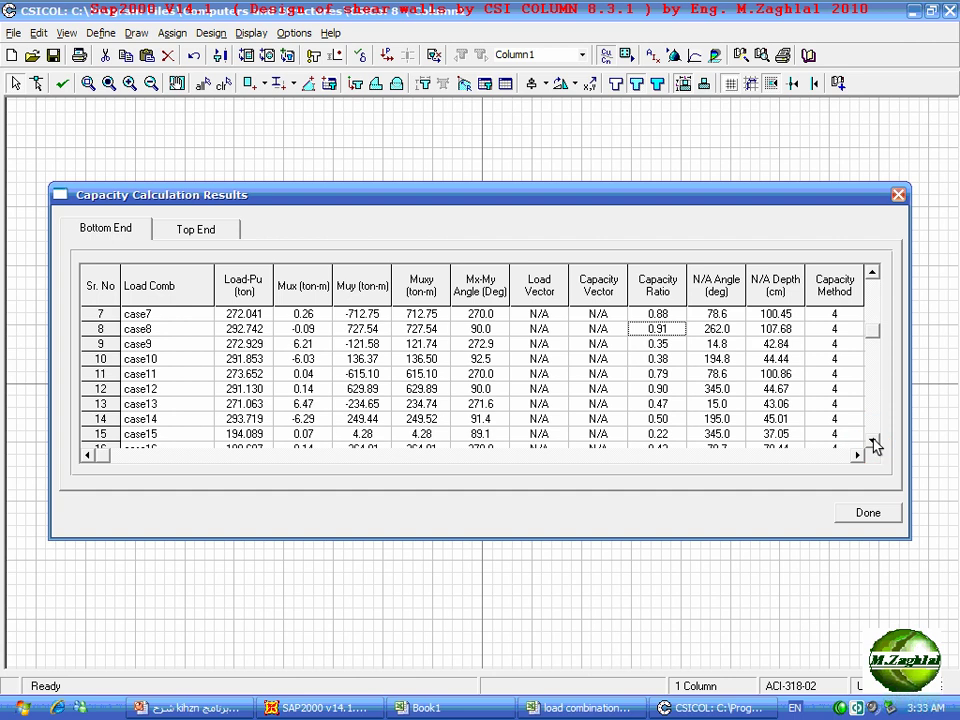
{"action": "left_click", "coordinate": [873, 442]}
{"action": "left_click", "coordinate": [873, 442]}
{"action": "left_click", "coordinate": [873, 442]}
{"action": "left_click", "coordinate": [873, 442]}
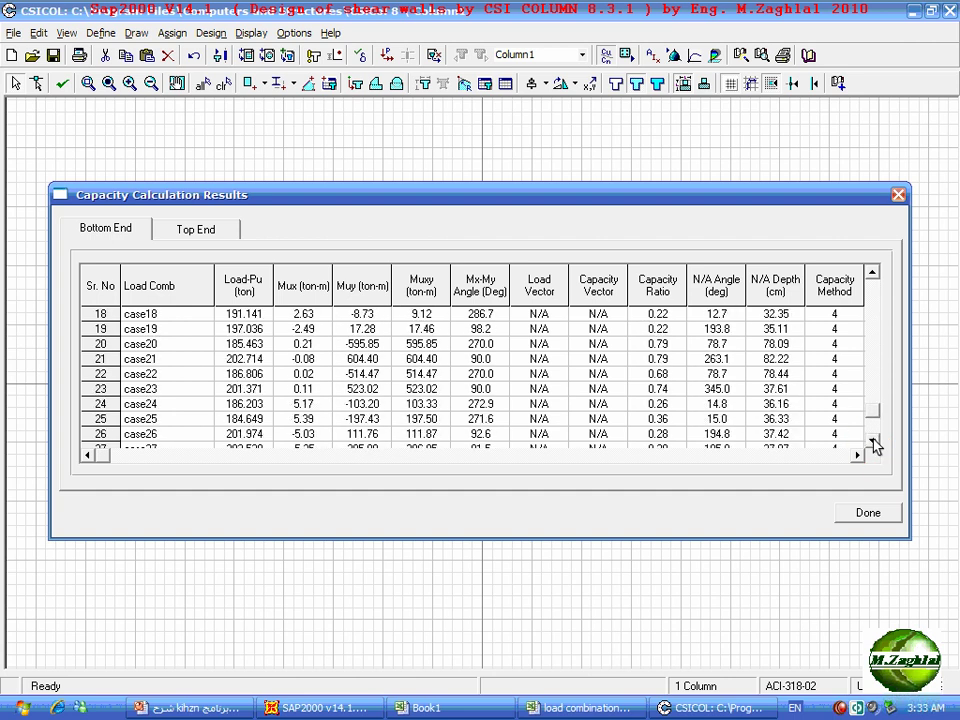
{"action": "left_click", "coordinate": [873, 442]}
Return to the first load cases, check the bottom-end capacity ratio of case7, and close the results
{"action": "left_click", "coordinate": [873, 273]}
{"action": "left_click", "coordinate": [873, 273]}
{"action": "left_click", "coordinate": [873, 273]}
{"action": "left_click", "coordinate": [873, 273]}
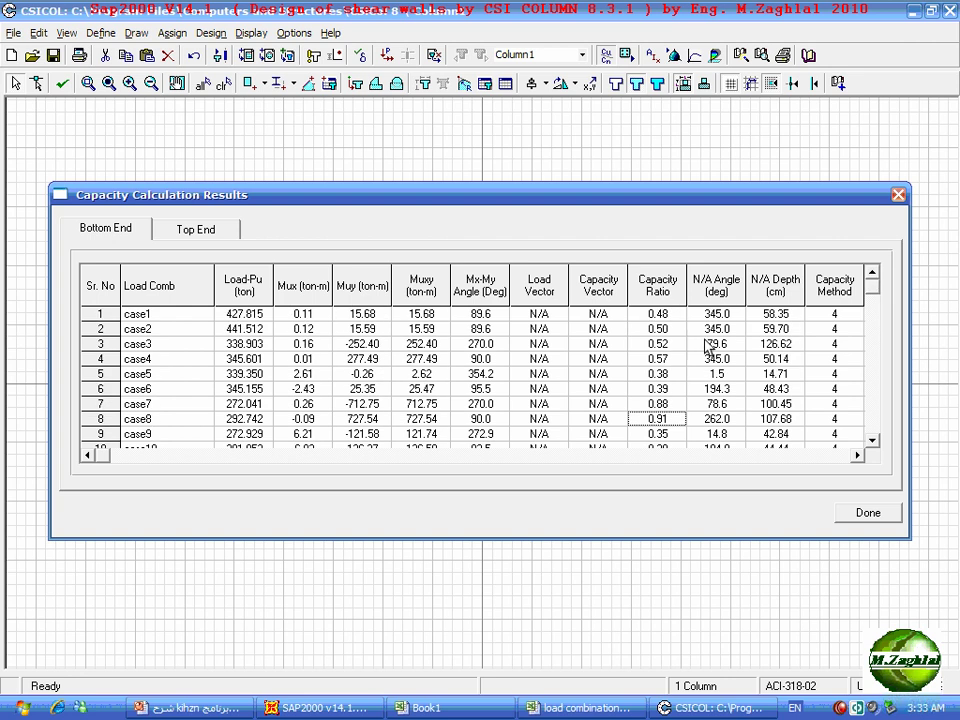
{"action": "left_click", "coordinate": [660, 404]}
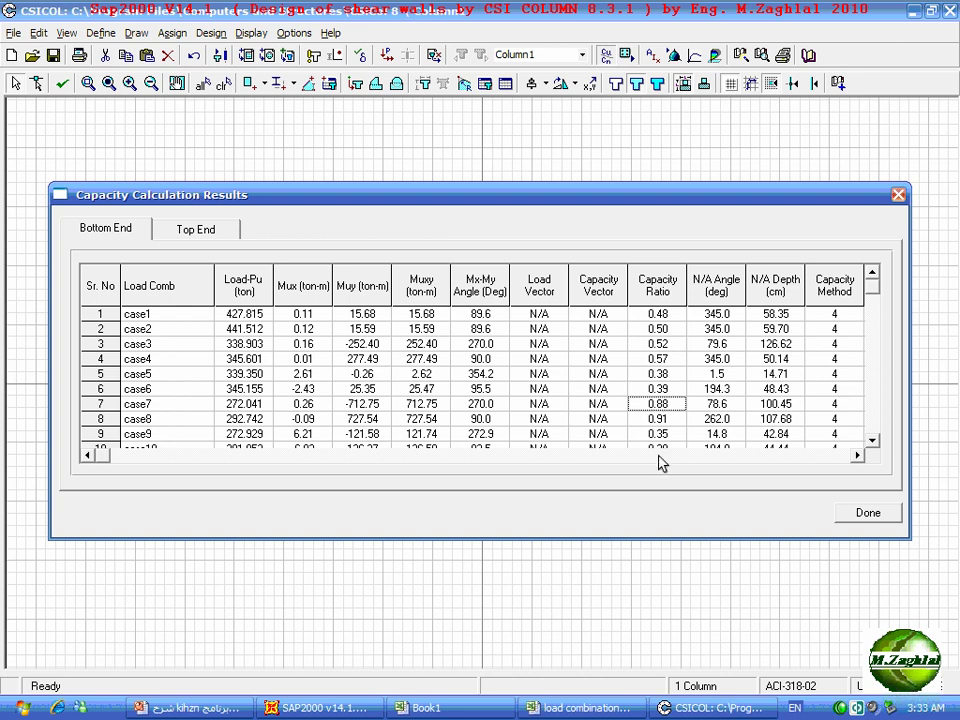
{"action": "left_click", "coordinate": [866, 515]}
Delete the innermost large bars, one in the top row and one in the bottom row, from the wall's right end zone
{"action": "double_click", "coordinate": [643, 396]}
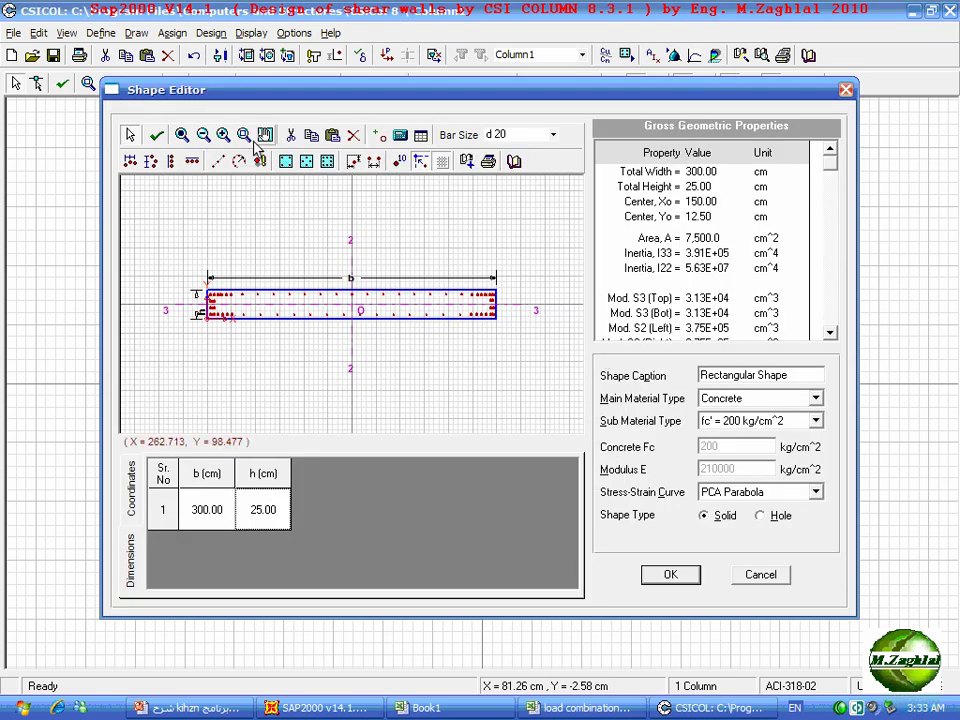
{"action": "left_click", "coordinate": [460, 278]}
{"action": "left_click_drag", "start_coordinate": [462, 285], "coordinate": [516, 343]}
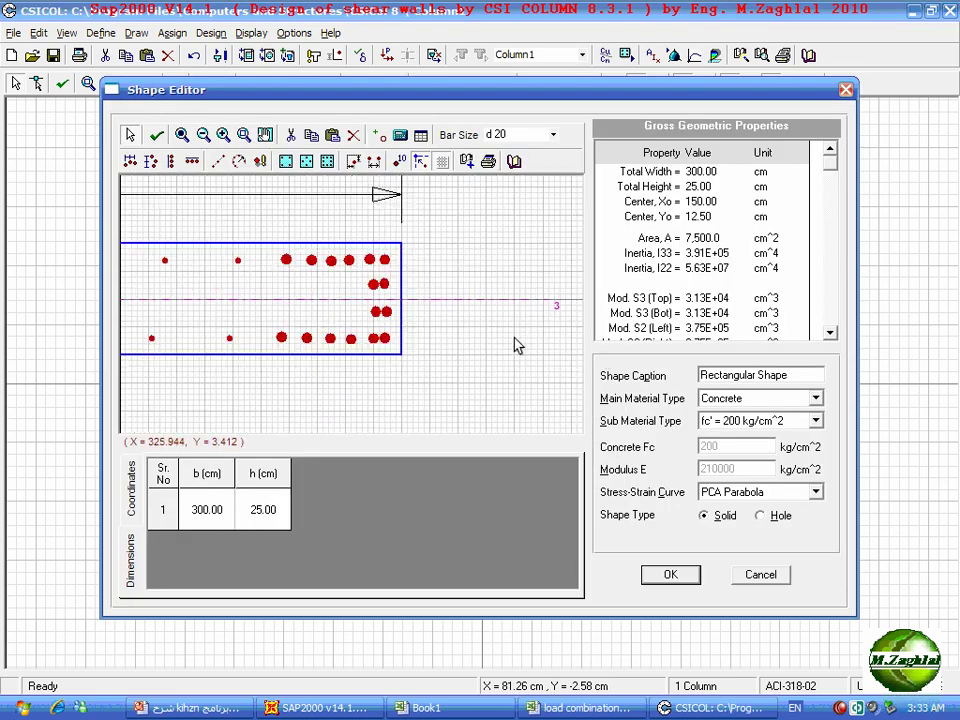
{"action": "mouse_move", "coordinate": [262, 233]}
{"action": "left_mouse_down"}
{"action": "mouse_move", "coordinate": [300, 305]}
{"action": "mouse_move", "coordinate": [288, 366]}
{"action": "left_mouse_up"}
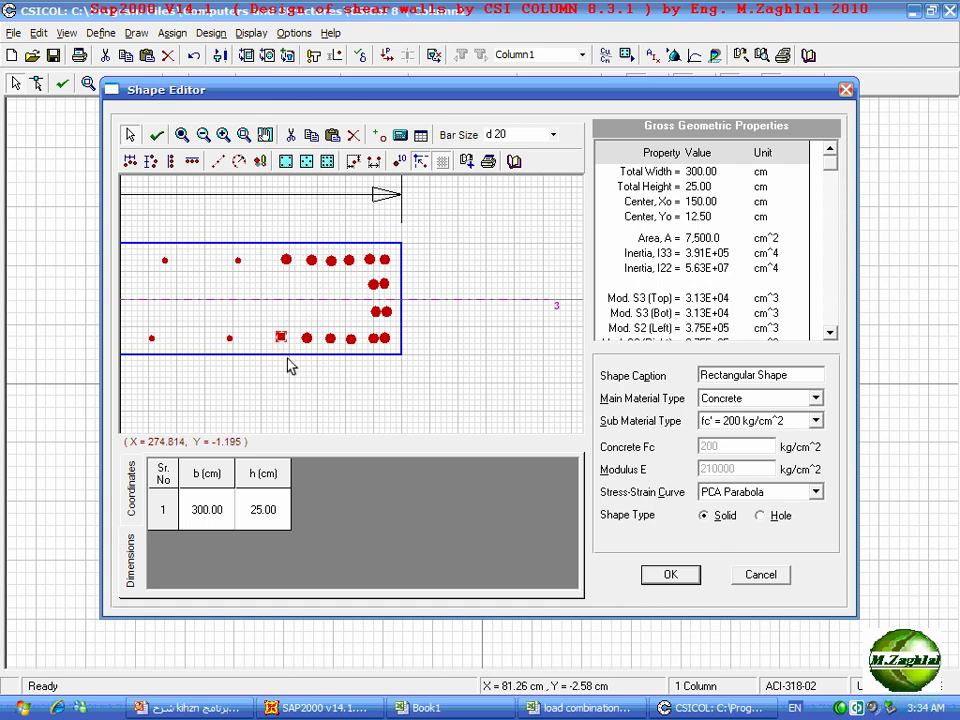
{"action": "key", "text": "Delete"}
{"action": "left_click_drag", "start_coordinate": [251, 212], "coordinate": [300, 298]}
{"action": "left_click", "coordinate": [203, 134]}
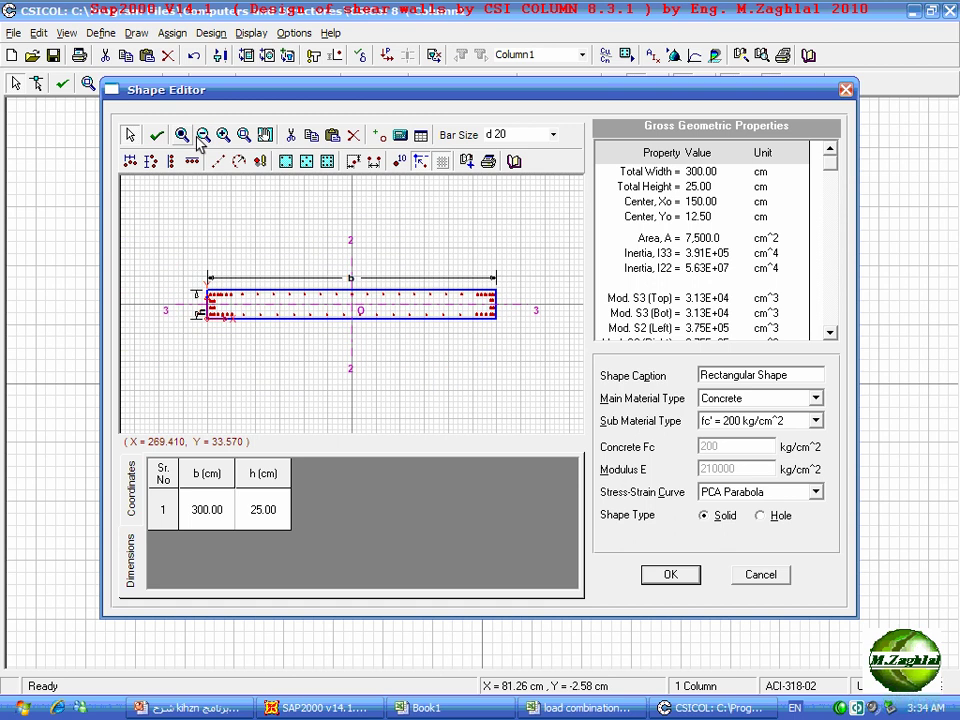
Delete the innermost top and bottom large bars from the wall's left end zone and accept the edited shape
{"action": "left_click_drag", "start_coordinate": [226, 277], "coordinate": [266, 332]}
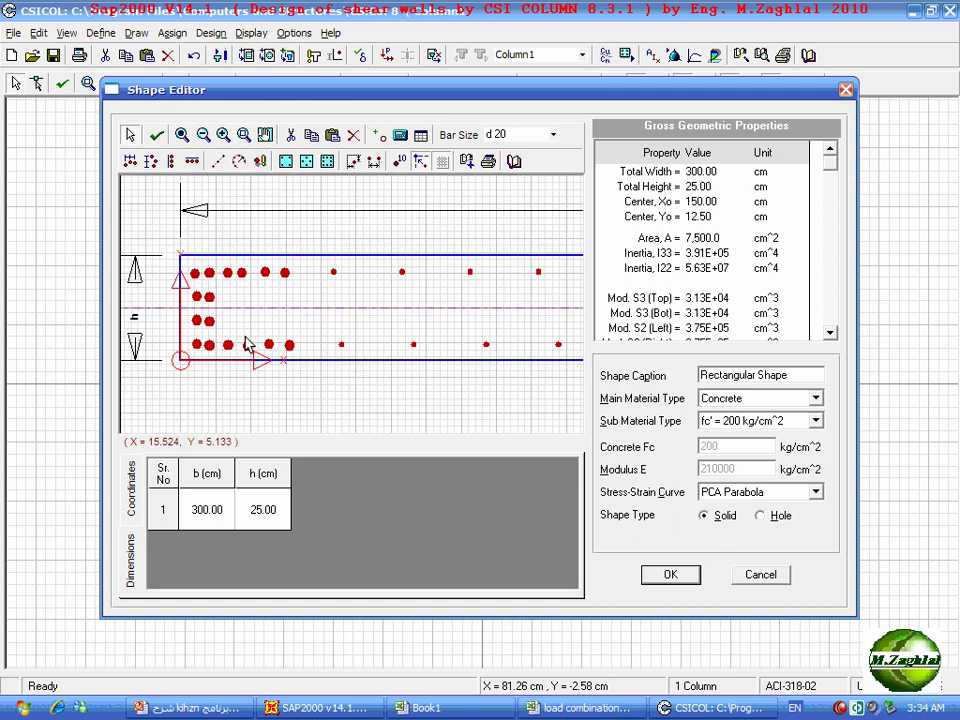
{"action": "left_click_drag", "start_coordinate": [273, 240], "coordinate": [319, 383]}
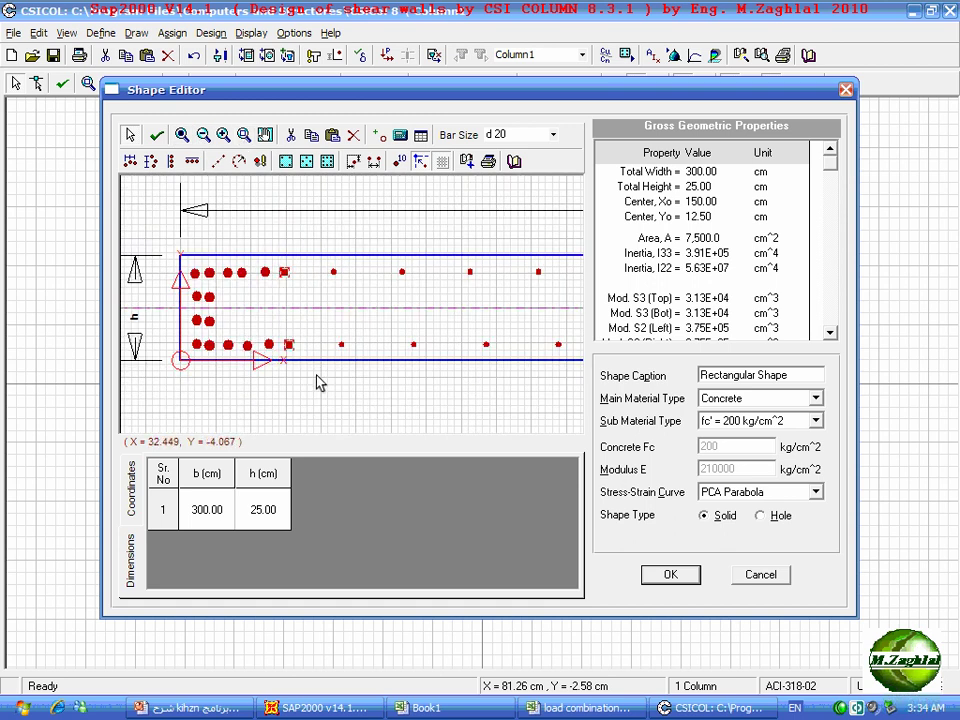
{"action": "key", "text": "Delete"}
{"action": "left_click", "coordinate": [184, 135]}
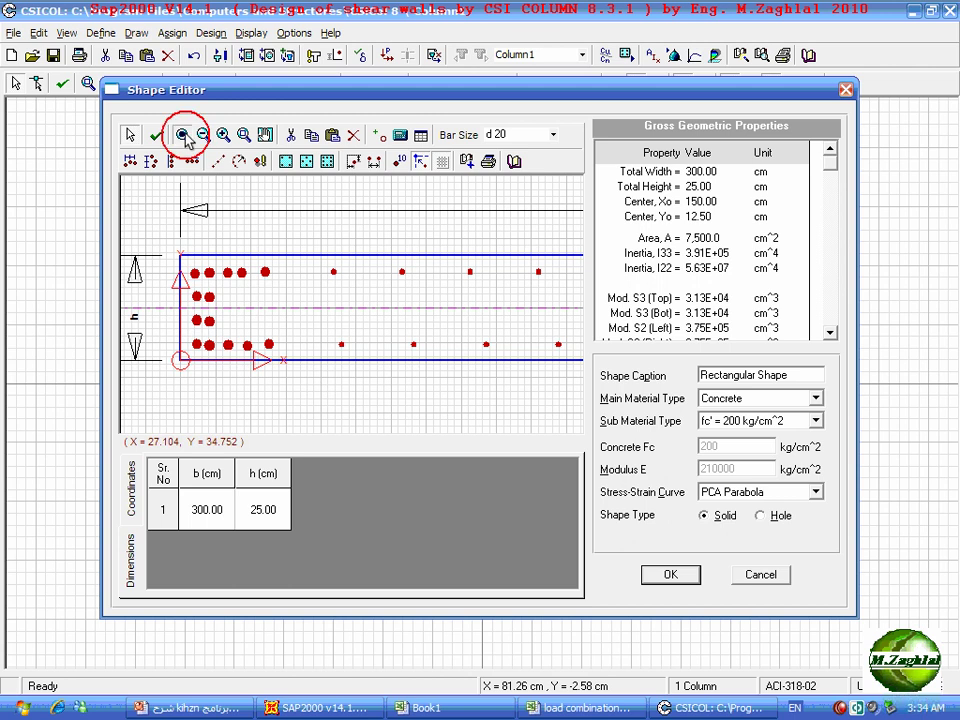
{"action": "left_click", "coordinate": [670, 574]}
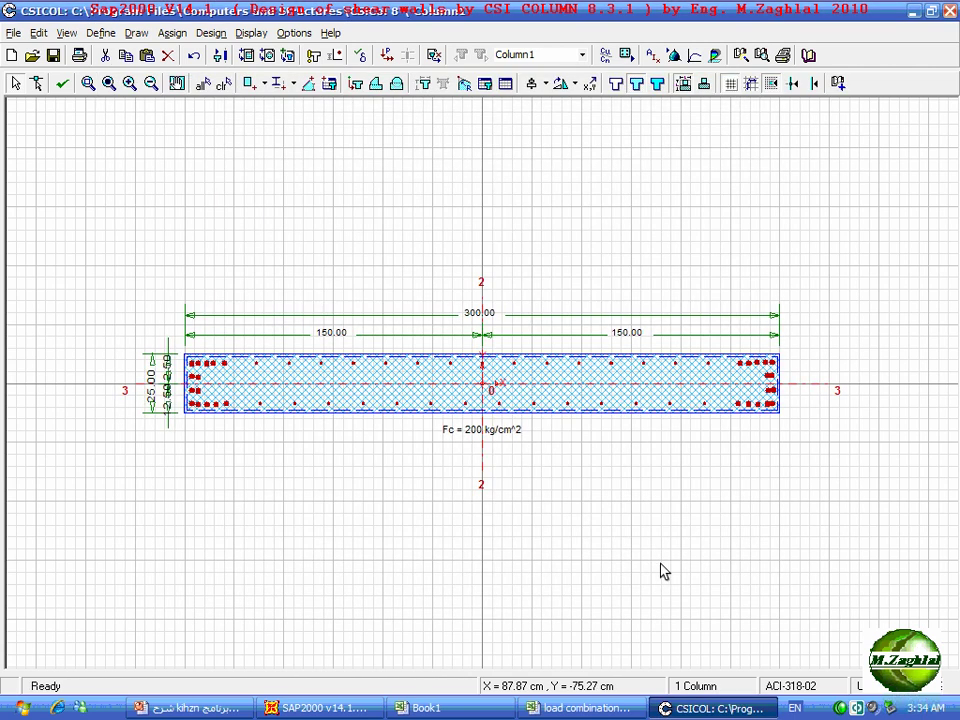
Recalculate the column capacity ratios with the reduced end-zone bars and check the bottom-end ratio of case8
{"action": "left_click", "coordinate": [614, 84]}
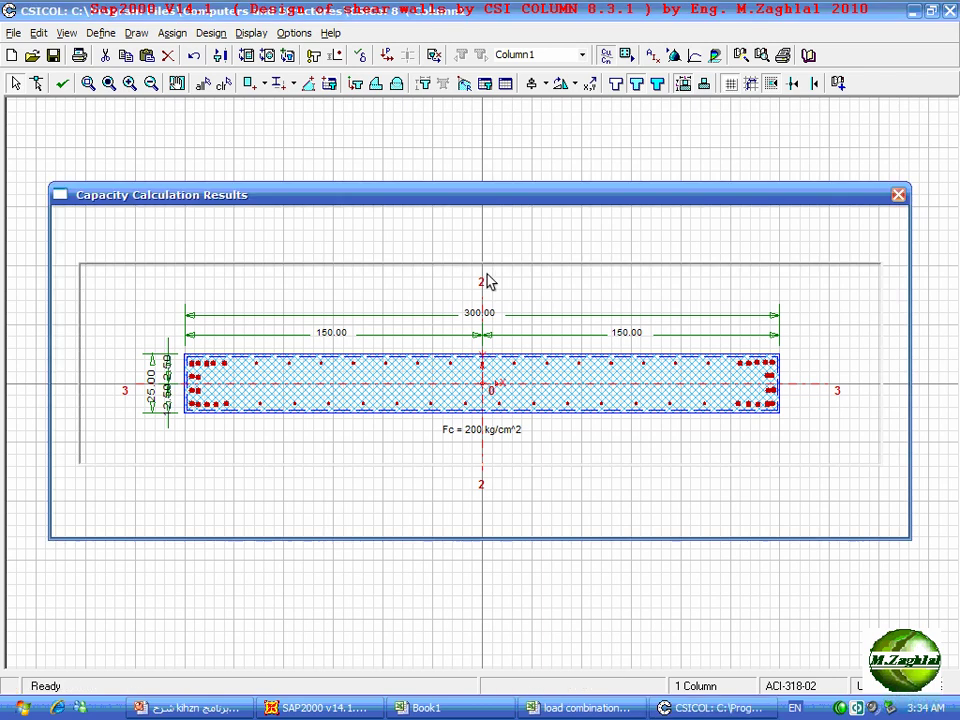
{"action": "left_click", "coordinate": [672, 420]}
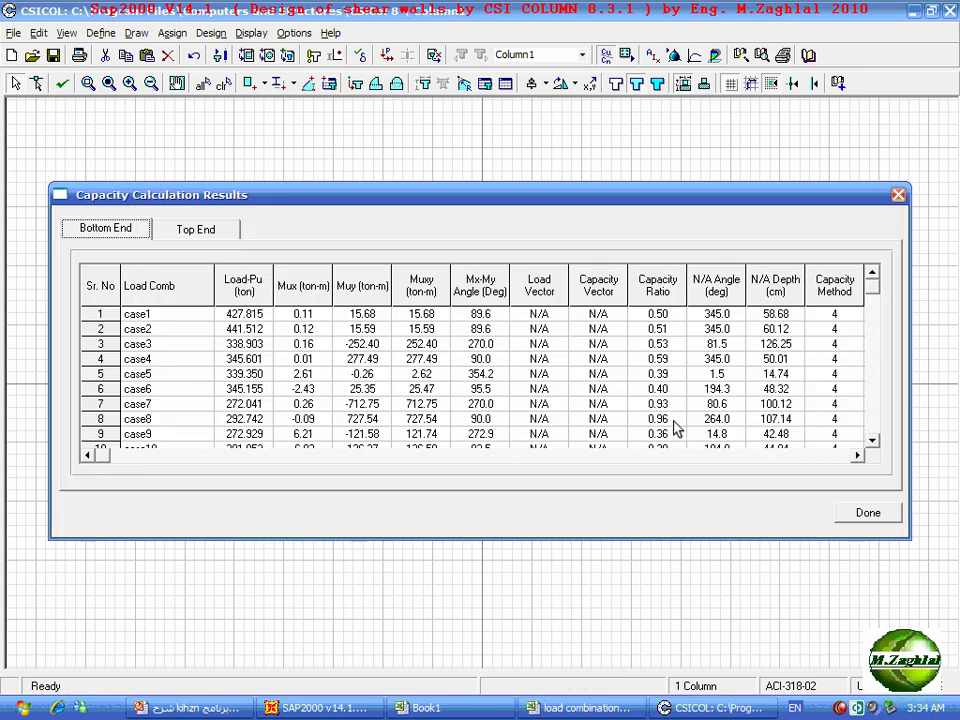
{"action": "left_click", "coordinate": [873, 441]}
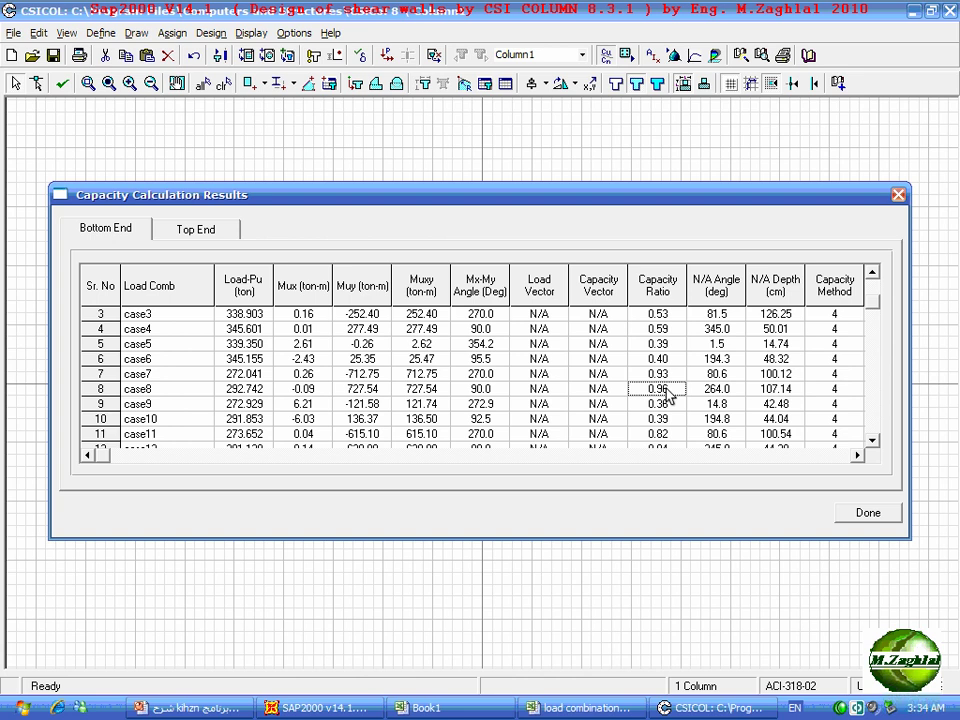
Check the bottom-end capacity ratios and remarks of all load cases up to case27, and return to the first case
{"action": "left_click", "coordinate": [858, 455]}
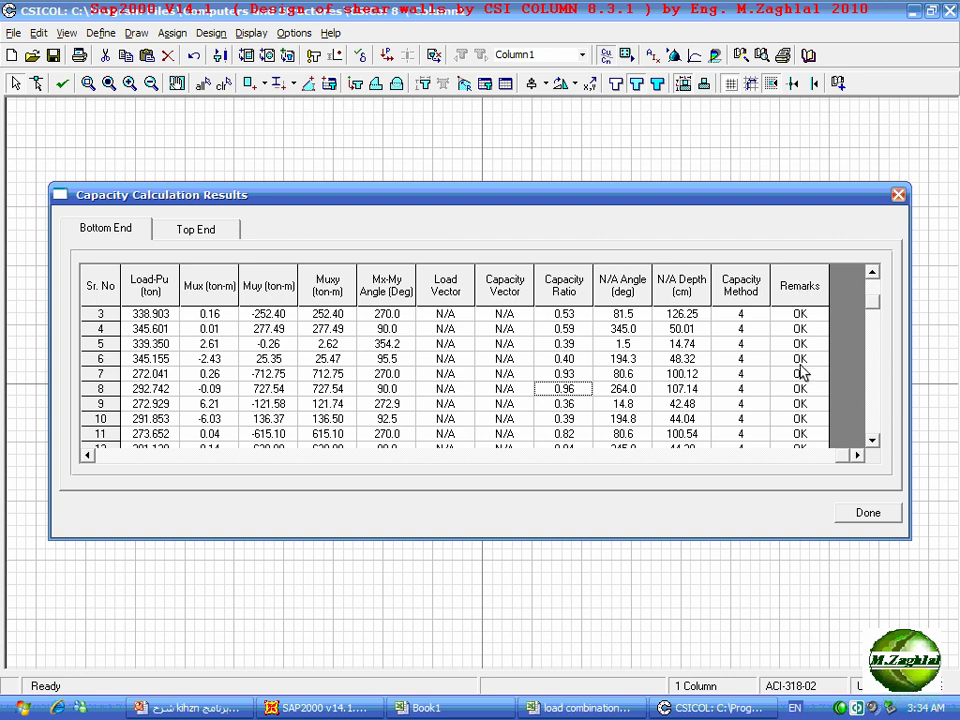
{"action": "left_click", "coordinate": [855, 456]}
{"action": "left_click", "coordinate": [872, 442]}
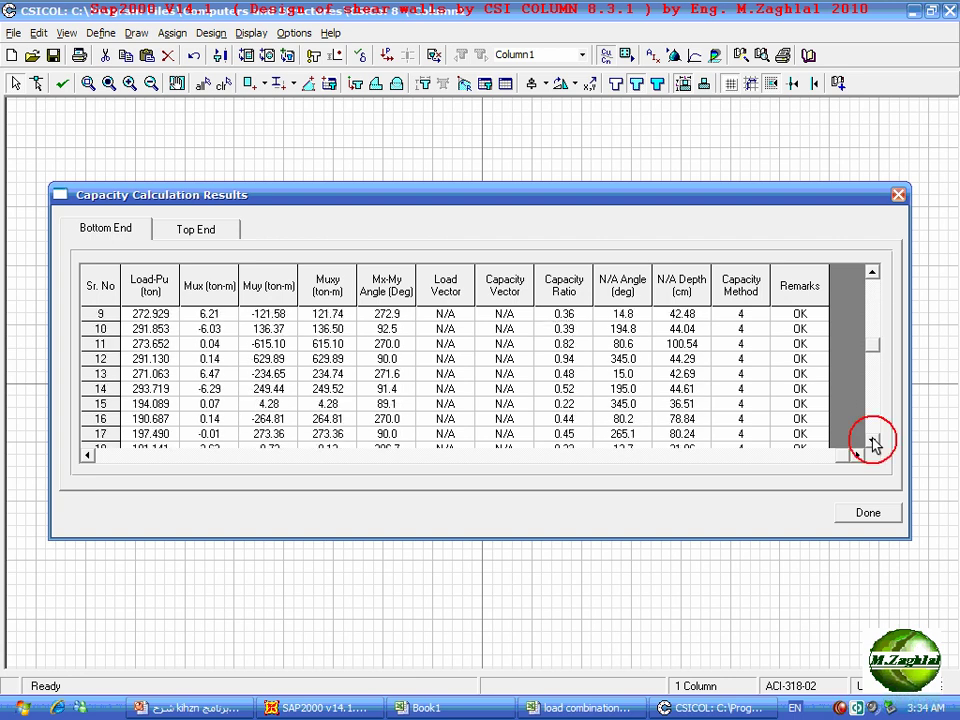
{"action": "left_click", "coordinate": [872, 442]}
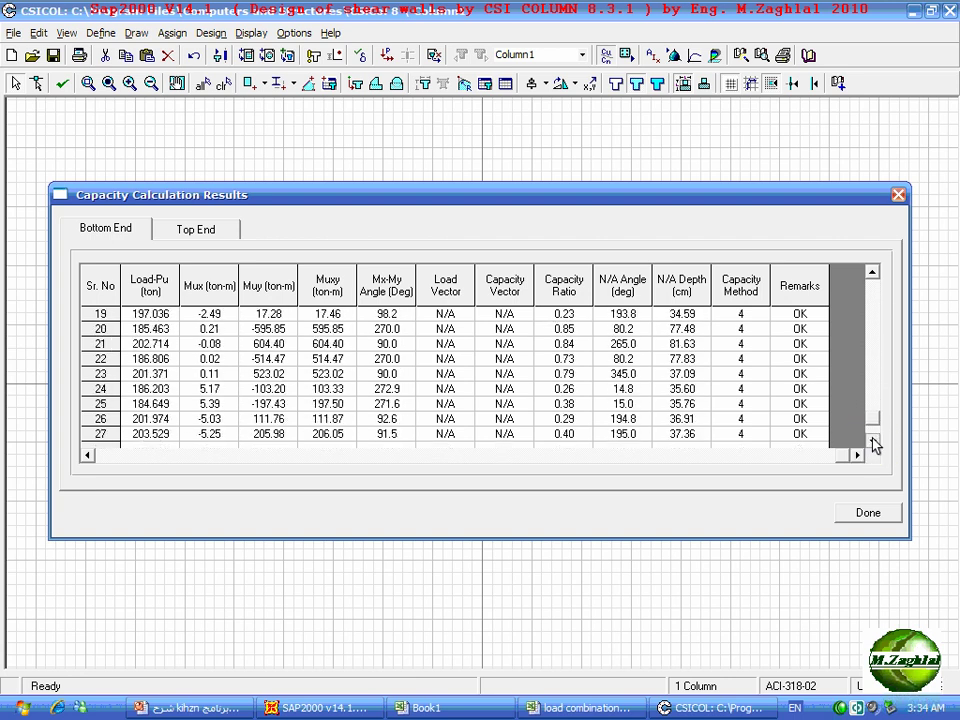
{"action": "left_click", "coordinate": [872, 442]}
{"action": "left_click", "coordinate": [872, 272]}
{"action": "left_click", "coordinate": [872, 272]}
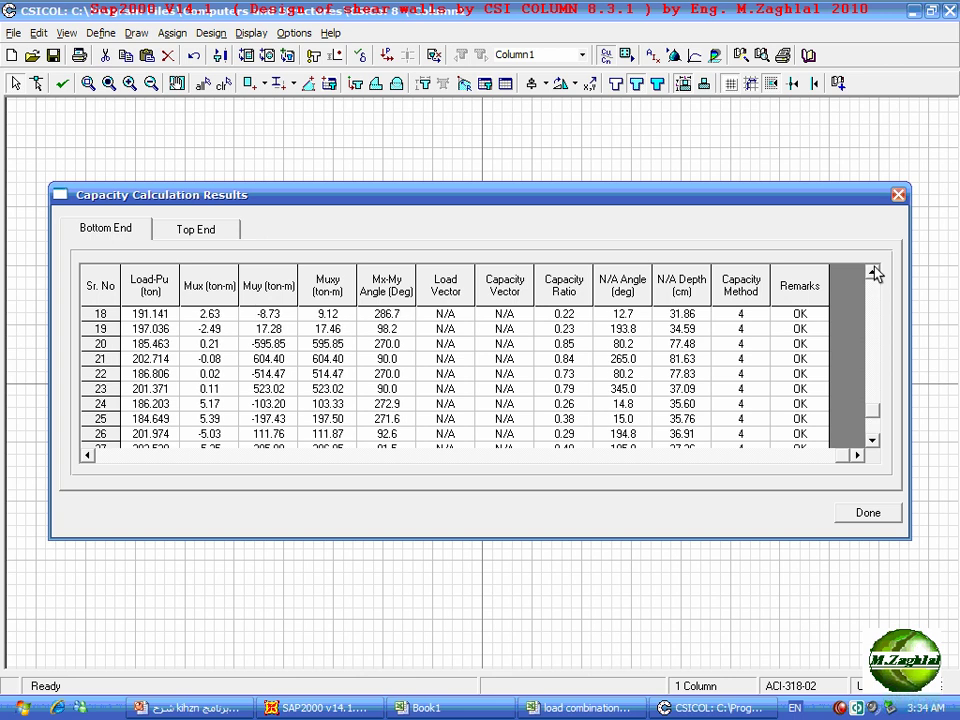
{"action": "left_click", "coordinate": [872, 272]}
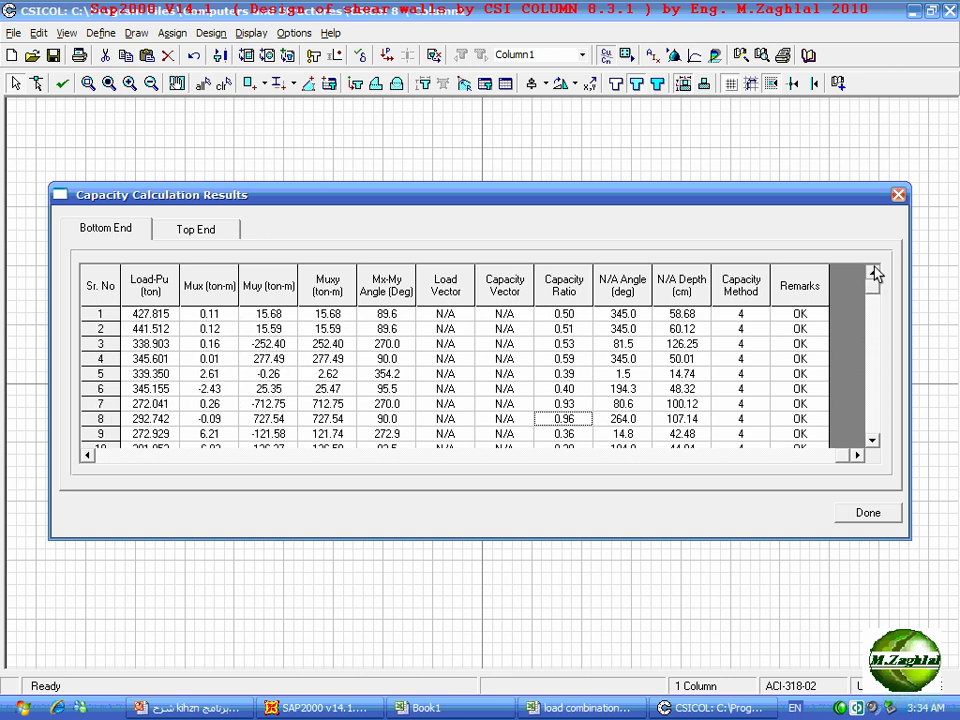
Close the capacity results, turn on the bar size labels through the wall's shape editor, and inspect the labelled reinforcement across the whole section
{"action": "left_click", "coordinate": [868, 516]}
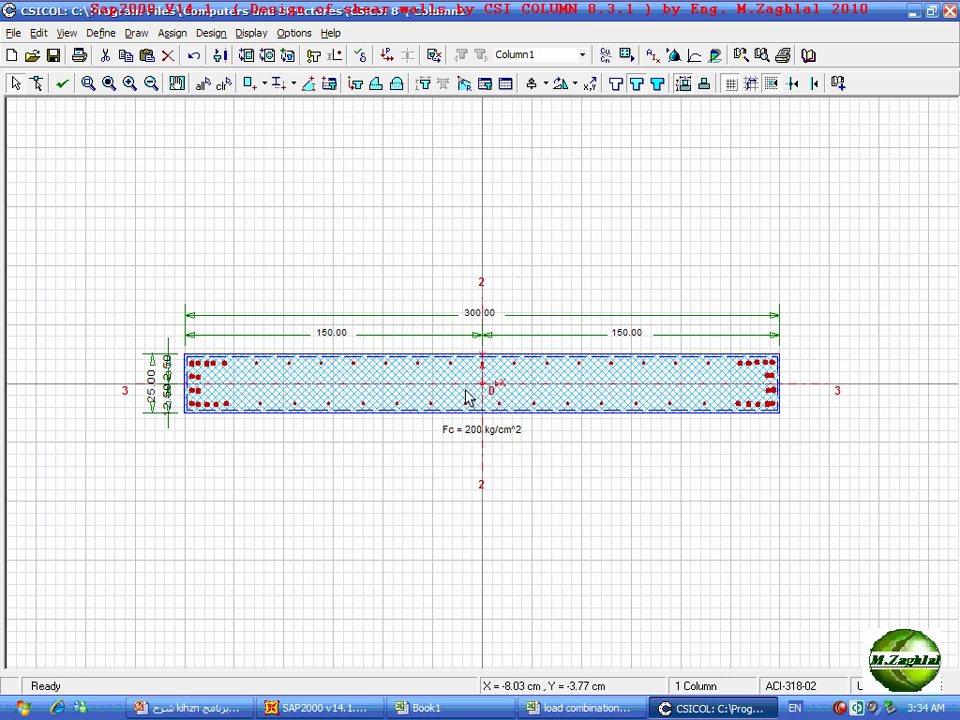
{"action": "double_click", "coordinate": [465, 397]}
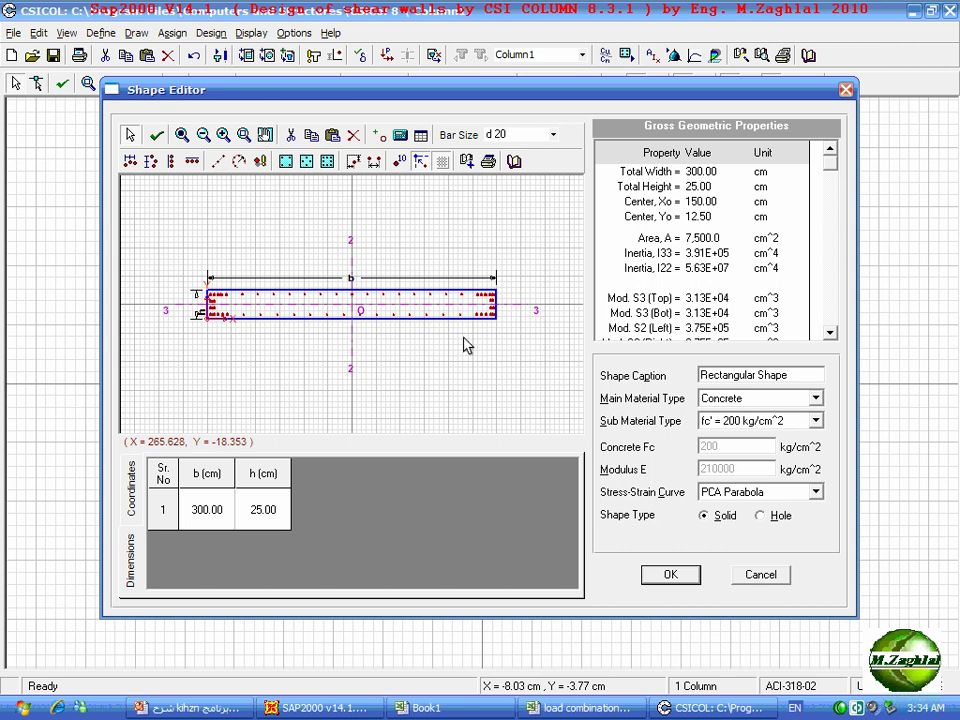
{"action": "left_click", "coordinate": [668, 576]}
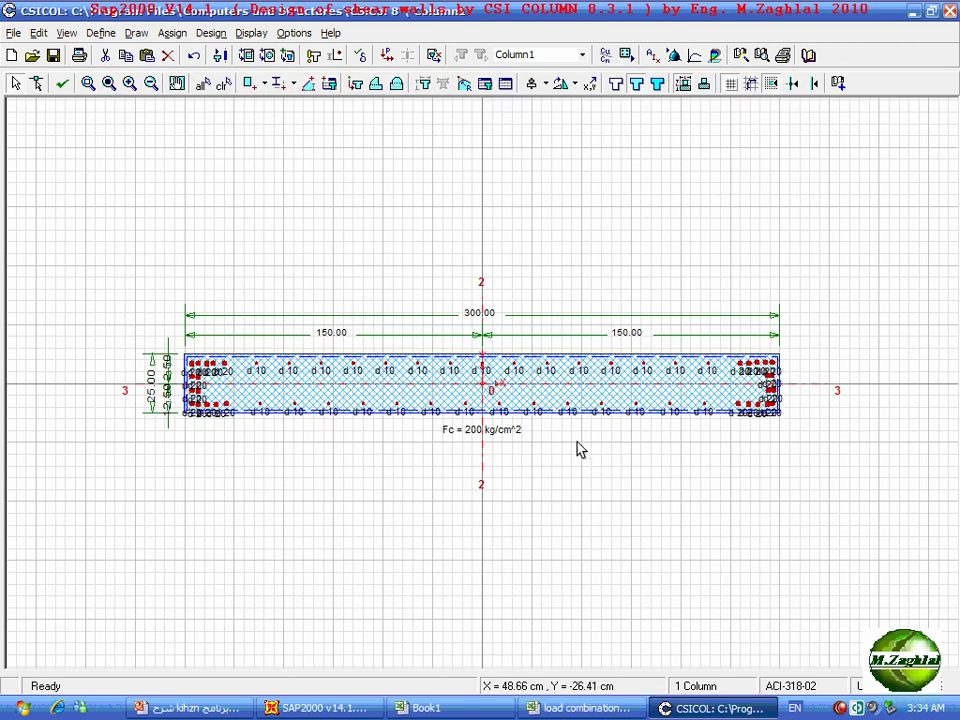
{"action": "left_click", "coordinate": [130, 85]}
{"action": "left_click", "coordinate": [130, 85]}
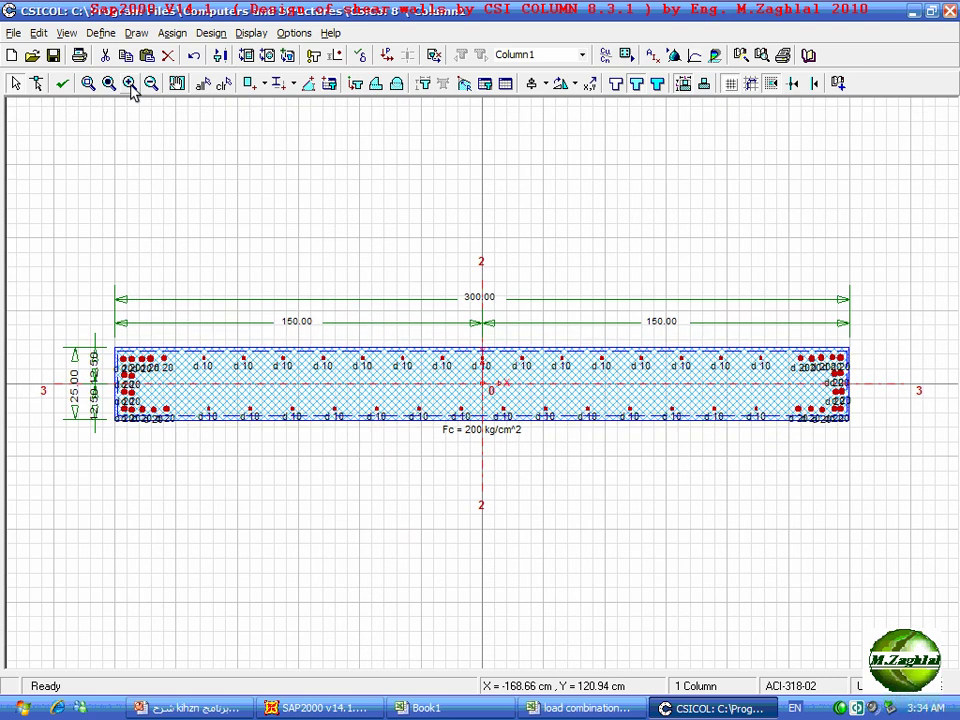
{"action": "left_click", "coordinate": [130, 85]}
{"action": "left_click", "coordinate": [130, 85]}
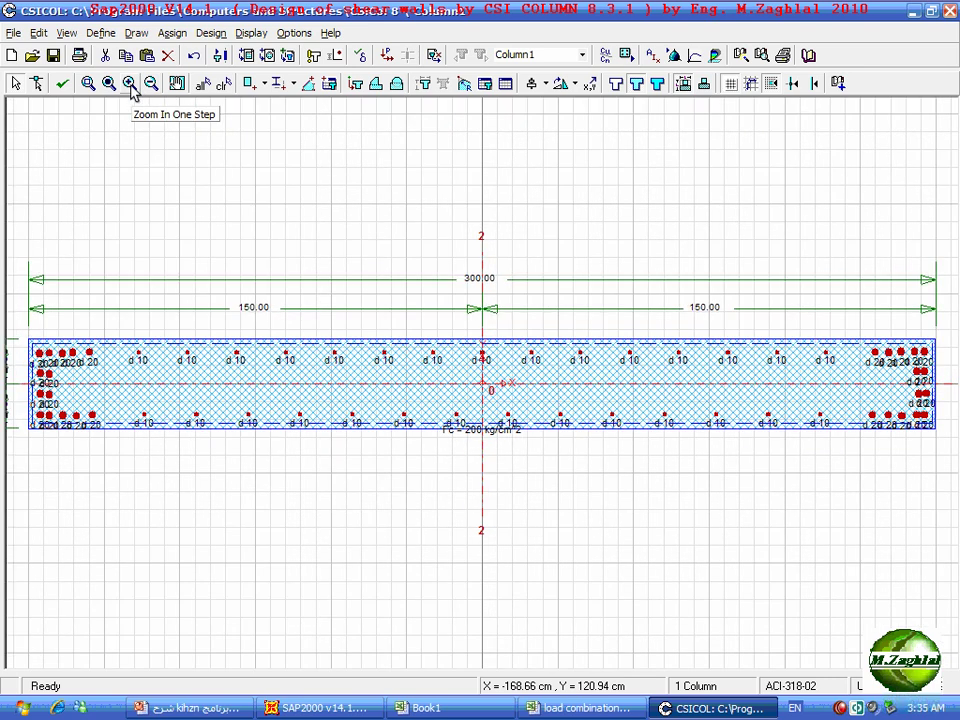
{"action": "left_click", "coordinate": [150, 84]}
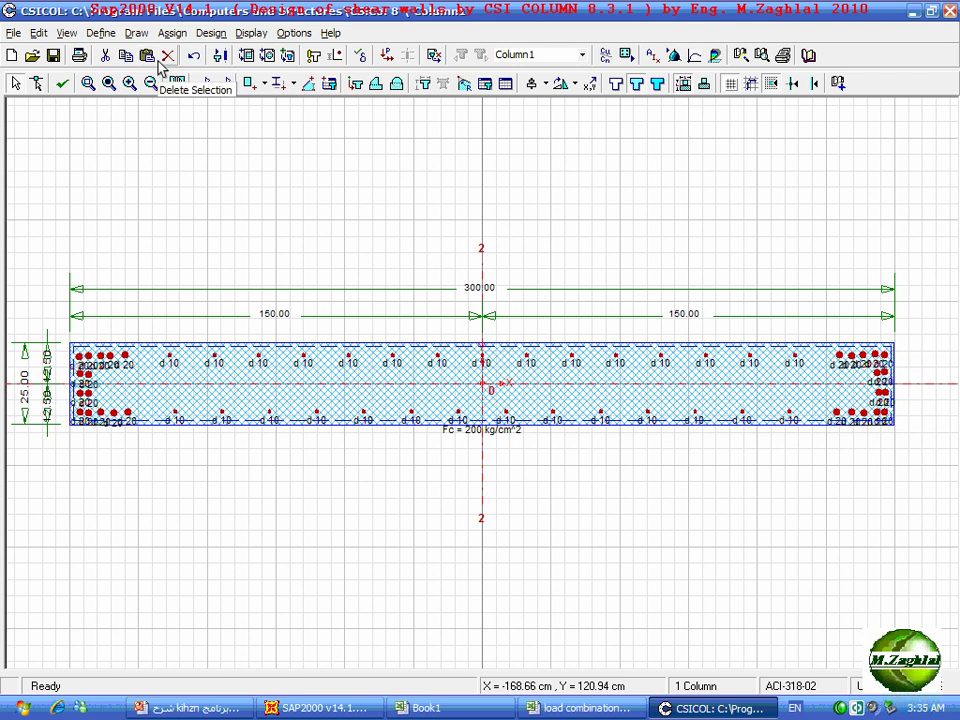
Open the 2D stress view and display the stress-strain diagrams for load combinations case1 and case2
{"action": "left_click", "coordinate": [715, 55]}
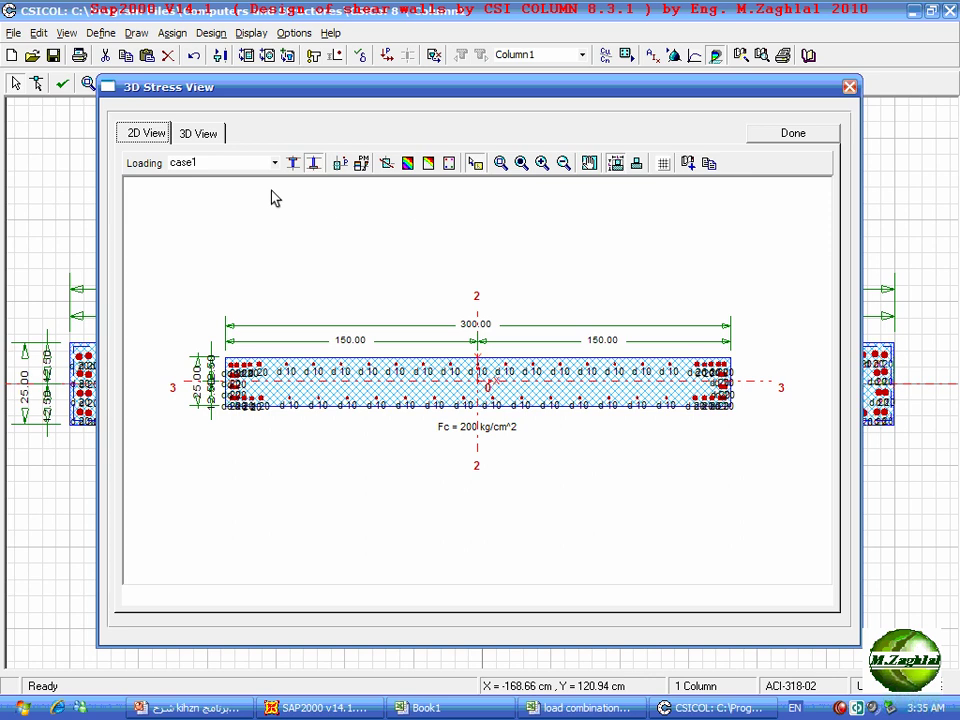
{"action": "left_click", "coordinate": [361, 163]}
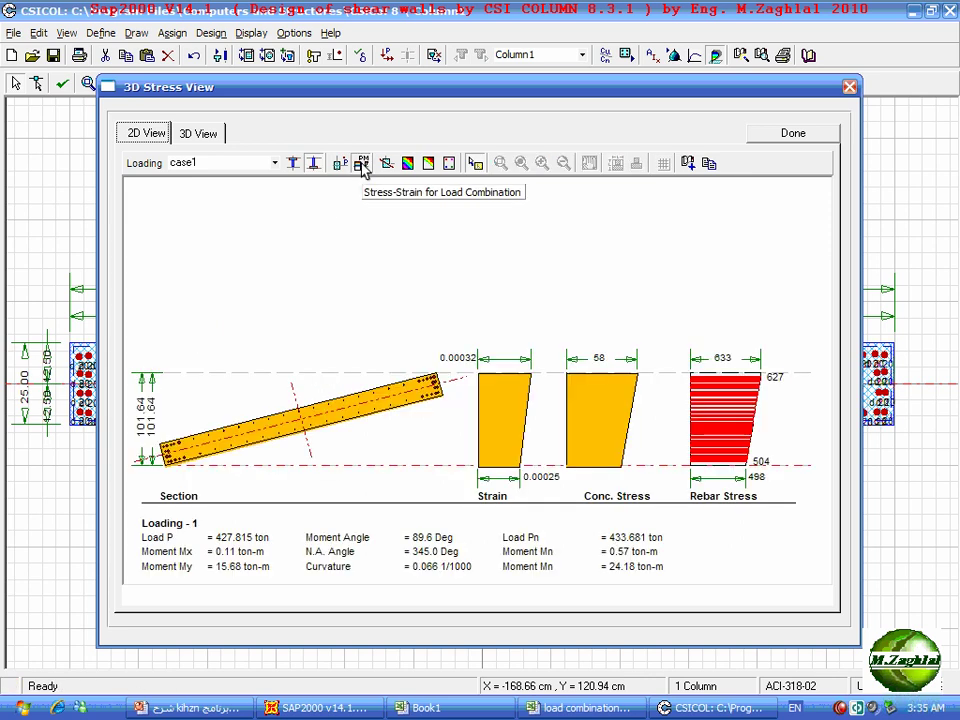
{"action": "left_click", "coordinate": [275, 163]}
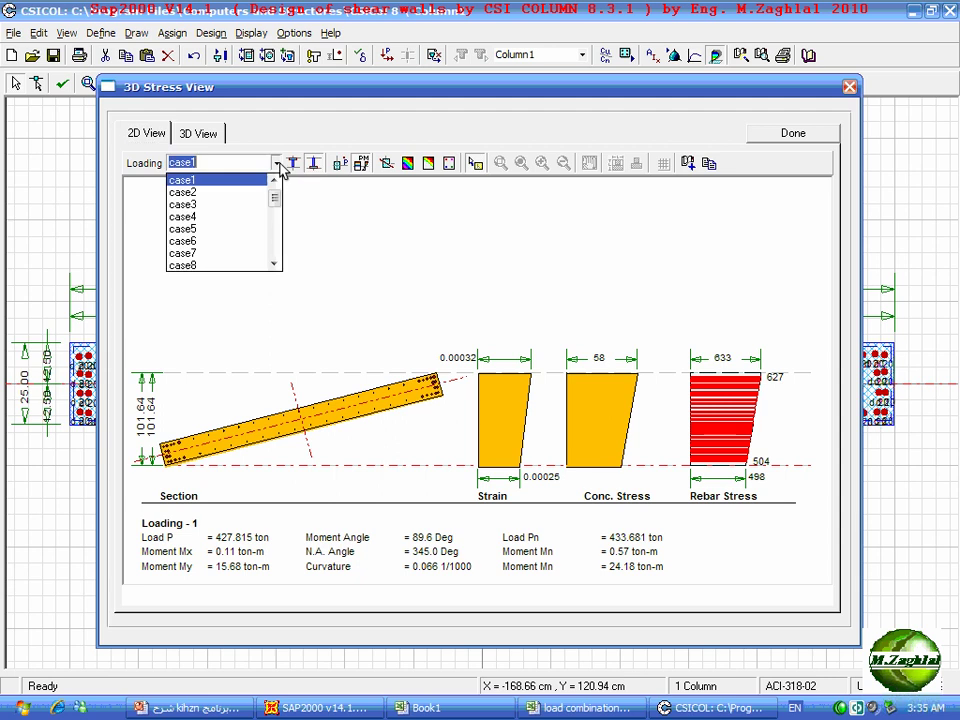
{"action": "left_click", "coordinate": [247, 192]}
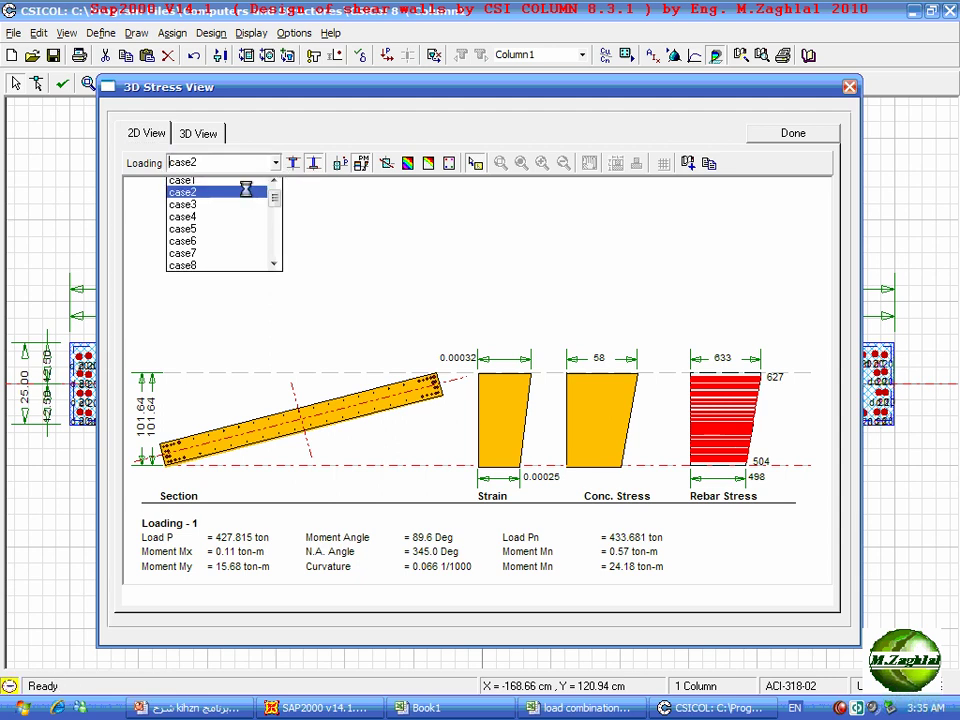
Examine the strain, concrete stress and rebar stress diagrams of case7, and return to case2
{"action": "left_click", "coordinate": [275, 163]}
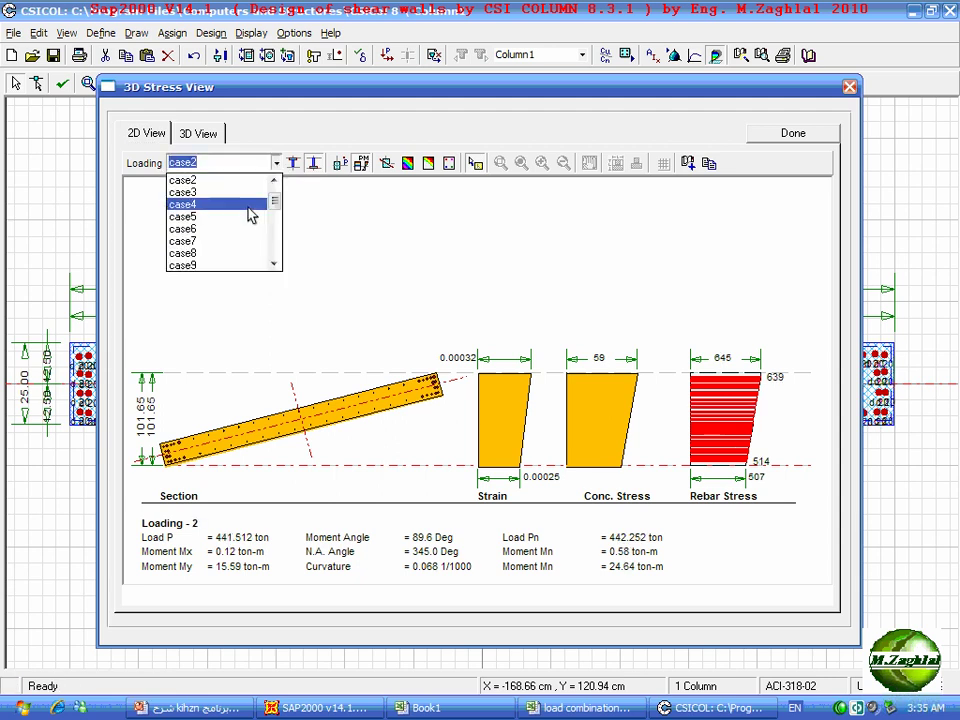
{"action": "left_click", "coordinate": [236, 241]}
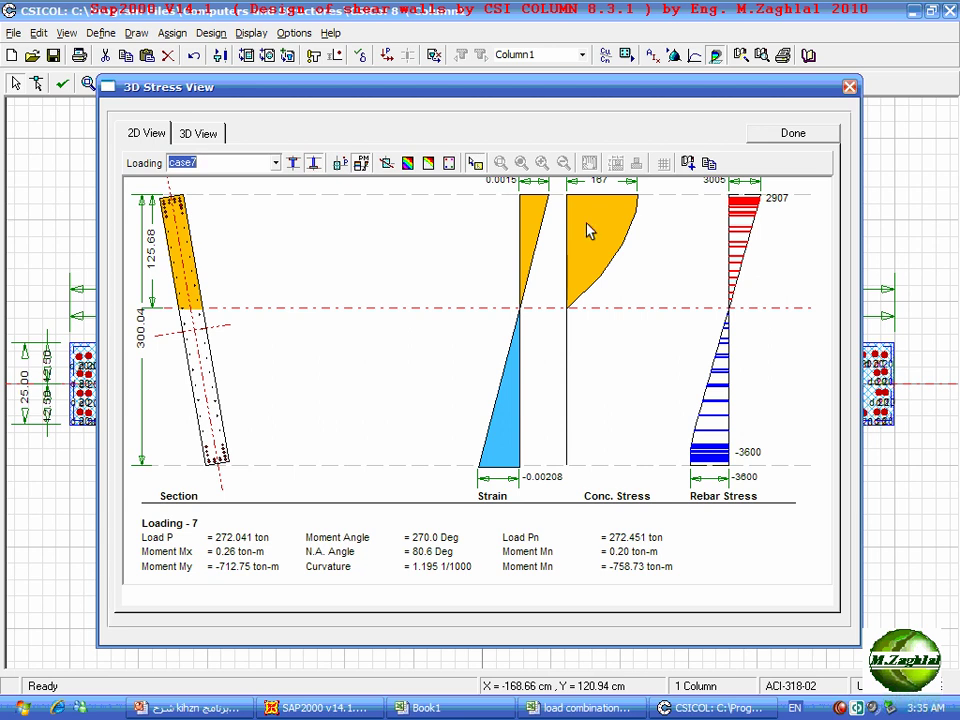
{"action": "left_click", "coordinate": [276, 162]}
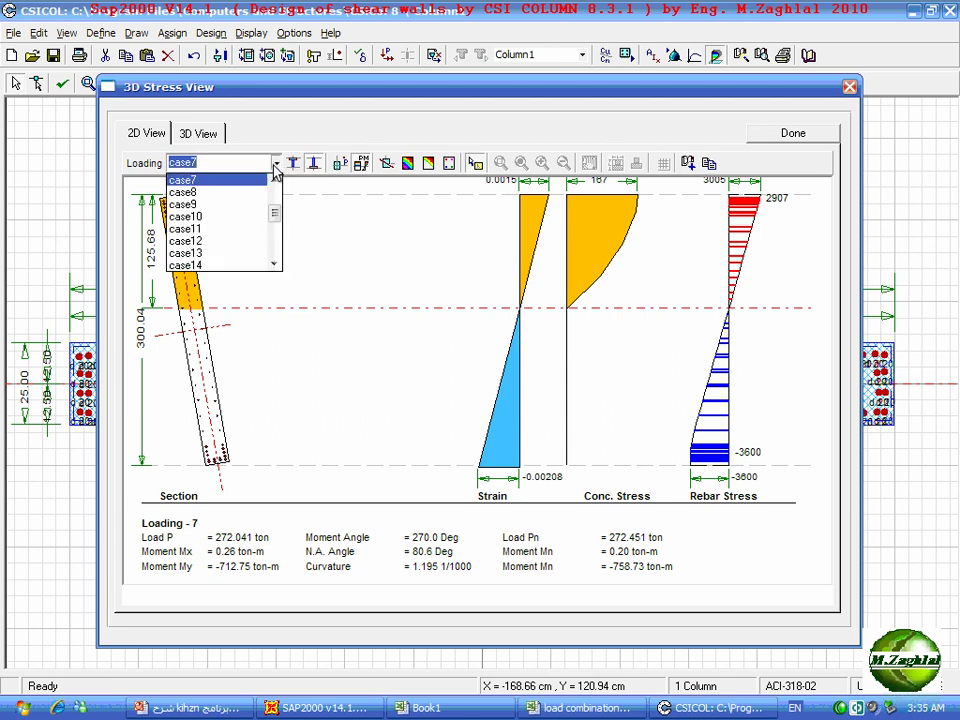
{"action": "scroll", "coordinate": [255, 190], "scroll_direction": "up", "scroll_amount": 2}
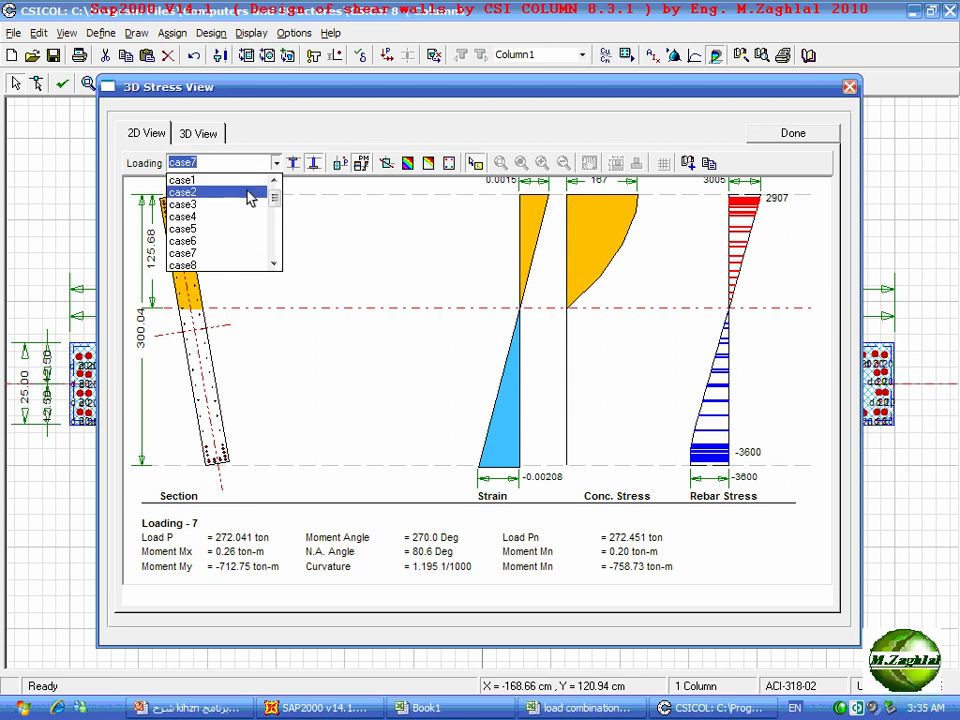
{"action": "left_click", "coordinate": [248, 192]}
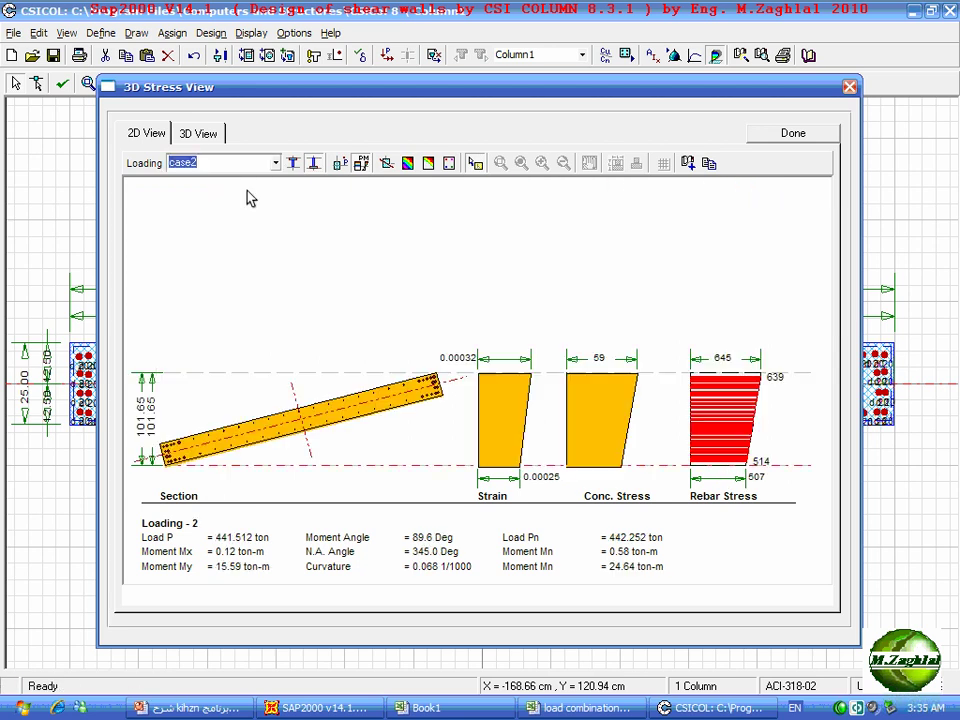